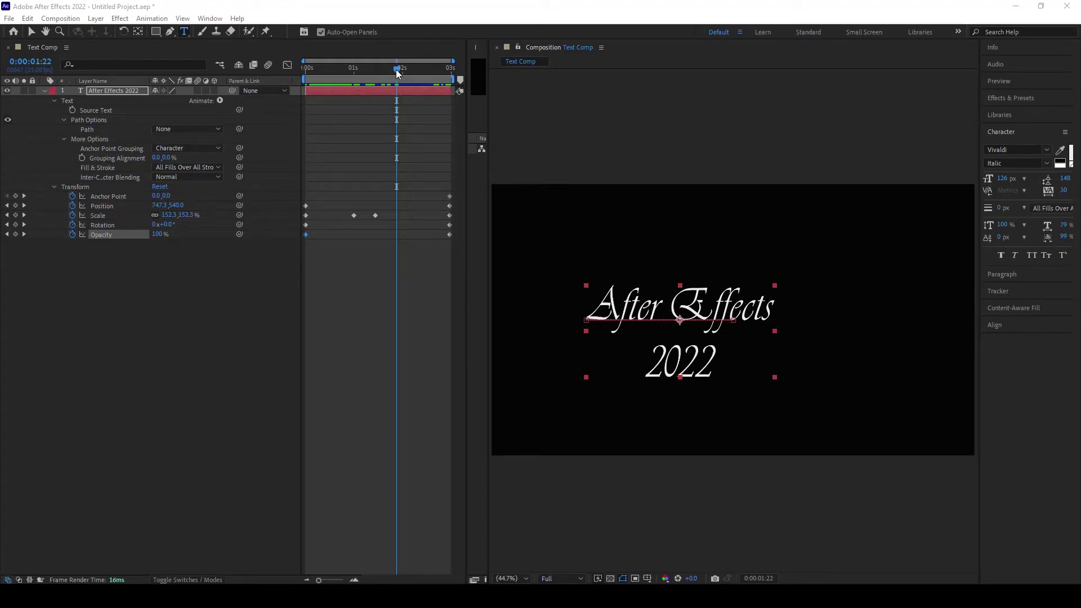
Delete the Anchor Point, Position, Scale, Rotation and Opacity keyframes from the title text.
{"action": "left_click_drag", "start_coordinate": [396, 69], "coordinate": [376, 76]}
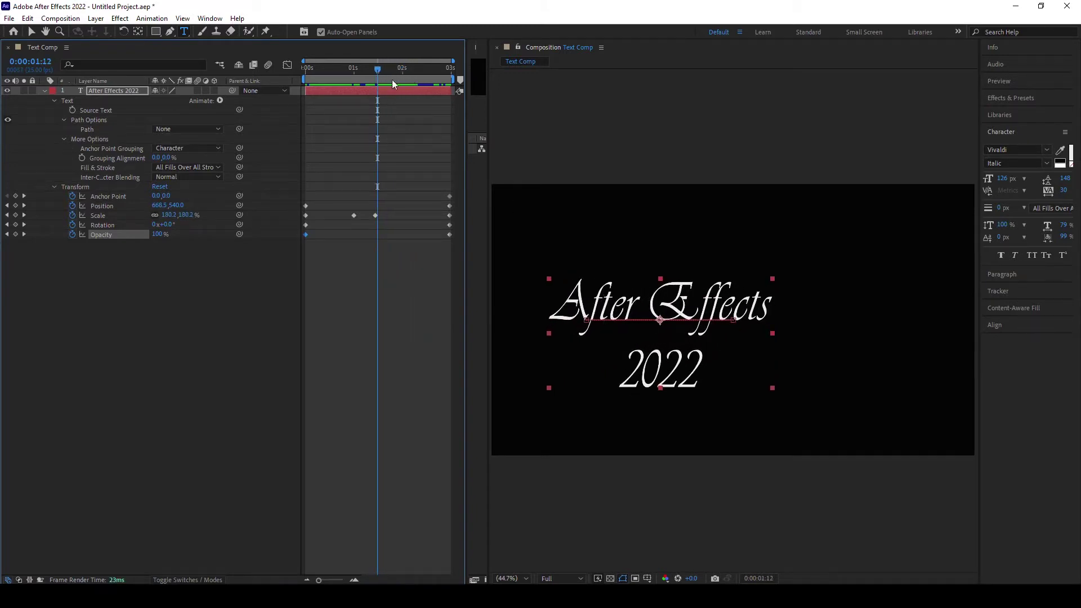
{"action": "left_click_drag", "start_coordinate": [377, 69], "coordinate": [319, 79]}
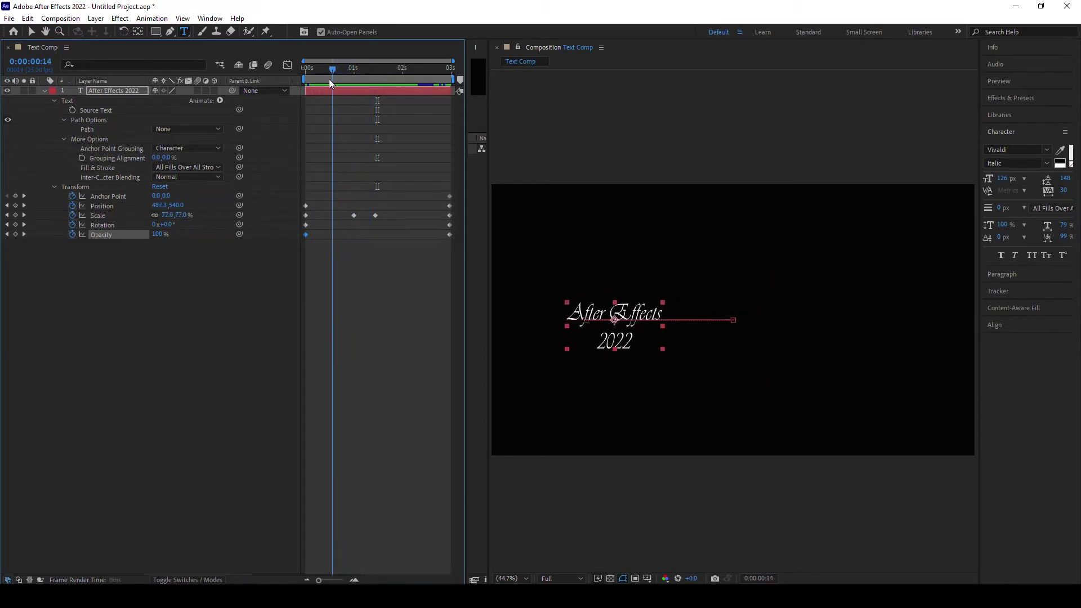
{"action": "left_click_drag", "start_coordinate": [320, 70], "coordinate": [304, 73]}
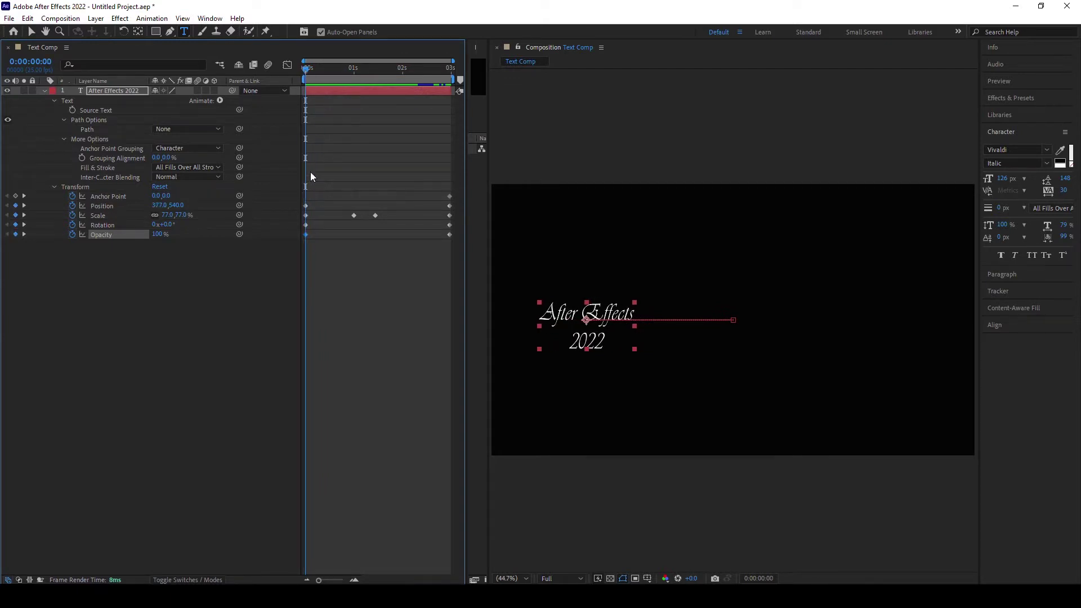
{"action": "left_click", "coordinate": [73, 196]}
{"action": "left_click", "coordinate": [73, 205]}
{"action": "left_click", "coordinate": [72, 215]}
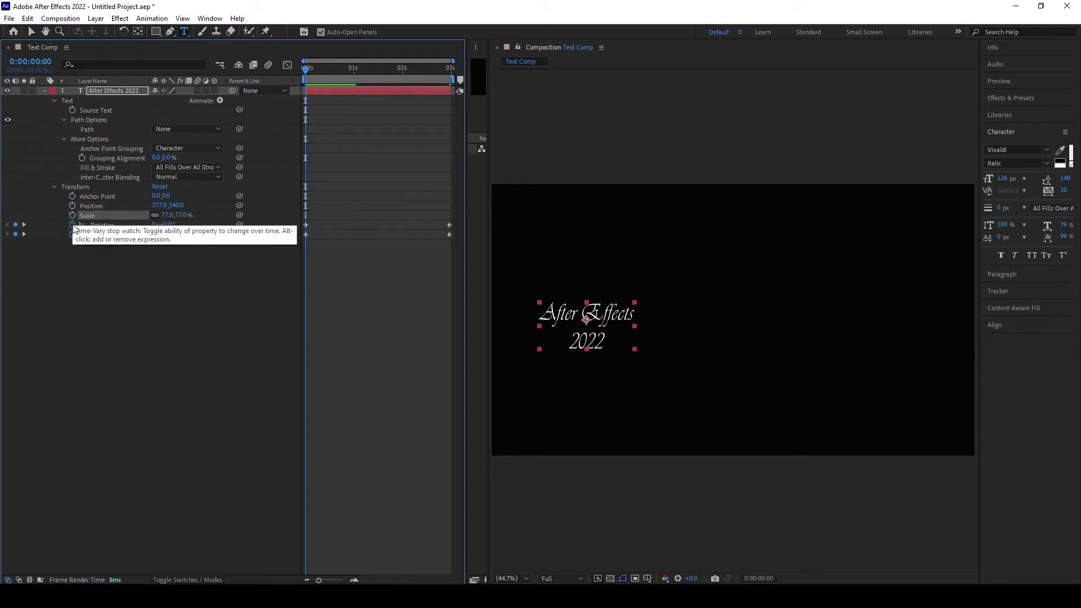
{"action": "left_click", "coordinate": [72, 224]}
{"action": "left_click", "coordinate": [72, 234]}
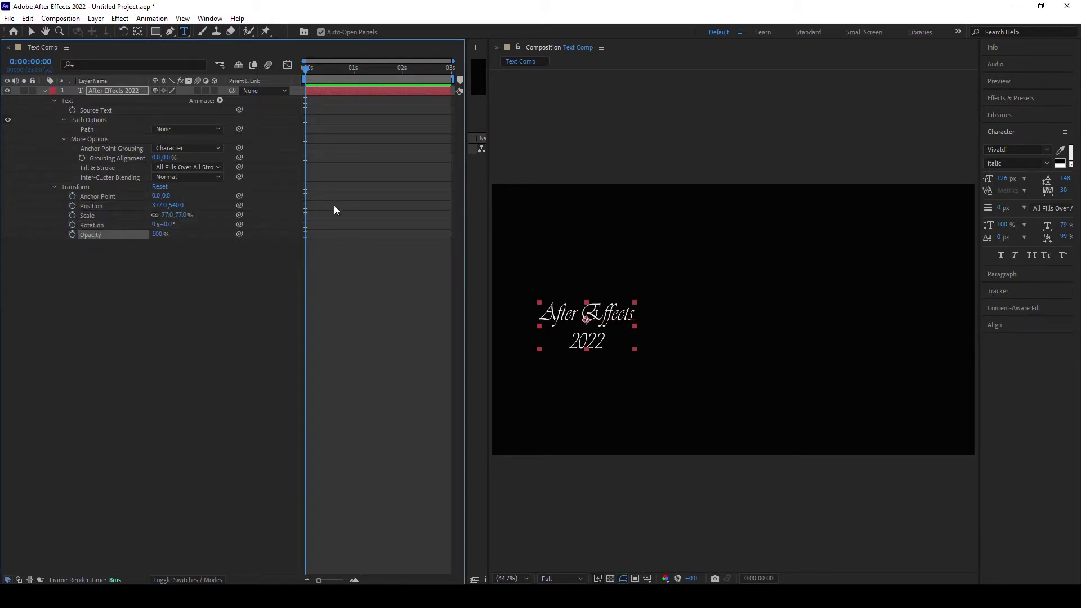
{"action": "mouse_move", "coordinate": [307, 74]}
{"action": "left_mouse_down"}
{"action": "mouse_move", "coordinate": [345, 80]}
{"action": "mouse_move", "coordinate": [299, 77]}
{"action": "left_mouse_up"}
Set the text's Position X to 960 so it sits centred at 960,540.
{"action": "left_click_drag", "start_coordinate": [157, 210], "coordinate": [230, 210]}
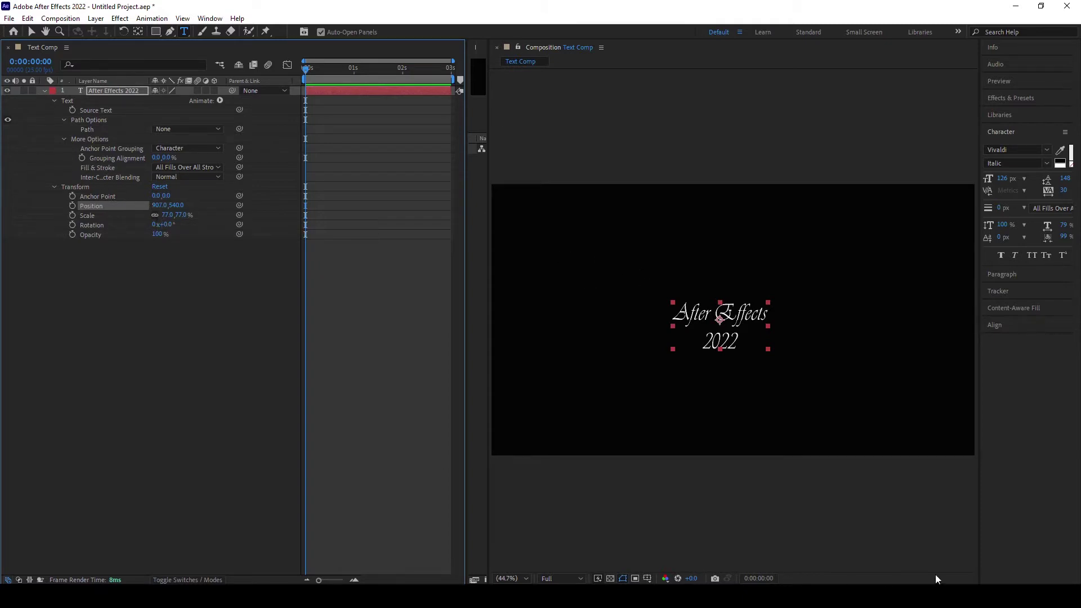
{"action": "left_click", "coordinate": [157, 205]}
{"action": "key", "text": "Return"}
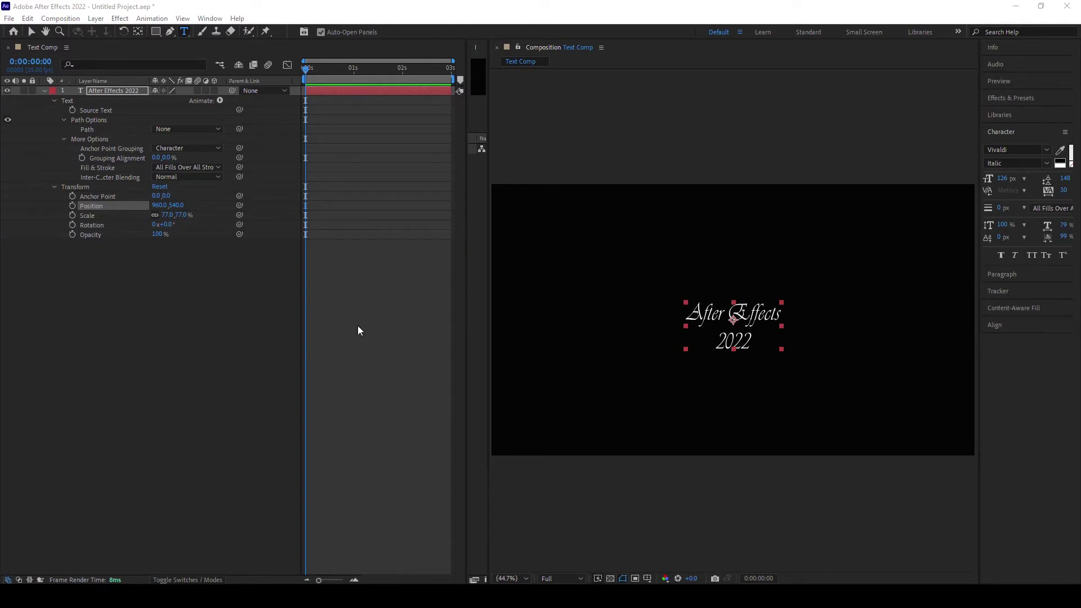
Create a 1920×1080 #000000 solid named Black Solid 1 via Layer > New > Solid.
{"action": "left_click", "coordinate": [96, 19]}
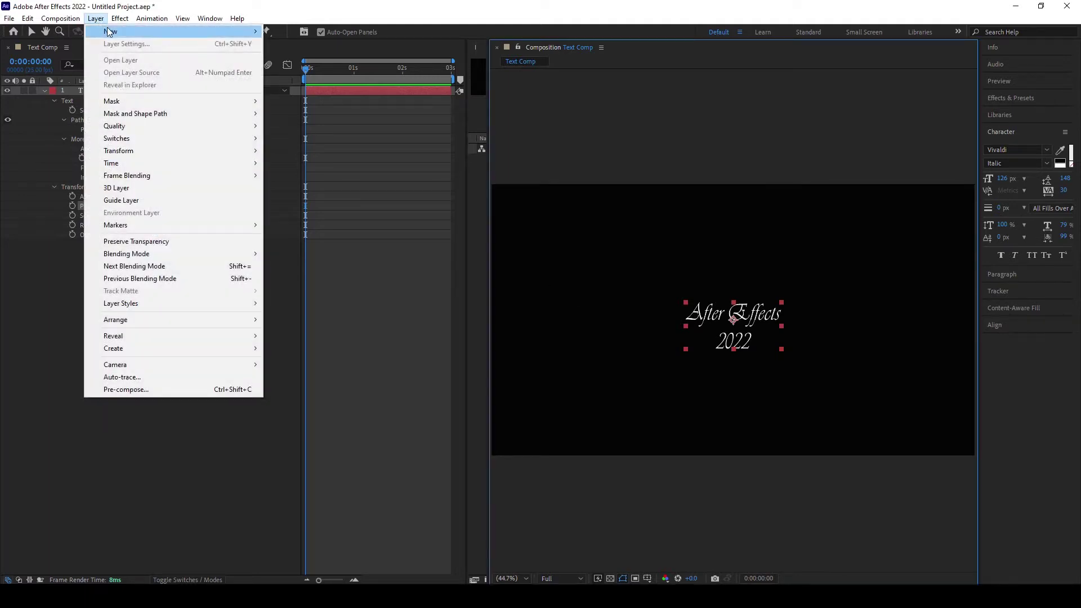
{"action": "mouse_move", "coordinate": [110, 31]}
{"action": "left_click", "coordinate": [288, 44]}
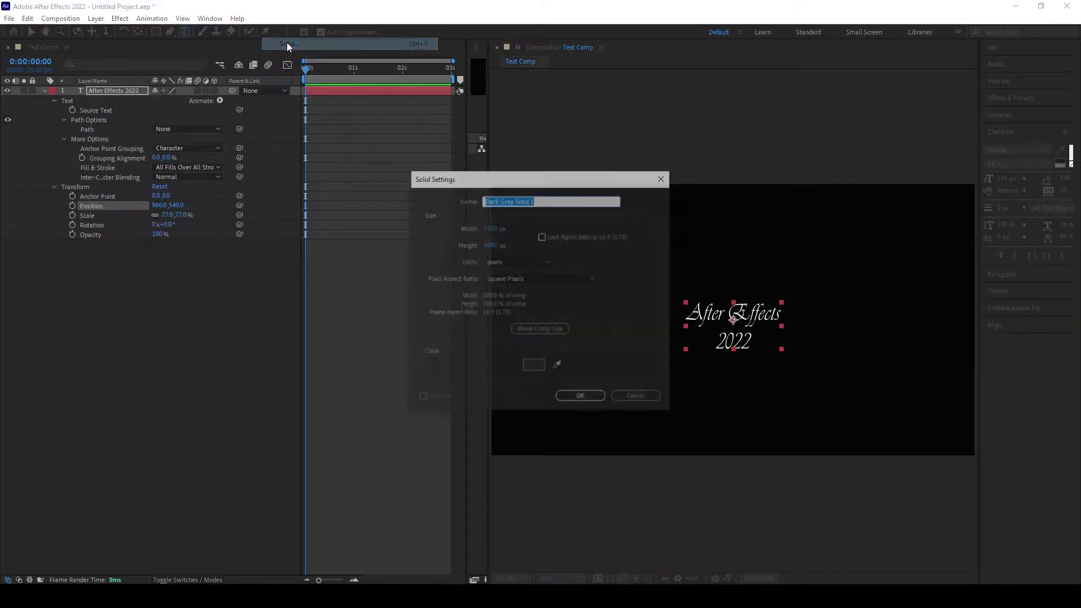
{"action": "left_click", "coordinate": [532, 368]}
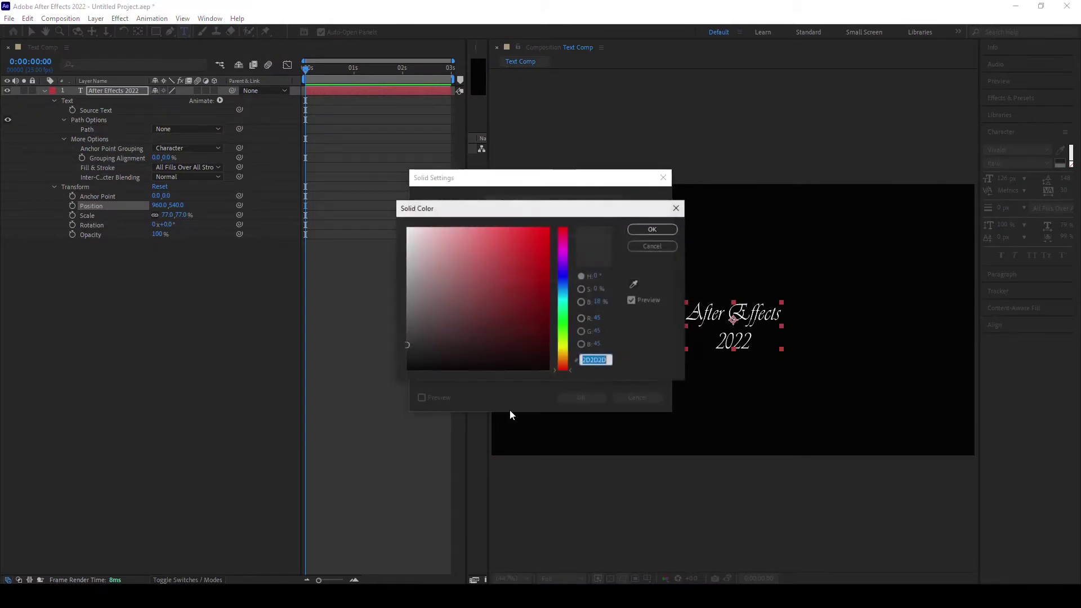
{"action": "left_click_drag", "start_coordinate": [465, 326], "coordinate": [398, 374]}
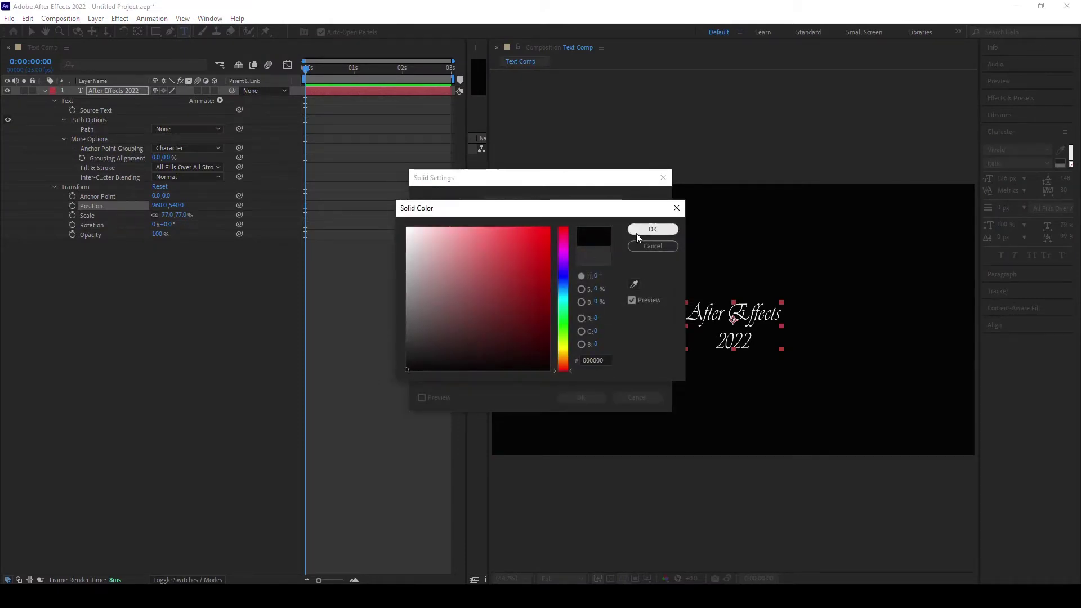
{"action": "left_click", "coordinate": [638, 228]}
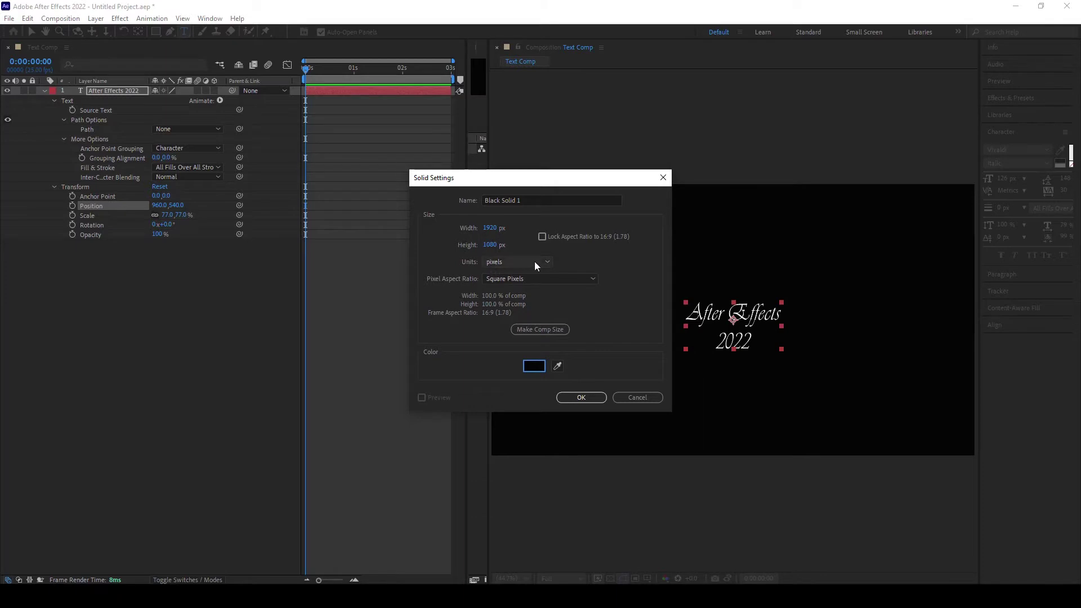
{"action": "left_click", "coordinate": [580, 398]}
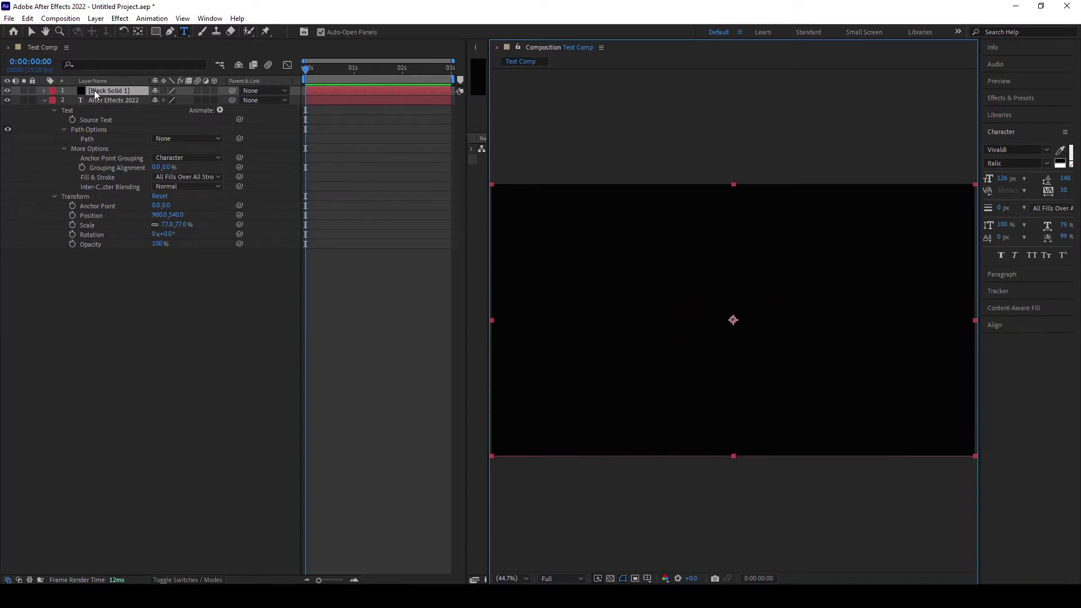
Expand Black Solid 1's Transform and scrub its Scale down to 32%, keeping it visible.
{"action": "left_click", "coordinate": [7, 90]}
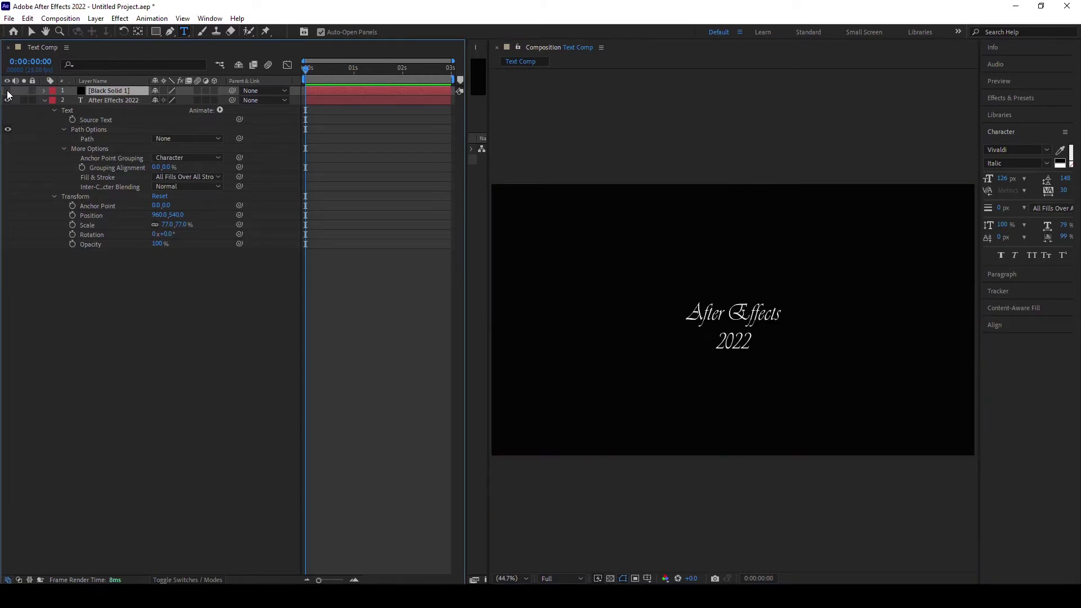
{"action": "left_click", "coordinate": [7, 90]}
{"action": "left_click", "coordinate": [7, 91]}
{"action": "left_click", "coordinate": [44, 91]}
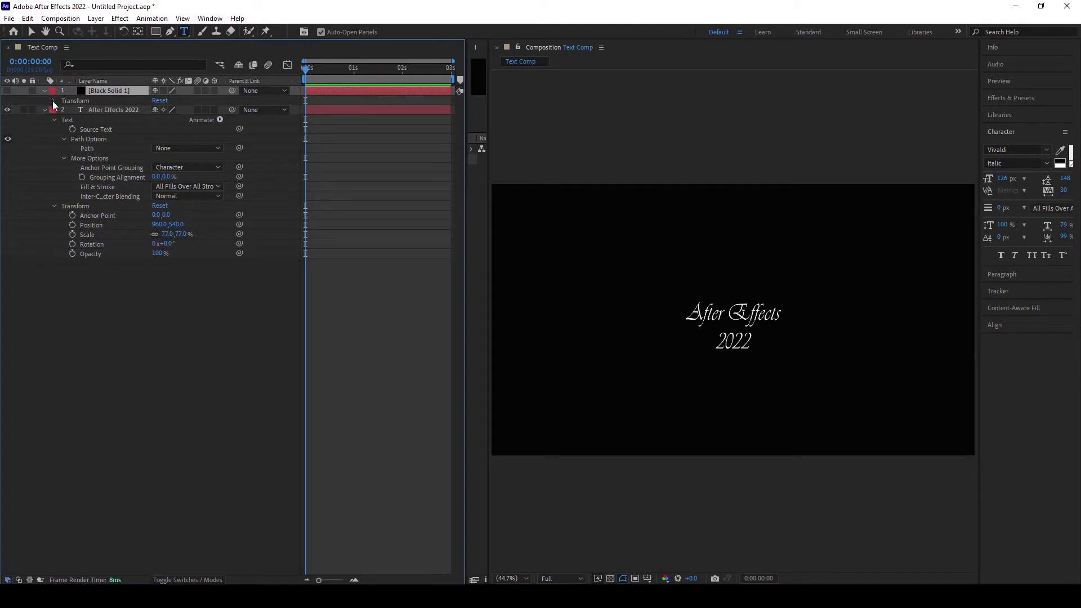
{"action": "left_click", "coordinate": [53, 101]}
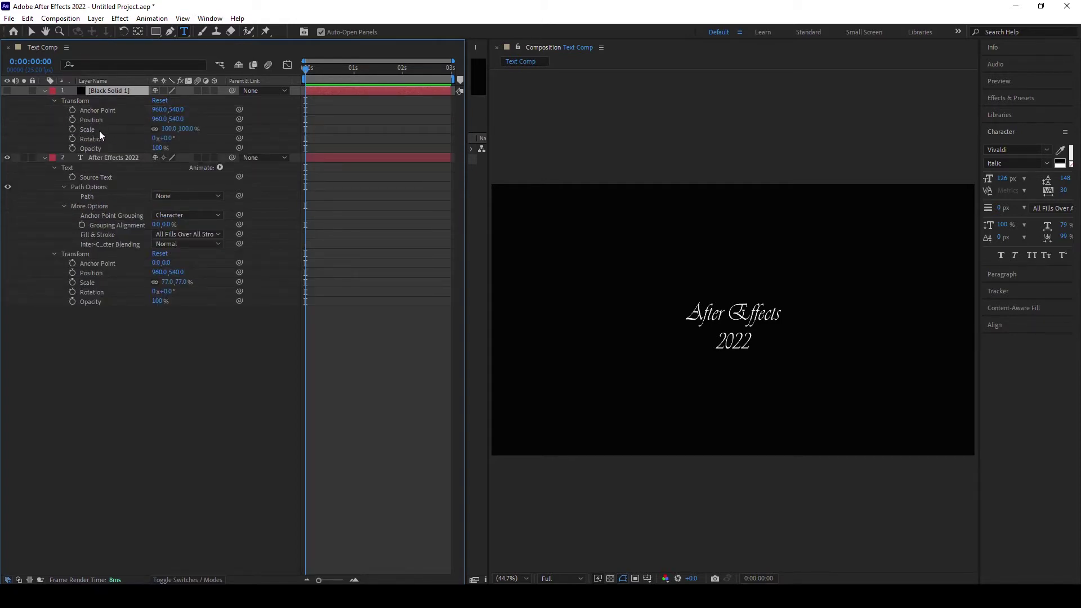
{"action": "left_click", "coordinate": [168, 129]}
{"action": "left_click_drag", "start_coordinate": [166, 129], "coordinate": [144, 129]}
{"action": "left_click", "coordinate": [7, 91]}
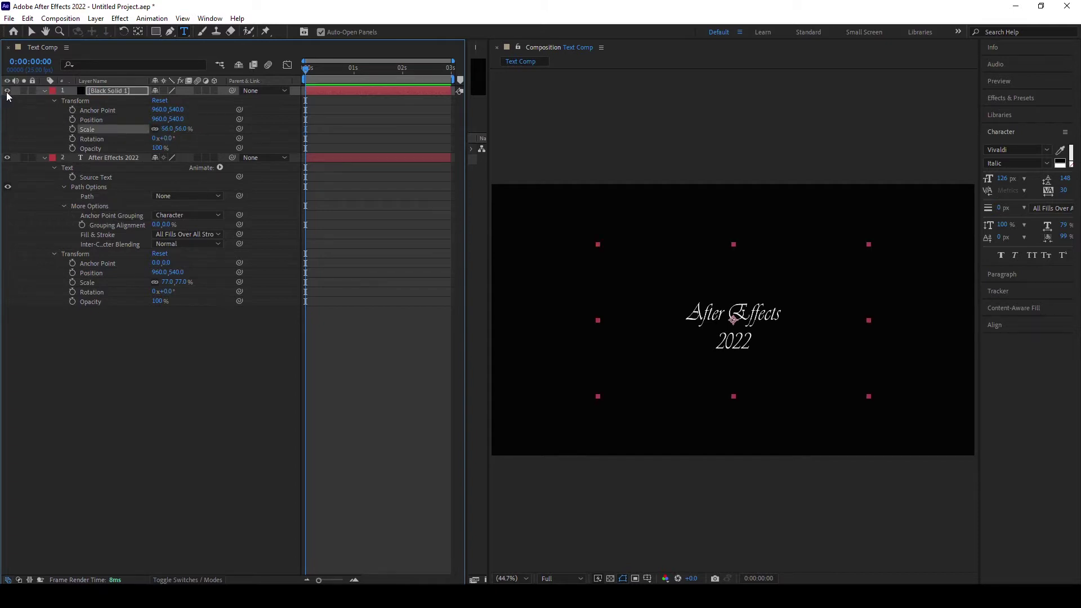
{"action": "left_click_drag", "start_coordinate": [165, 129], "coordinate": [153, 130]}
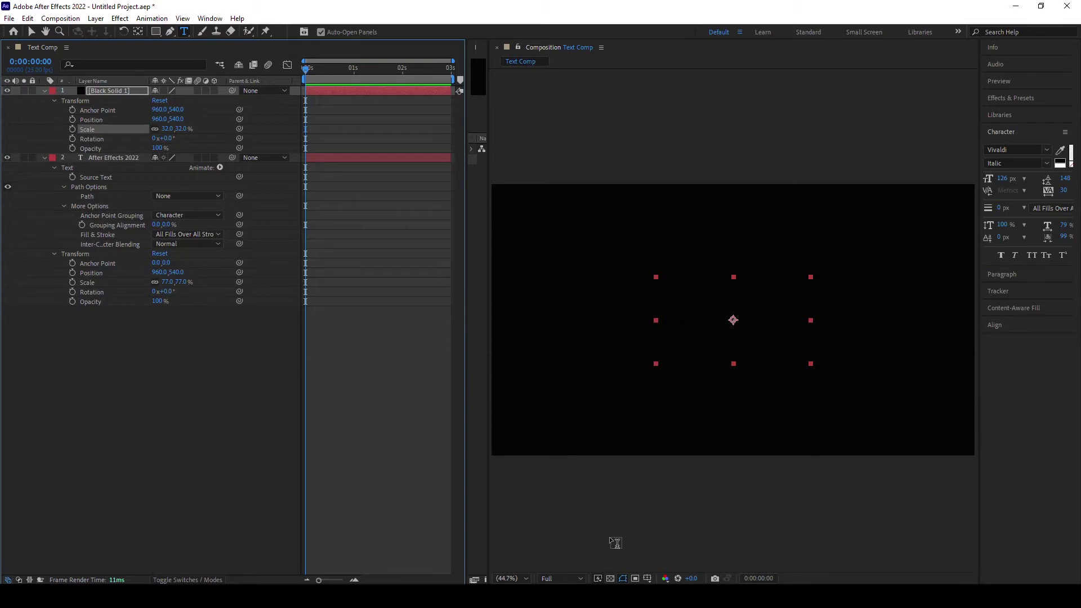
Turn on the Composition viewer's transparency grid and deselect Black Solid 1.
{"action": "left_click", "coordinate": [610, 582]}
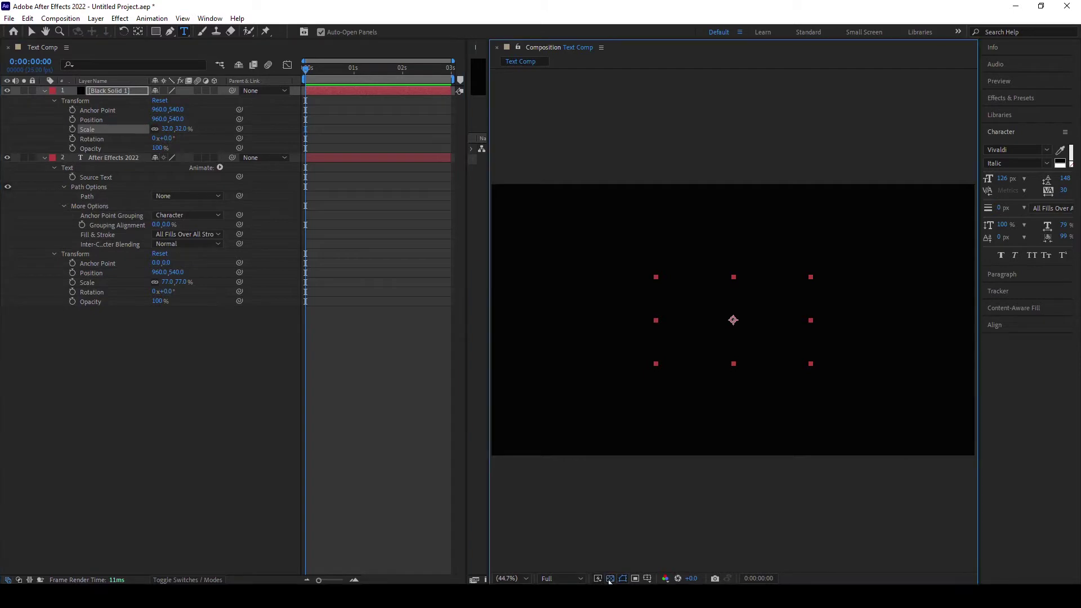
{"action": "left_click", "coordinate": [610, 581]}
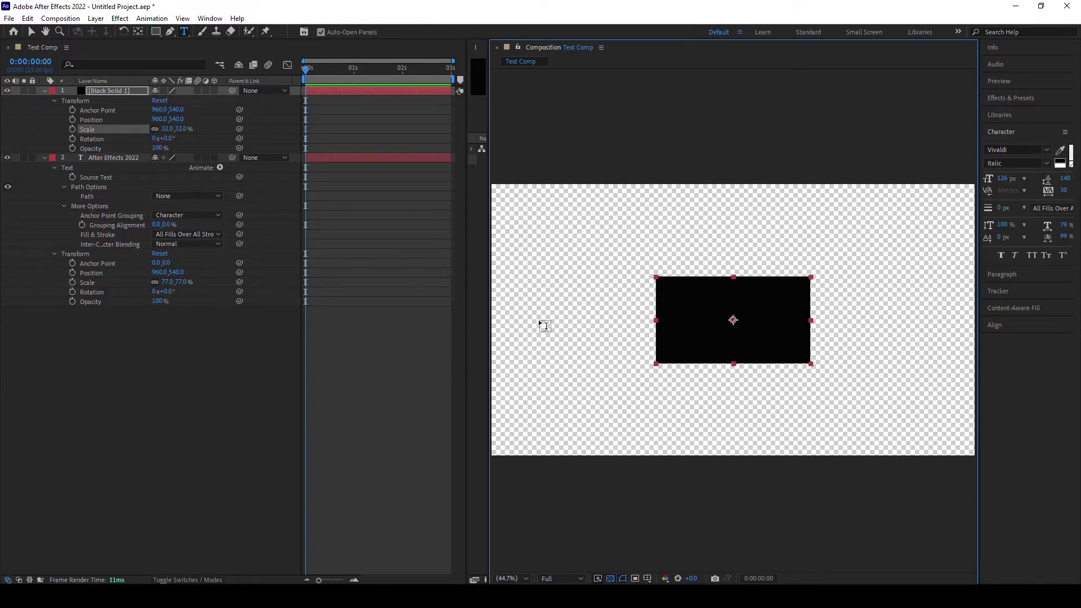
{"action": "left_click", "coordinate": [73, 22]}
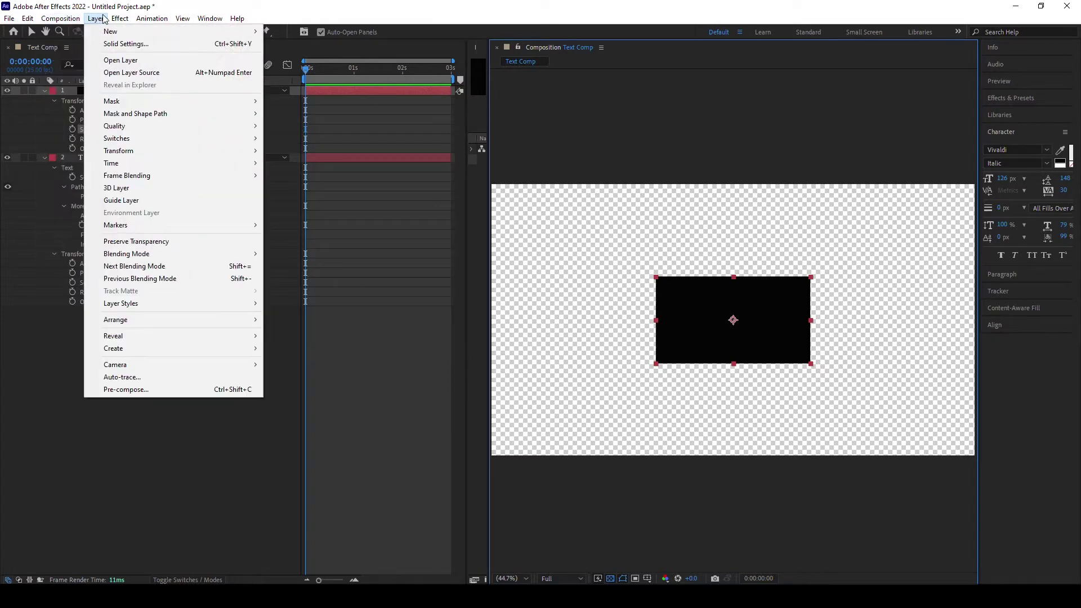
{"action": "mouse_move", "coordinate": [151, 19]}
{"action": "left_click", "coordinate": [148, 432]}
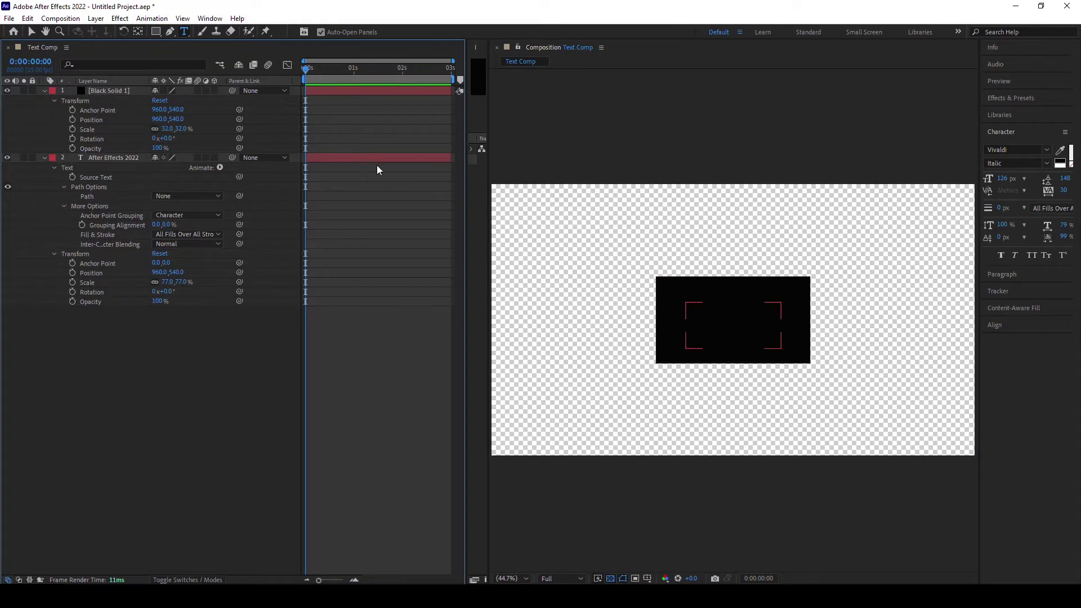
{"action": "left_click", "coordinate": [70, 20]}
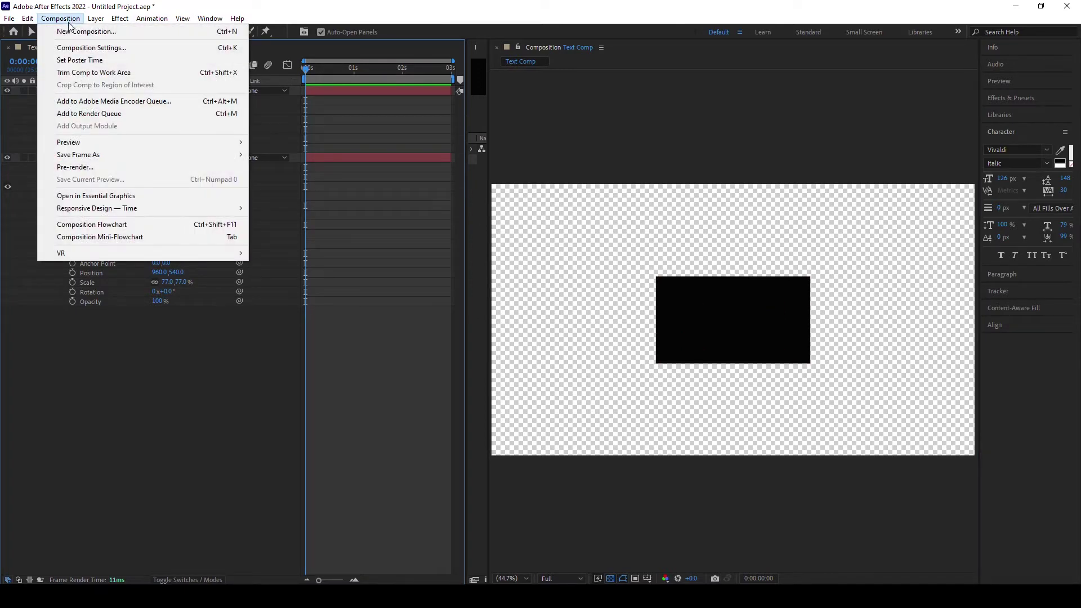
{"action": "left_click", "coordinate": [79, 50]}
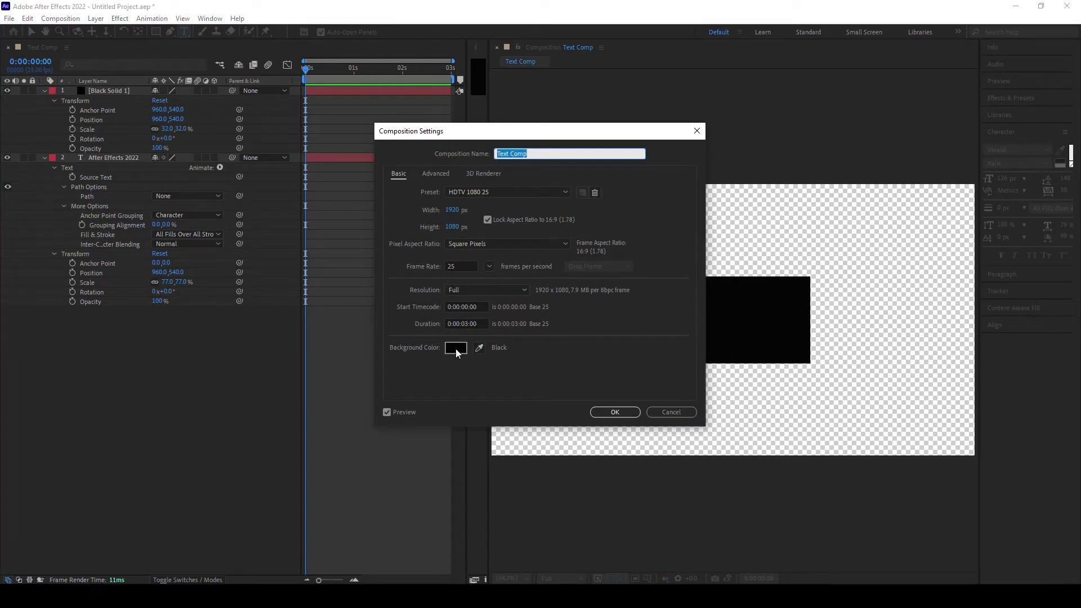
{"action": "left_click", "coordinate": [598, 414]}
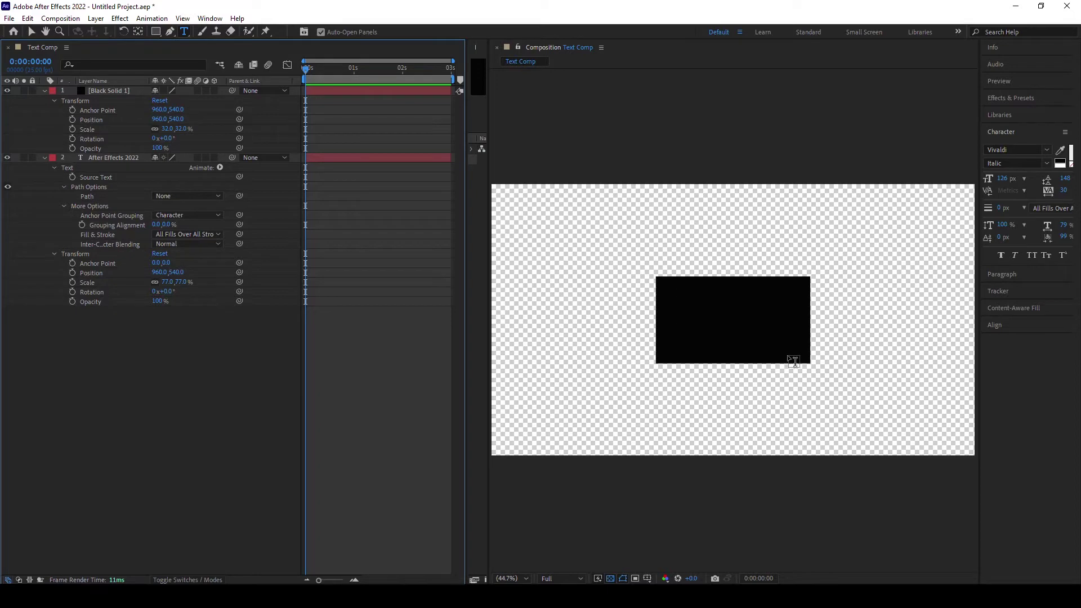
Turn off the transparency grid, narrow the layer columns, and reveal the Mode and TrkMat columns.
{"action": "left_click", "coordinate": [611, 578]}
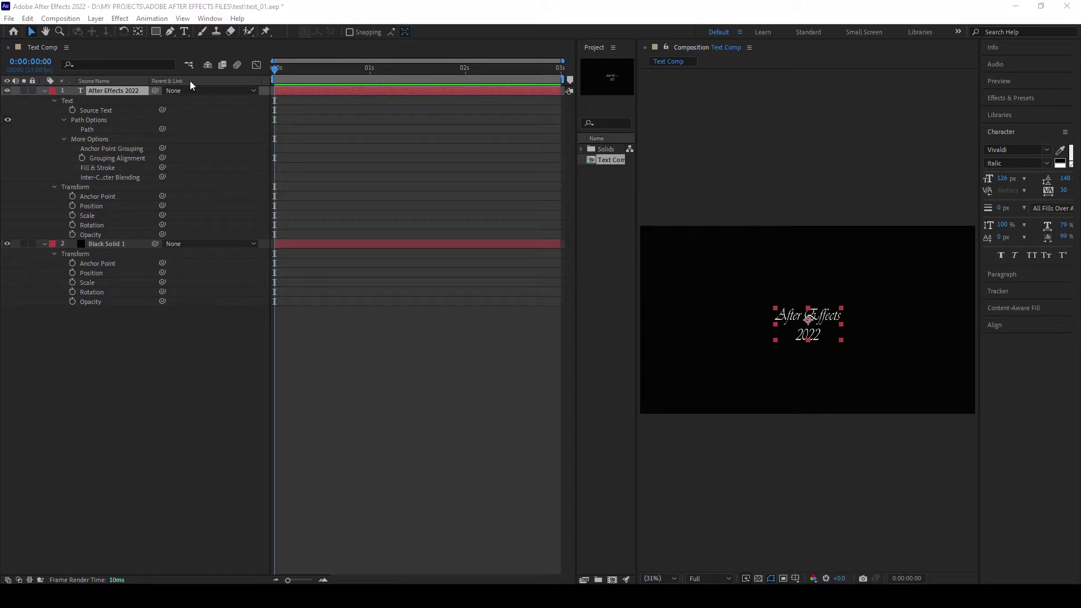
{"action": "left_click", "coordinate": [271, 81]}
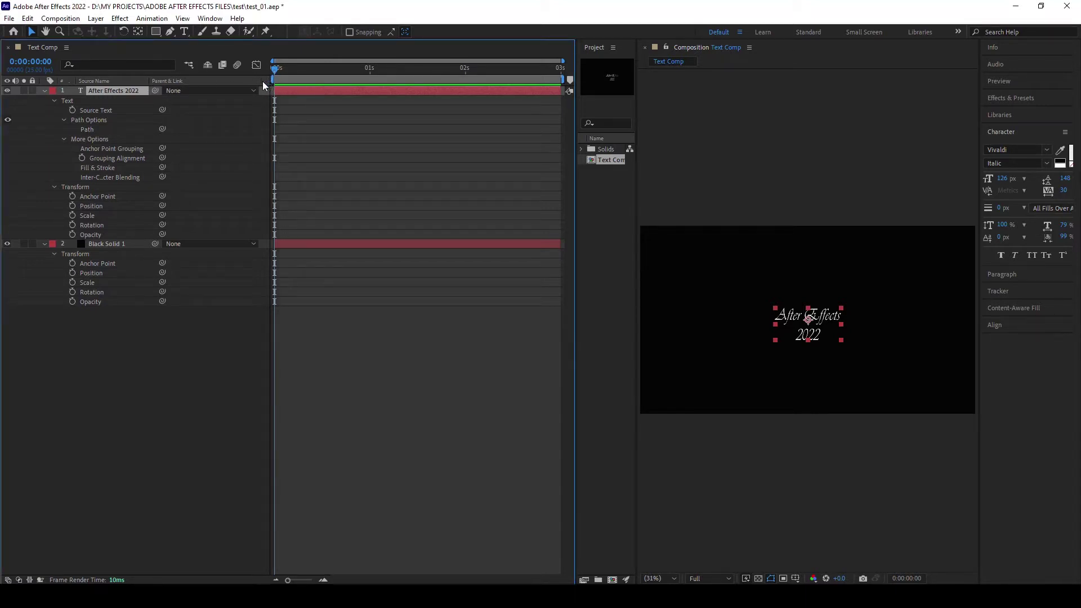
{"action": "left_click_drag", "start_coordinate": [242, 81], "coordinate": [224, 87]}
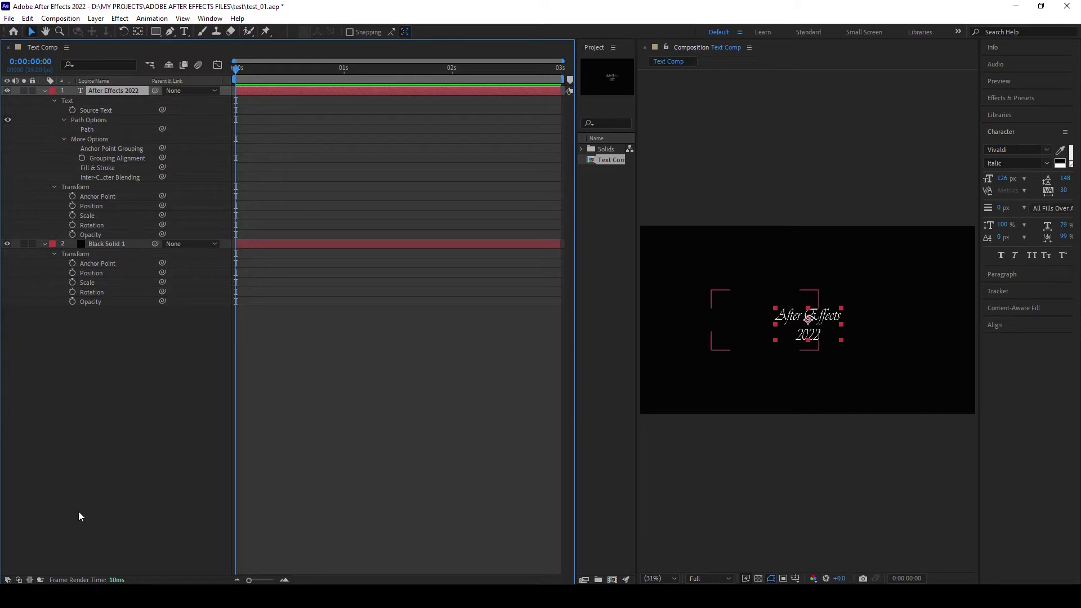
{"action": "left_click", "coordinate": [19, 580]}
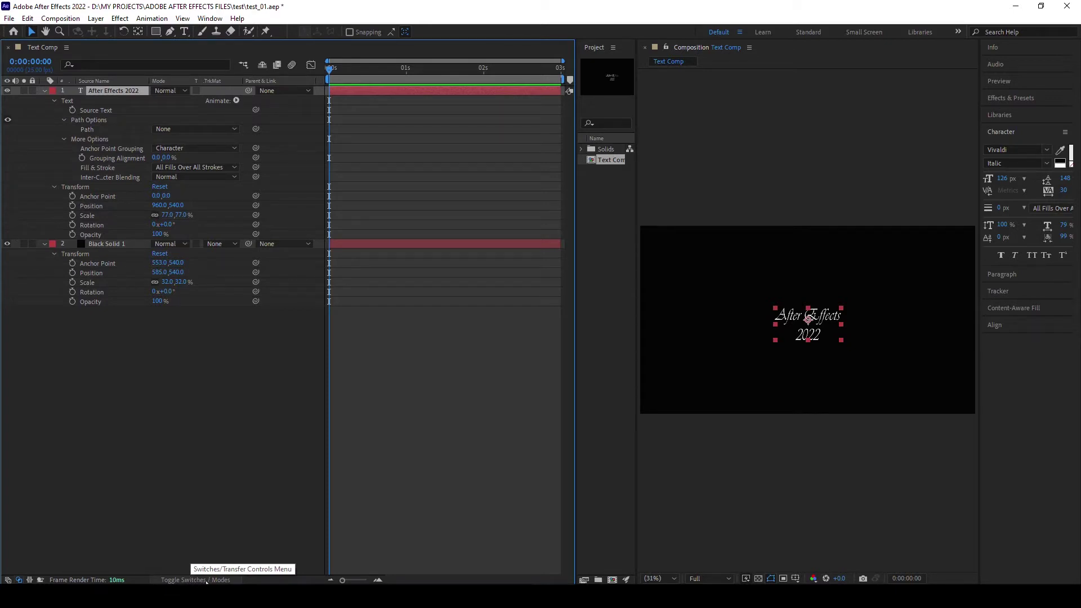
{"action": "left_click", "coordinate": [207, 582]}
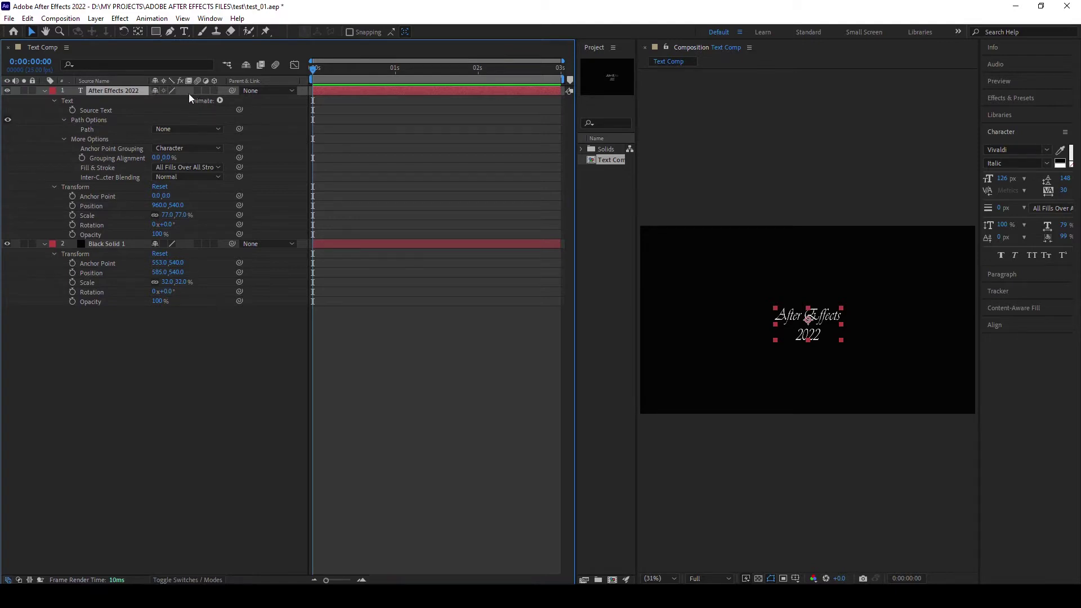
{"action": "left_click", "coordinate": [187, 581]}
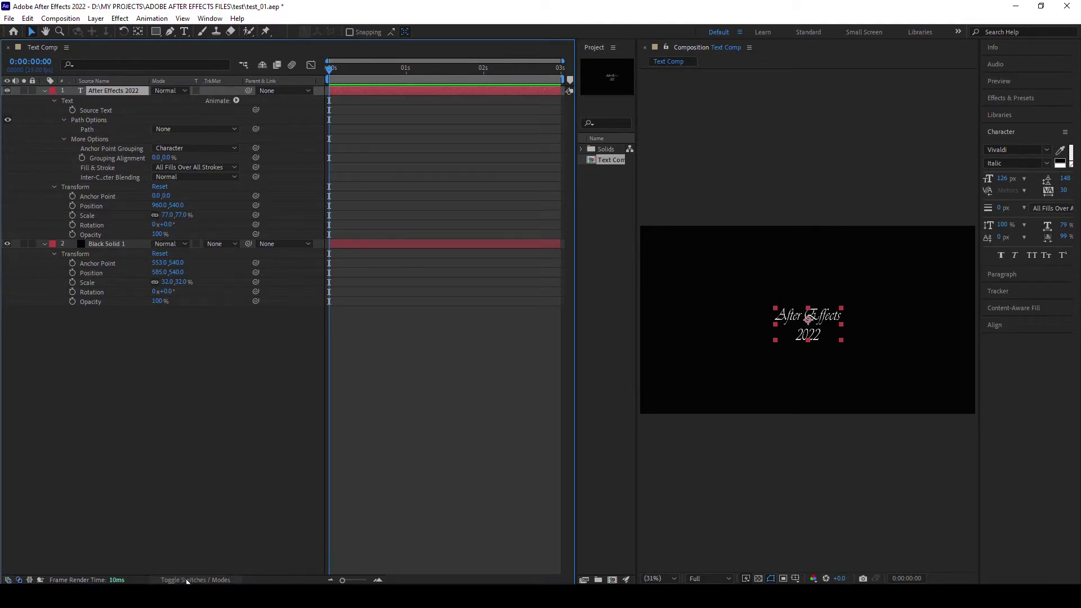
{"action": "left_click", "coordinate": [188, 580]}
{"action": "left_click", "coordinate": [187, 580]}
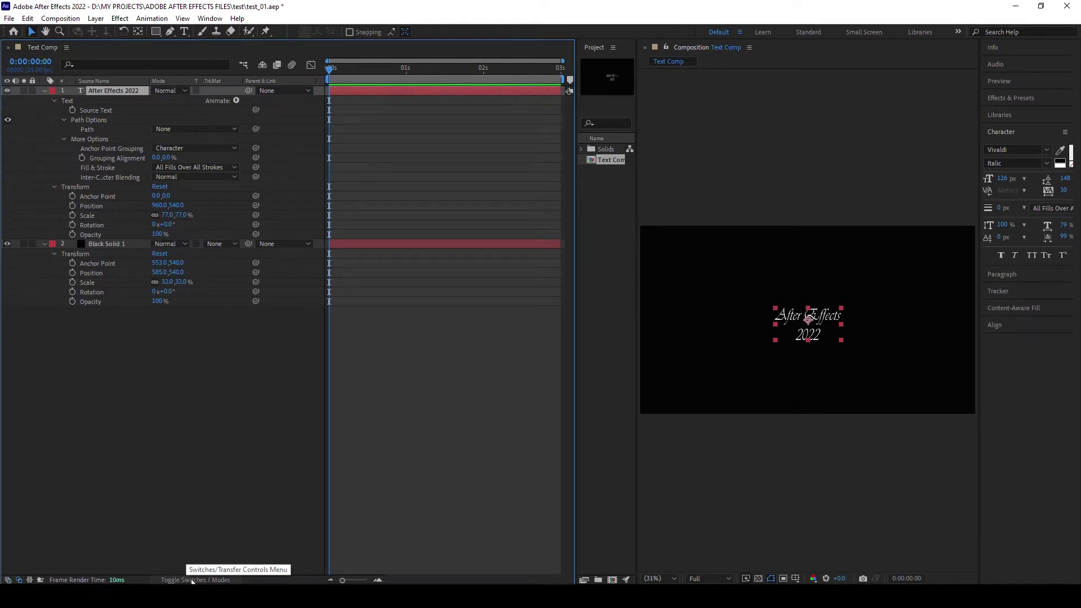
{"action": "left_click", "coordinate": [192, 580]}
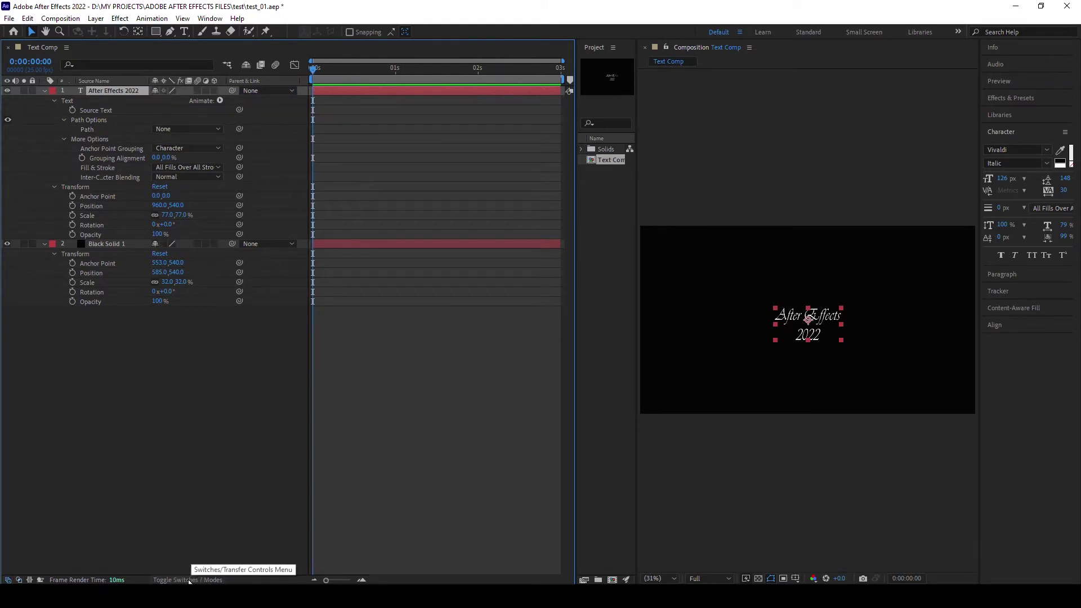
{"action": "left_click", "coordinate": [187, 580]}
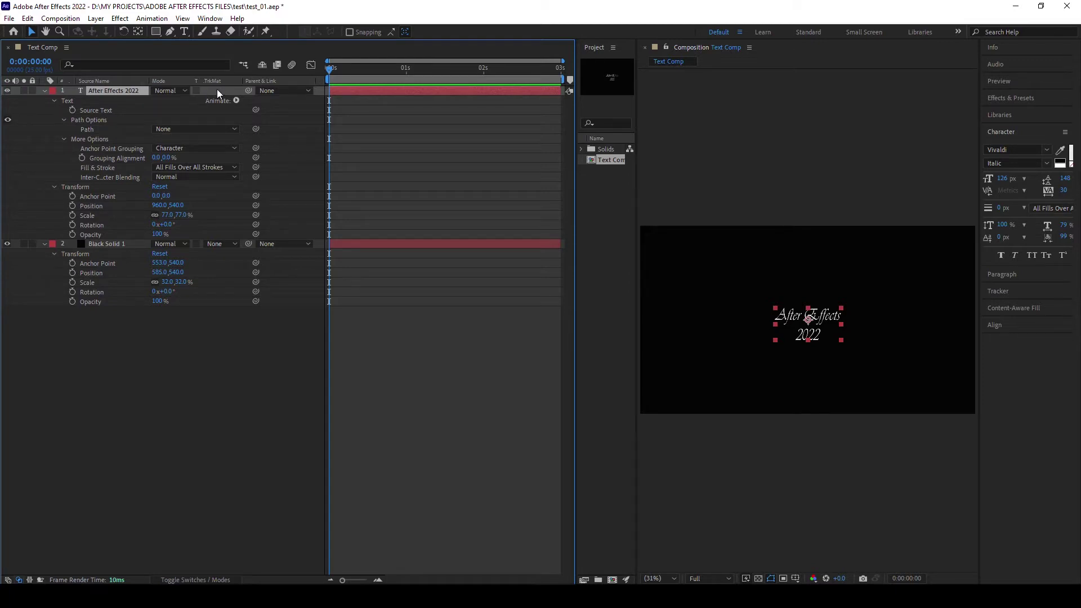
{"action": "right_click", "coordinate": [228, 82]}
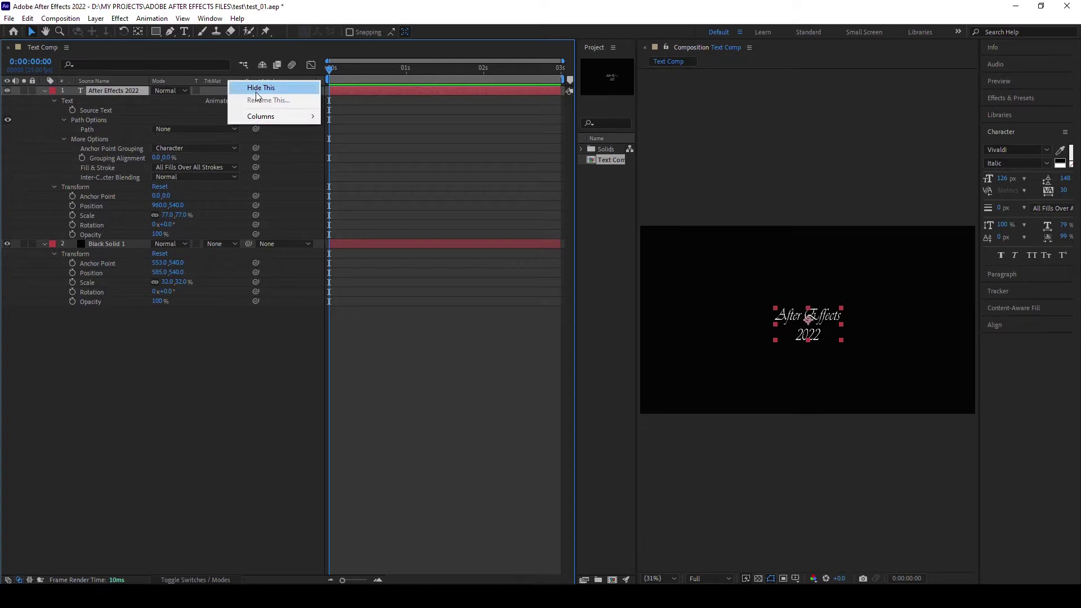
{"action": "mouse_move", "coordinate": [258, 116]}
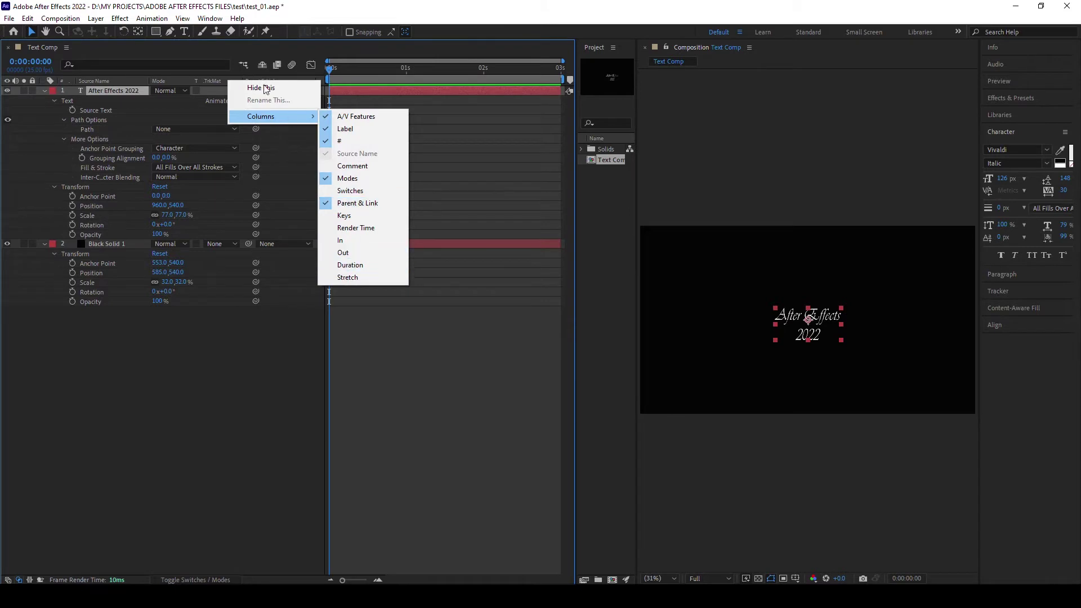
{"action": "left_click", "coordinate": [218, 80]}
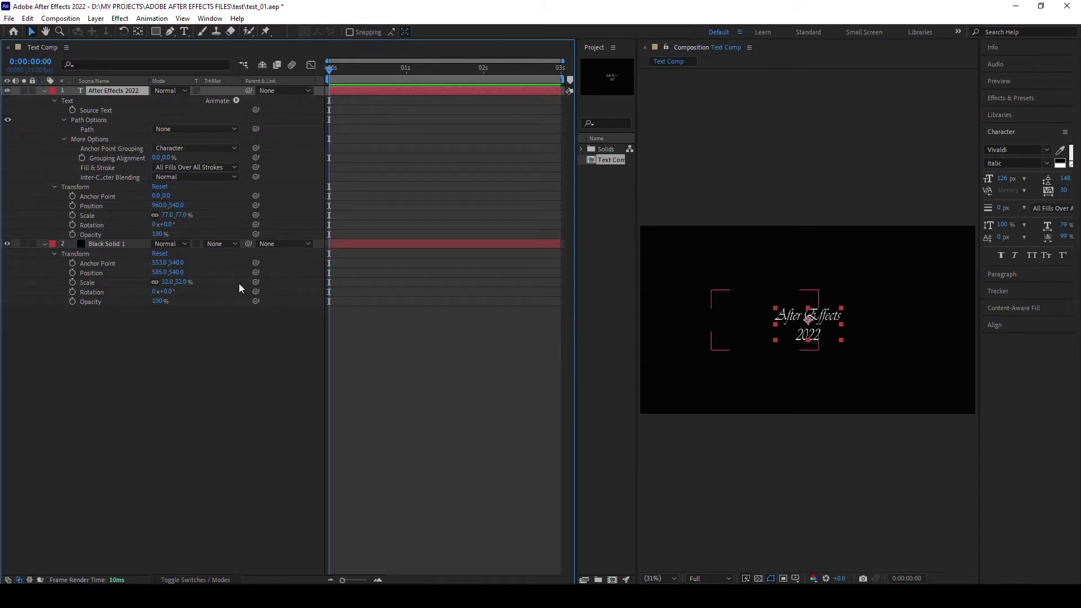
Select Black Solid 1 and toggle the transparency grid on, off, then on again.
{"action": "left_click", "coordinate": [106, 243]}
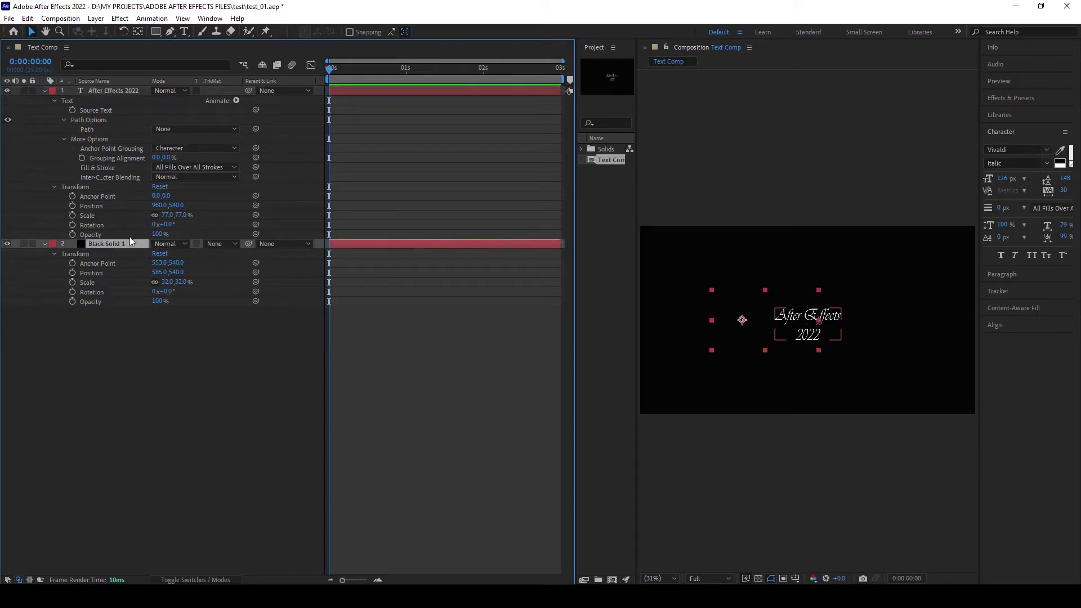
{"action": "left_click", "coordinate": [758, 578]}
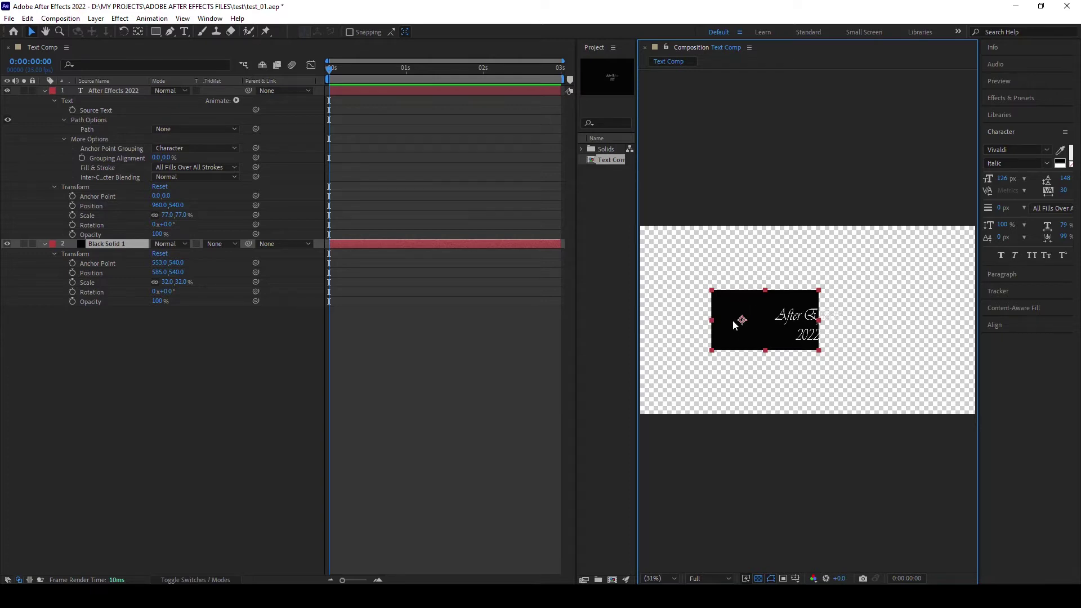
{"action": "left_click", "coordinate": [760, 579]}
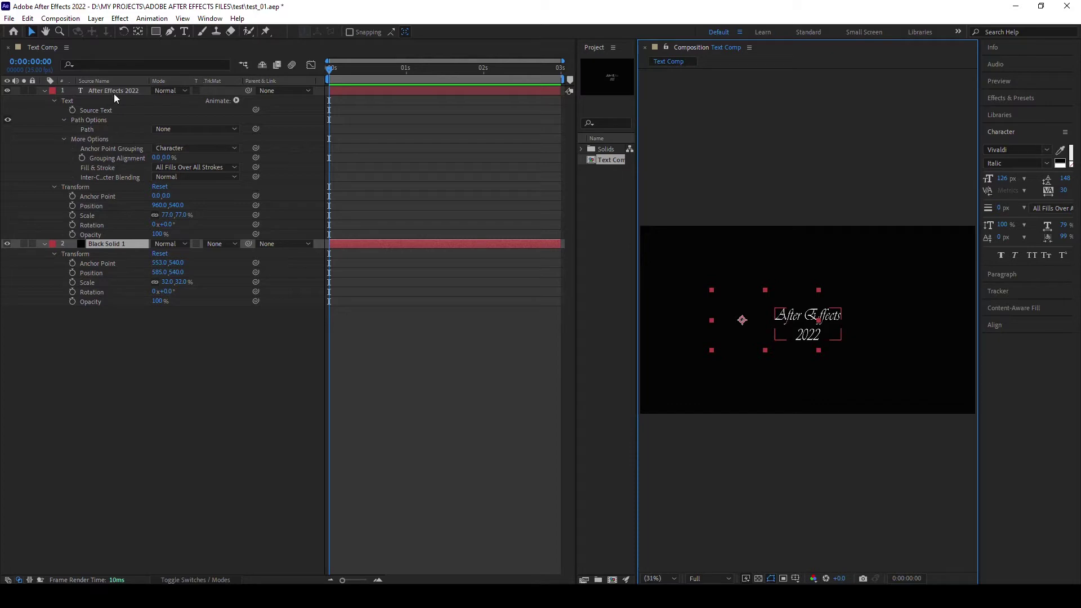
{"action": "left_click", "coordinate": [757, 579]}
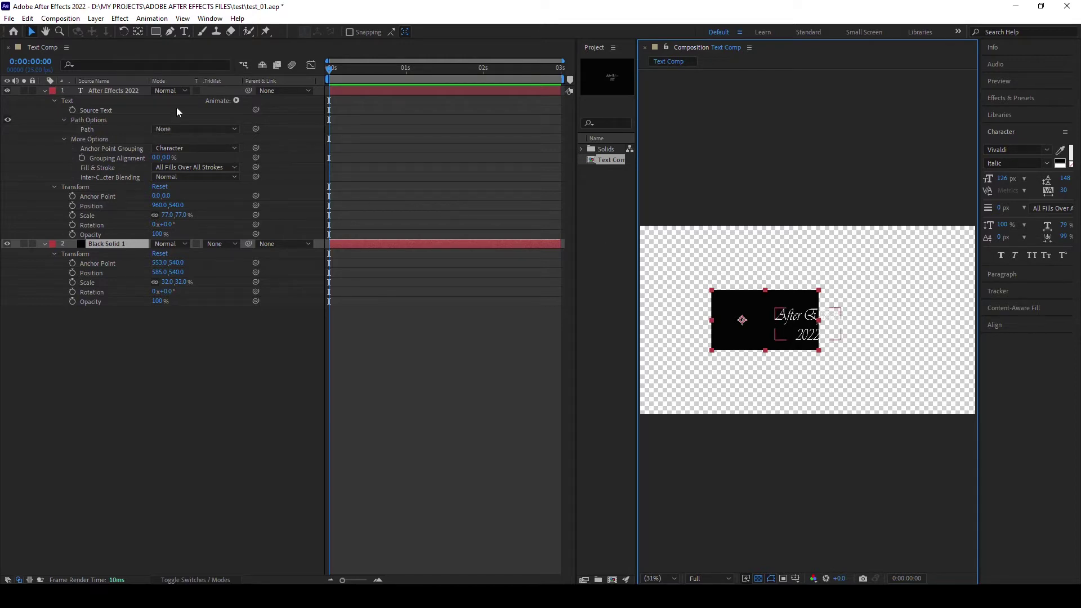
Set Black Solid 1's TrkMat to Alpha Matte "After Effects 2022" after trying Alpha Inverted Matte.
{"action": "left_click", "coordinate": [232, 243]}
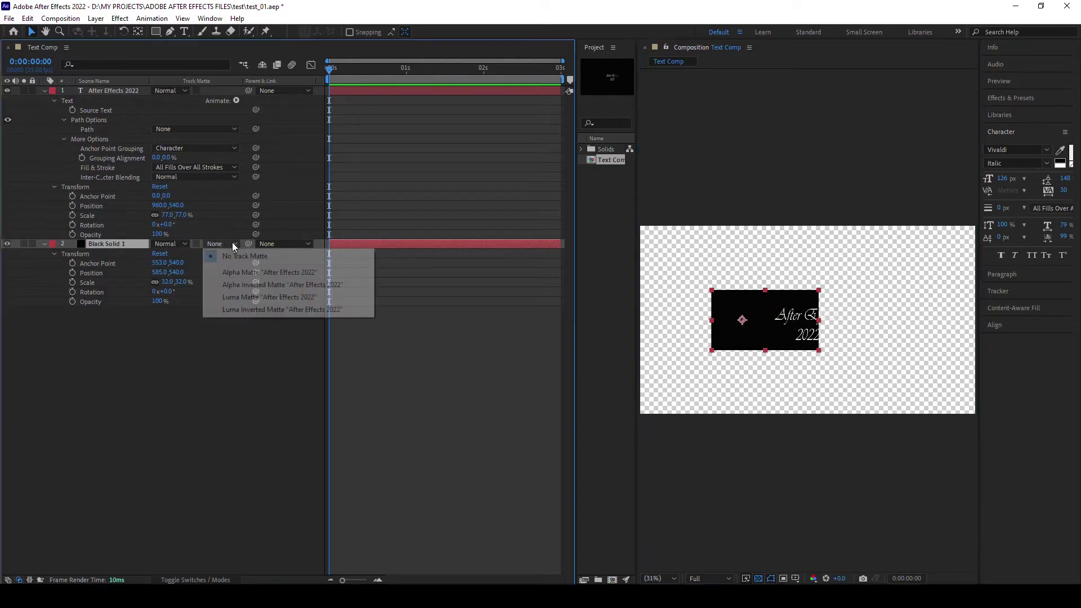
{"action": "left_click", "coordinate": [256, 286]}
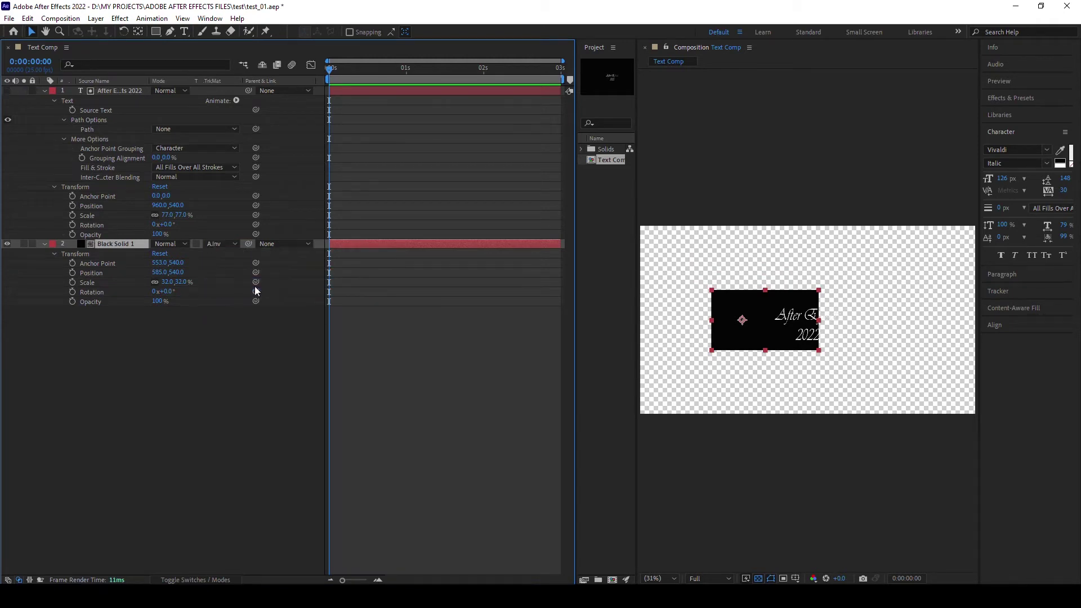
{"action": "left_click", "coordinate": [237, 243]}
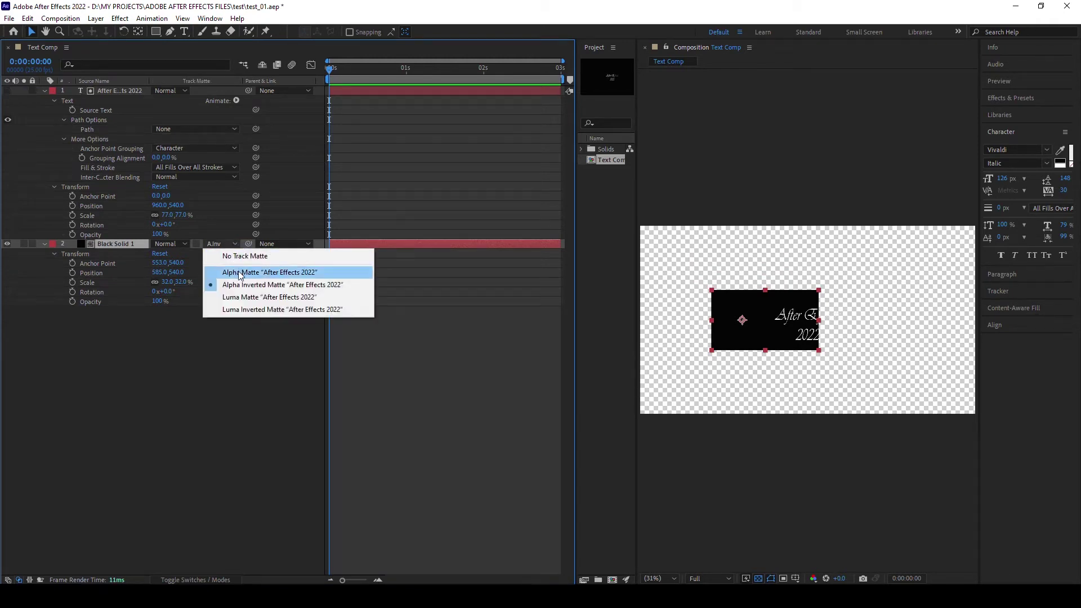
{"action": "left_click", "coordinate": [241, 274]}
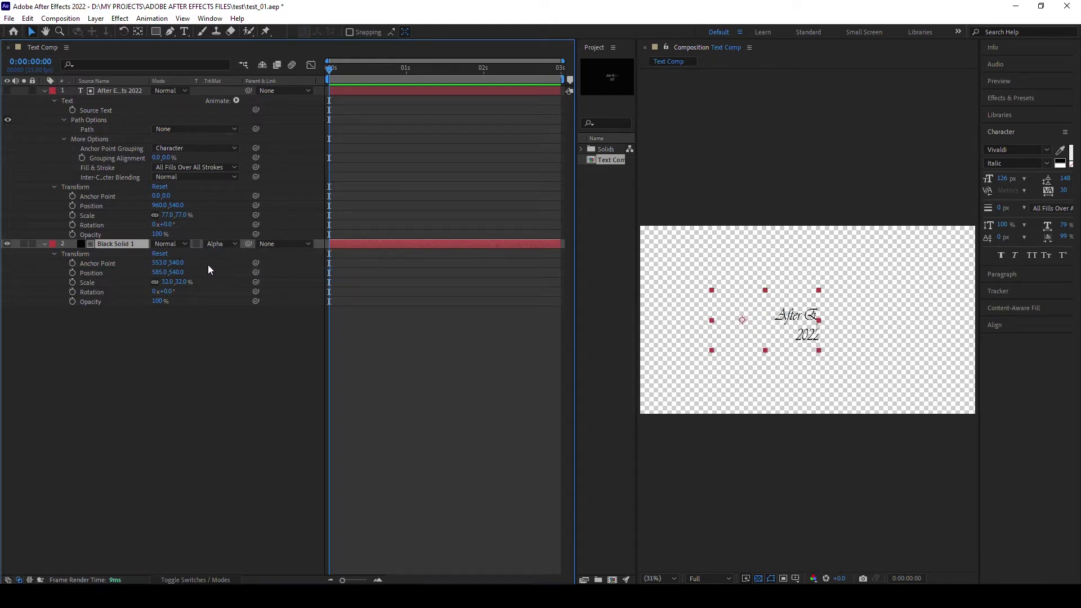
{"action": "left_click", "coordinate": [236, 244]}
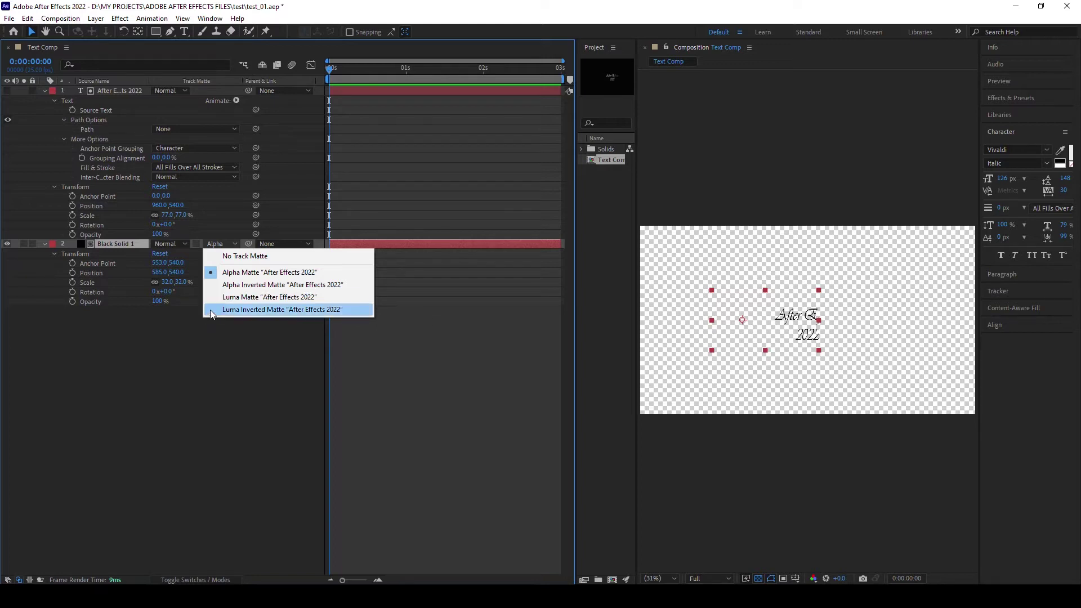
{"action": "left_click", "coordinate": [201, 332]}
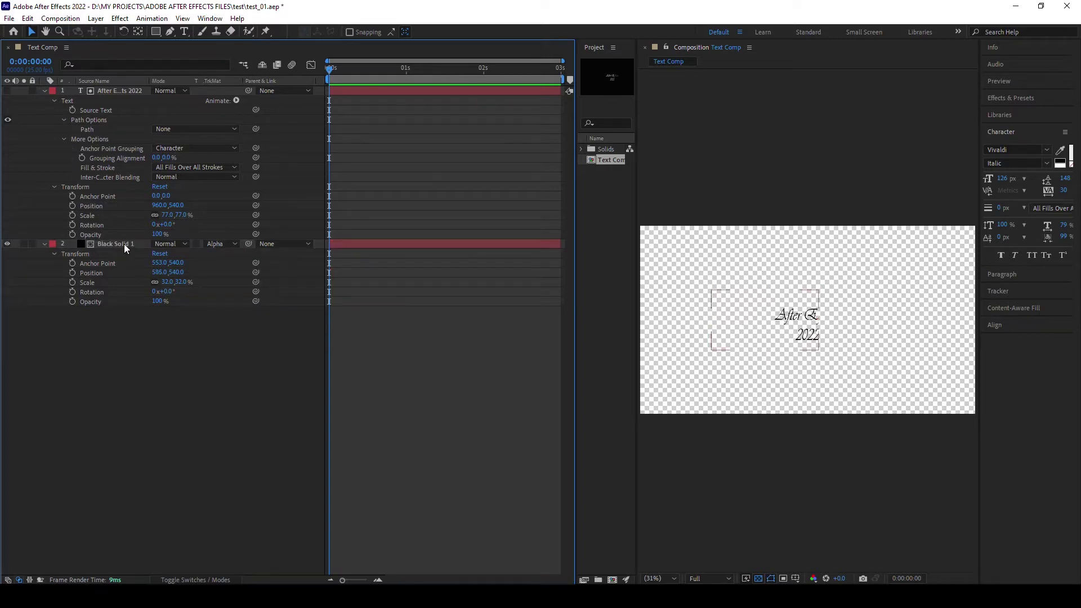
Move Black Solid 1 above the visible text and give the text Alpha Inverted Matte "Black Solid 1".
{"action": "left_click_drag", "start_coordinate": [124, 245], "coordinate": [131, 86]}
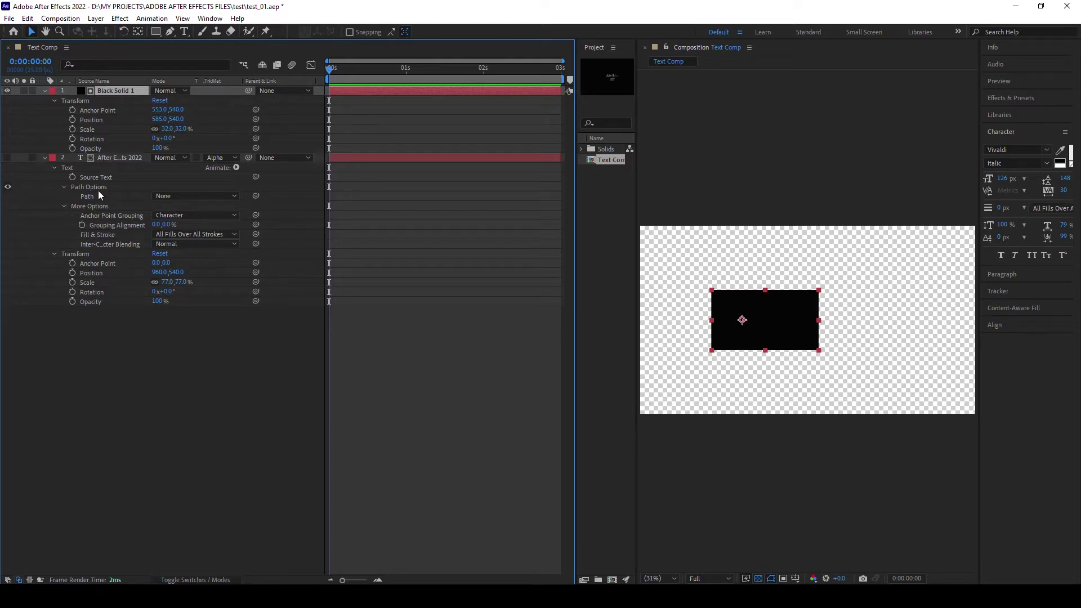
{"action": "left_click", "coordinate": [8, 160]}
{"action": "left_click", "coordinate": [236, 157]}
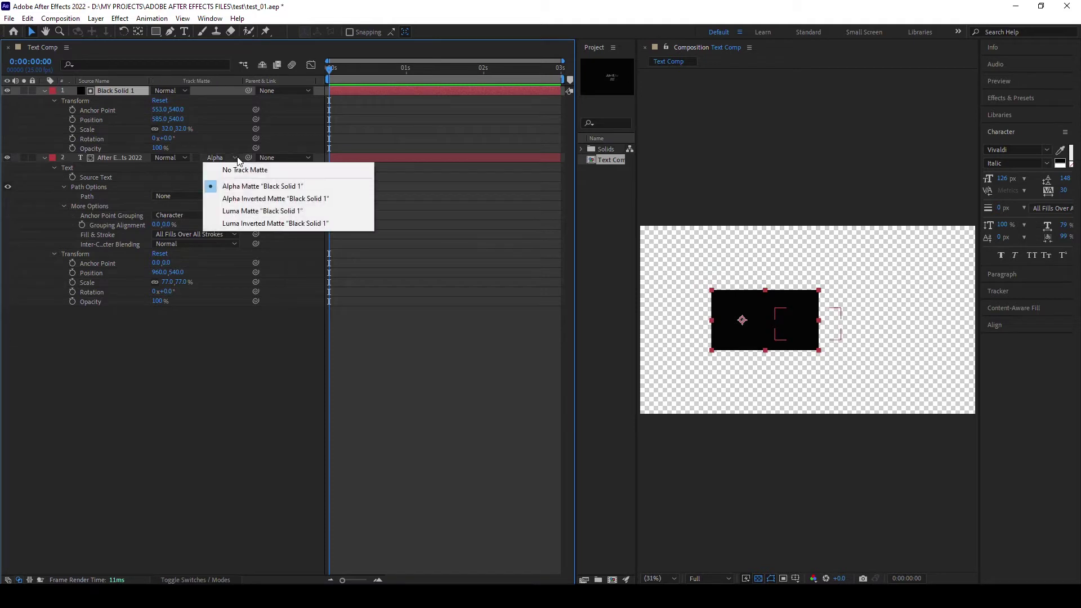
{"action": "left_click", "coordinate": [242, 199]}
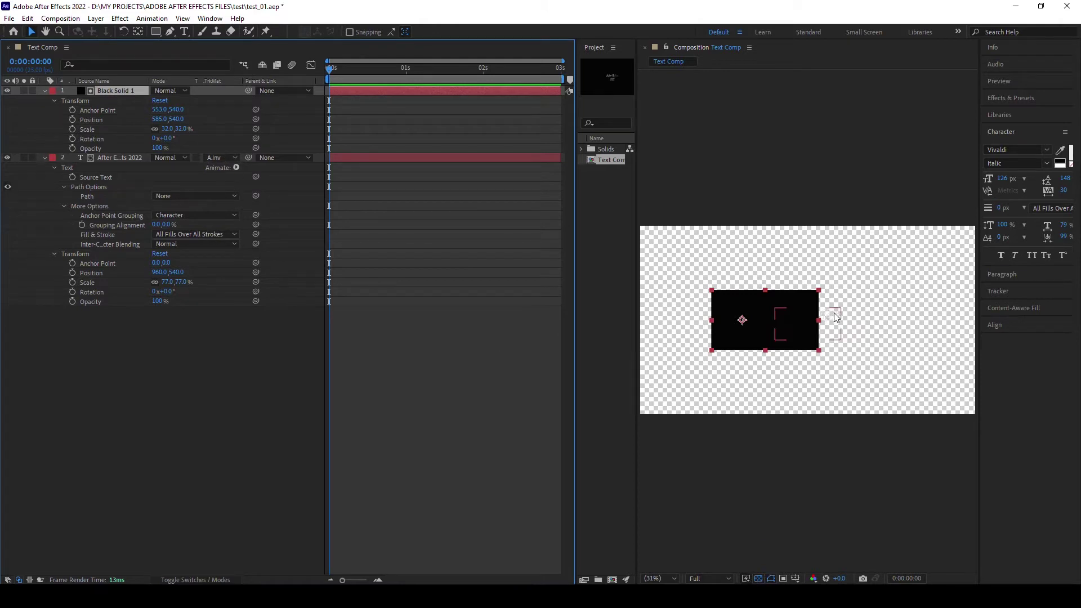
{"action": "left_click", "coordinate": [759, 579]}
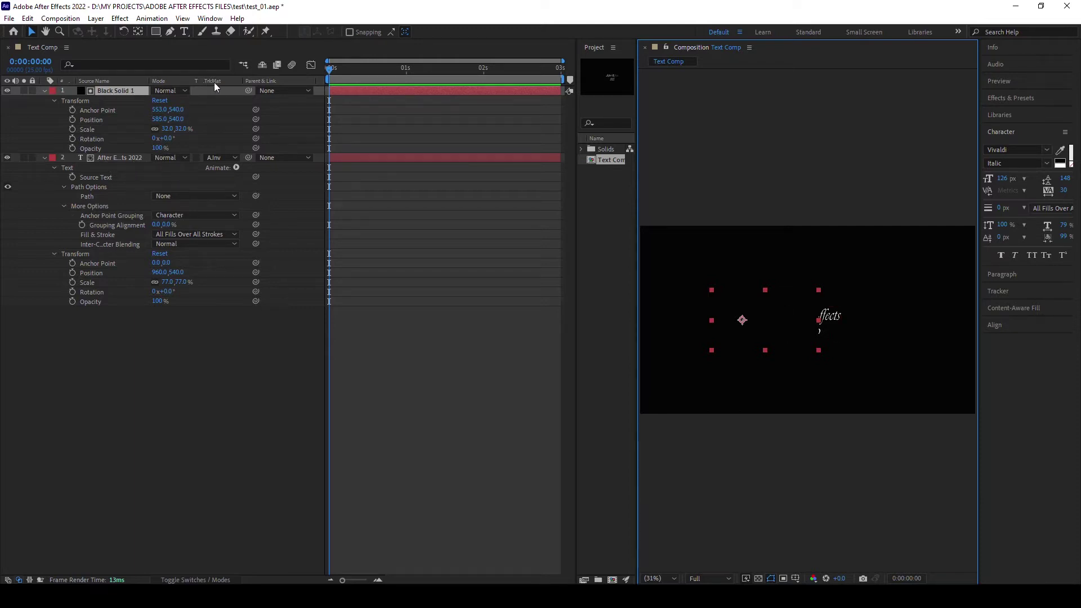
Turn the transparency grid back on and select the After Effects 2022 text layer.
{"action": "left_click", "coordinate": [235, 158]}
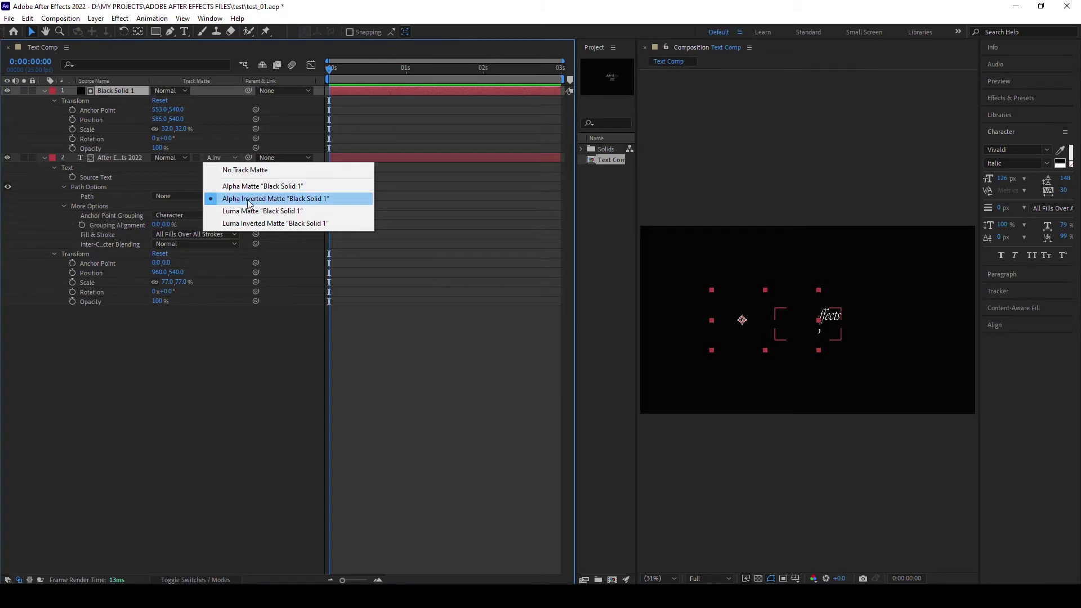
{"action": "left_click", "coordinate": [260, 331]}
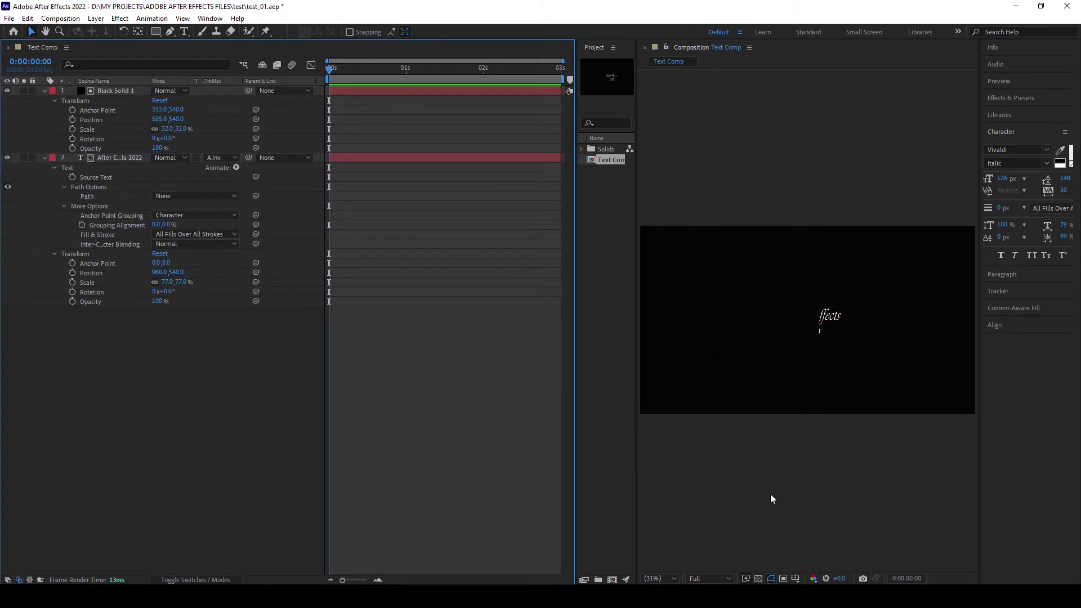
{"action": "left_click", "coordinate": [758, 576]}
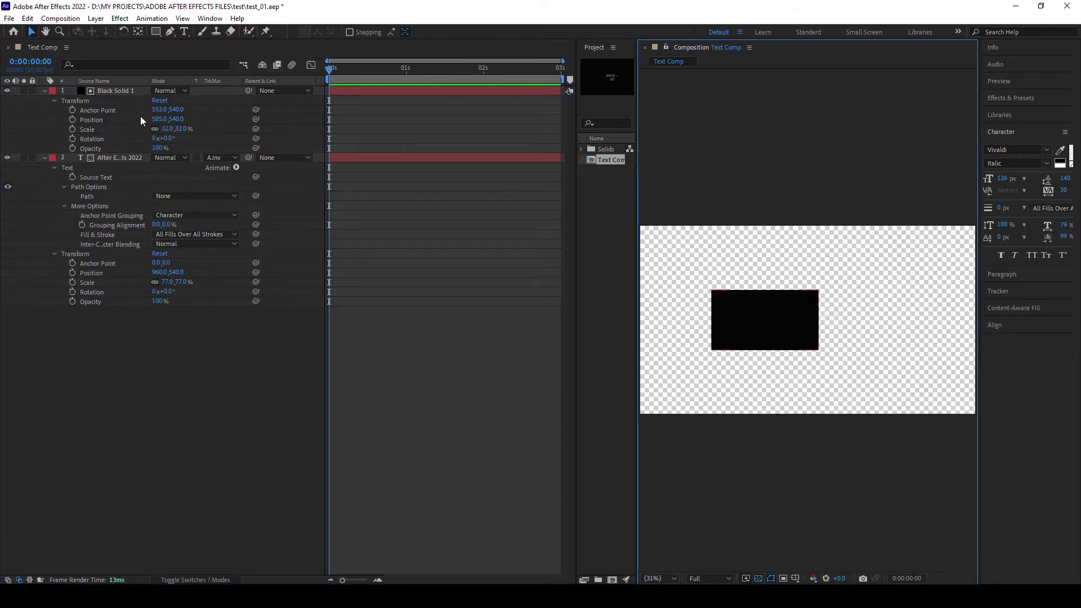
{"action": "left_click", "coordinate": [100, 157]}
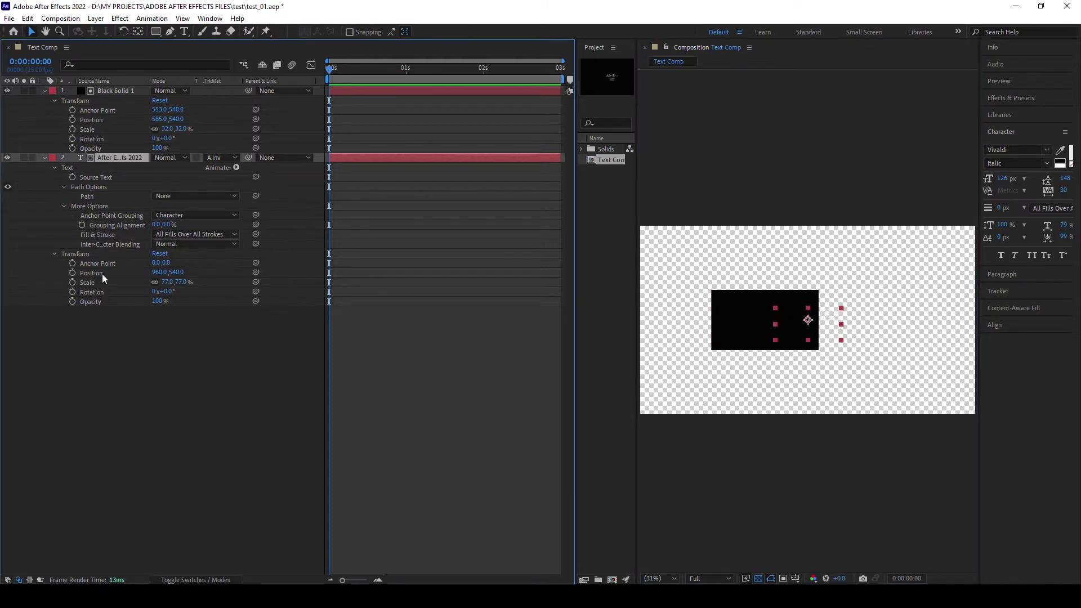
Add a Position keyframe at 0:00 with the text's X at 742.
{"action": "left_click", "coordinate": [72, 273]}
{"action": "left_click", "coordinate": [157, 272]}
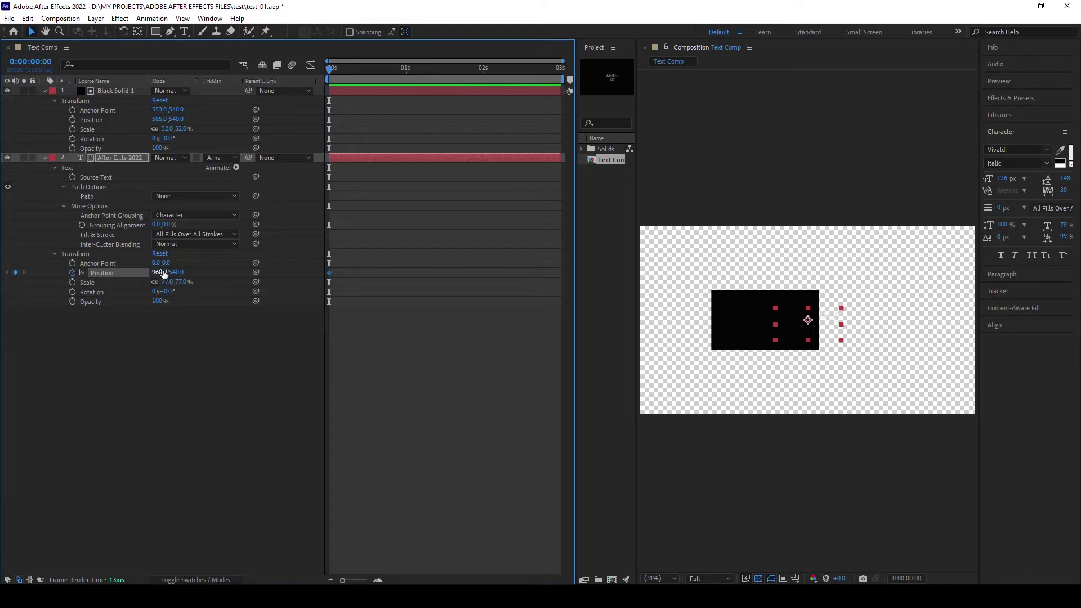
{"action": "left_click_drag", "start_coordinate": [330, 69], "coordinate": [328, 73]}
{"action": "left_click_drag", "start_coordinate": [160, 273], "coordinate": [38, 275]}
At 2:24 set Position X to 1432, then hide the grid and review the slide.
{"action": "left_click_drag", "start_coordinate": [328, 69], "coordinate": [483, 67]}
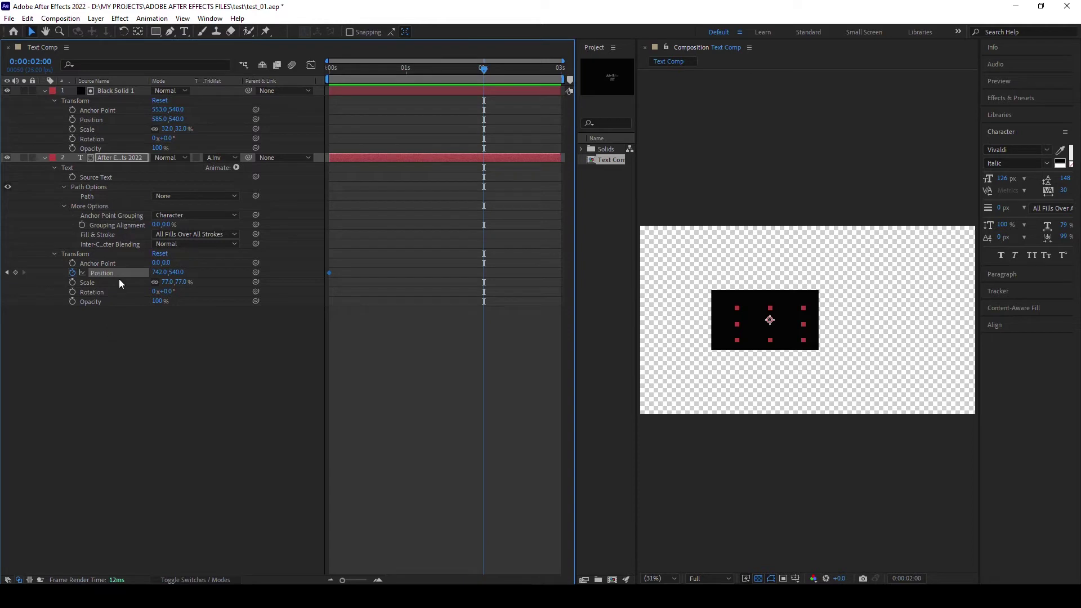
{"action": "left_click_drag", "start_coordinate": [484, 69], "coordinate": [565, 71]}
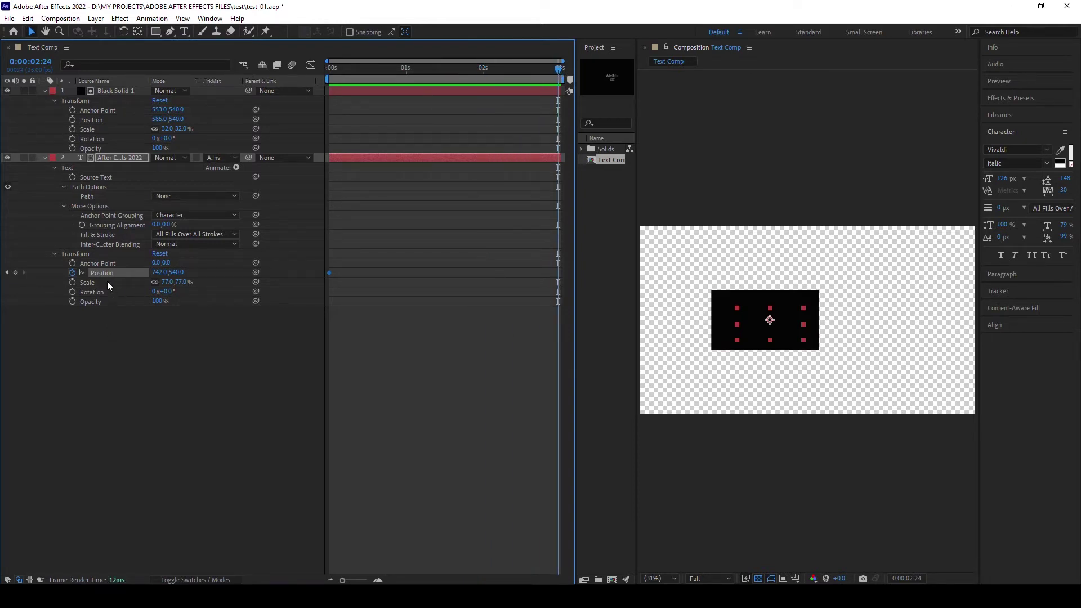
{"action": "left_click_drag", "start_coordinate": [160, 272], "coordinate": [541, 269]}
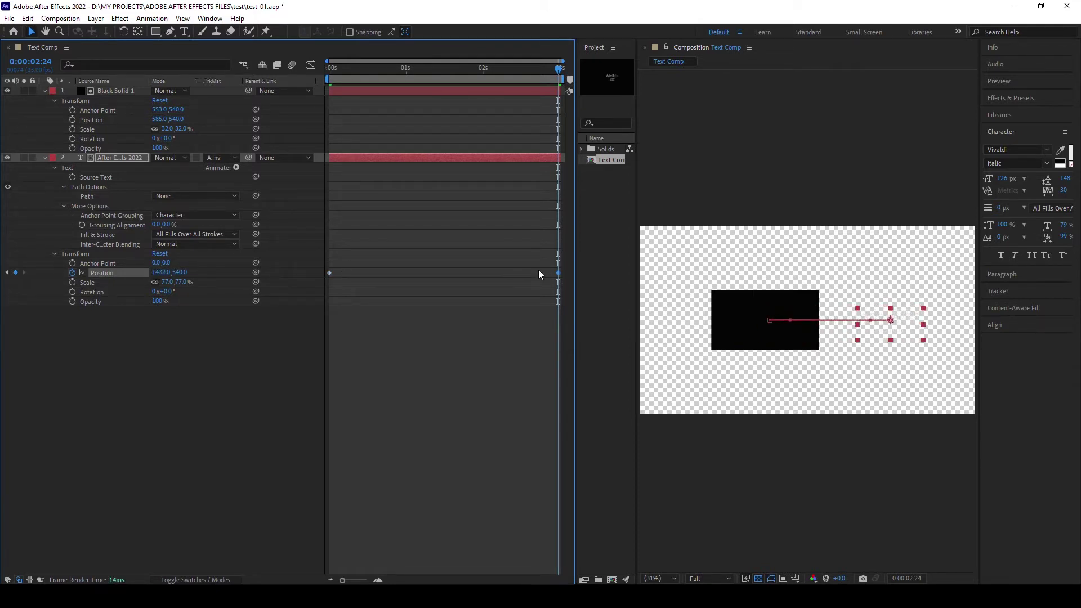
{"action": "left_click", "coordinate": [758, 579]}
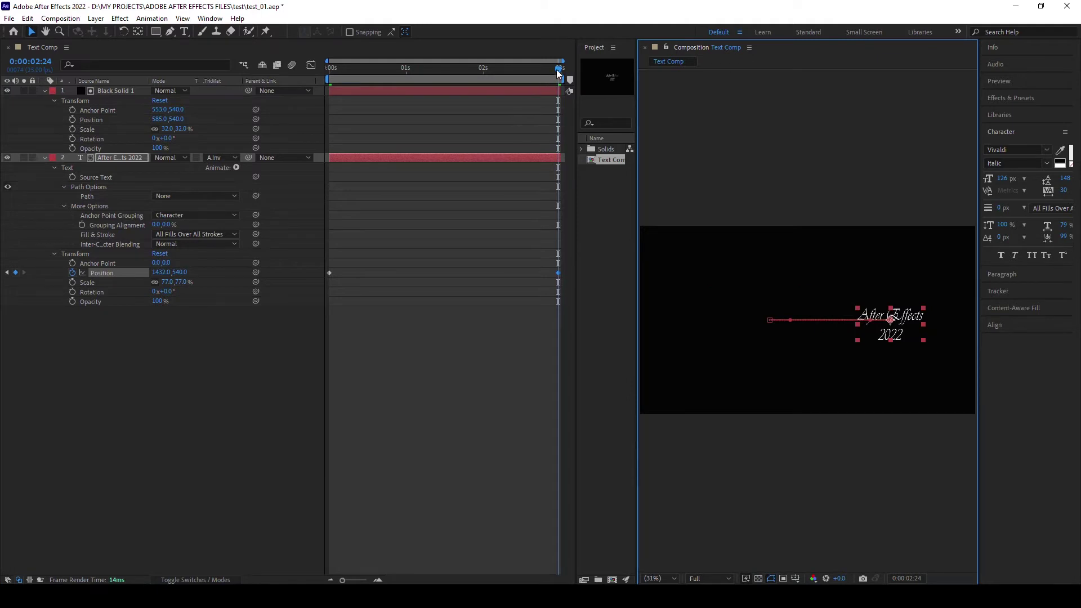
{"action": "mouse_move", "coordinate": [557, 70]}
{"action": "left_mouse_down"}
{"action": "mouse_move", "coordinate": [339, 100]}
{"action": "mouse_move", "coordinate": [583, 98]}
{"action": "left_mouse_up"}
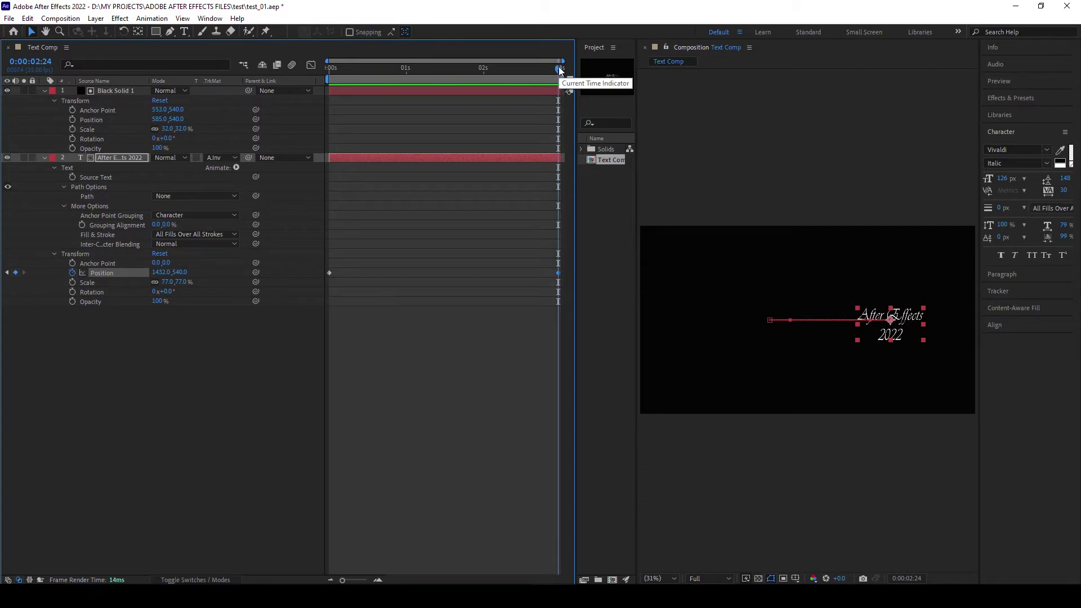
{"action": "left_click_drag", "start_coordinate": [559, 68], "coordinate": [326, 72]}
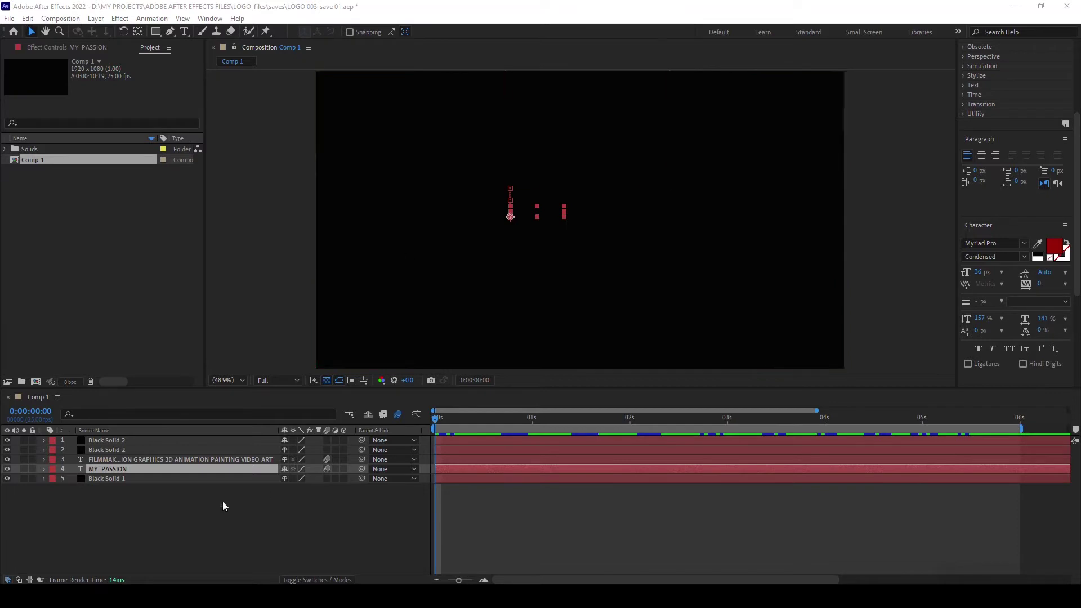
{"action": "mouse_move", "coordinate": [435, 417]}
{"action": "left_mouse_down"}
{"action": "mouse_move", "coordinate": [446, 420]}
{"action": "mouse_move", "coordinate": [428, 418]}
{"action": "left_mouse_up"}
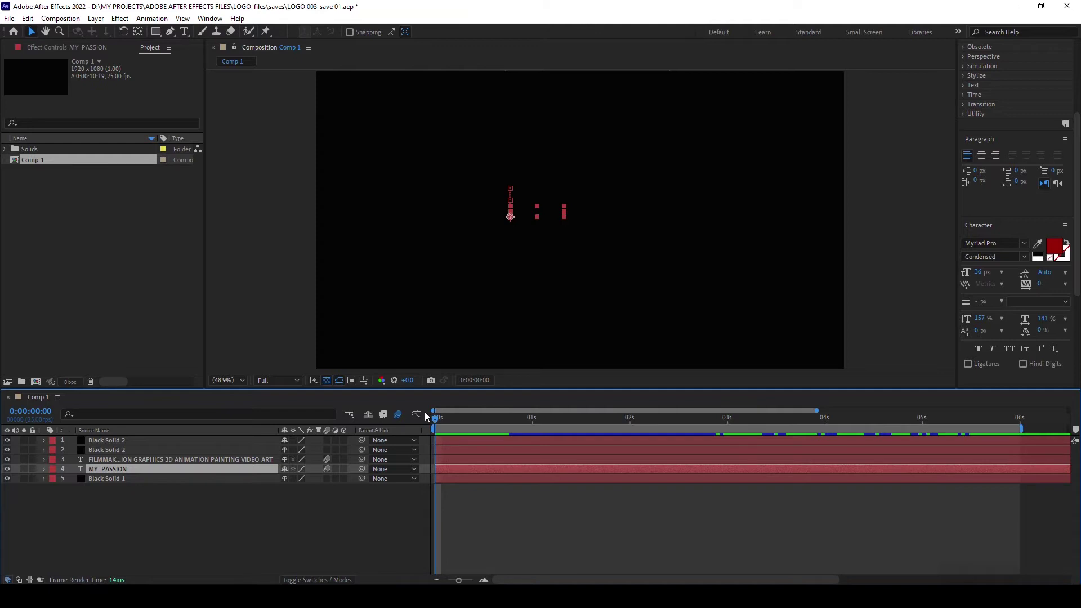
{"action": "left_click_drag", "start_coordinate": [435, 419], "coordinate": [426, 423]}
{"action": "key", "text": "space"}
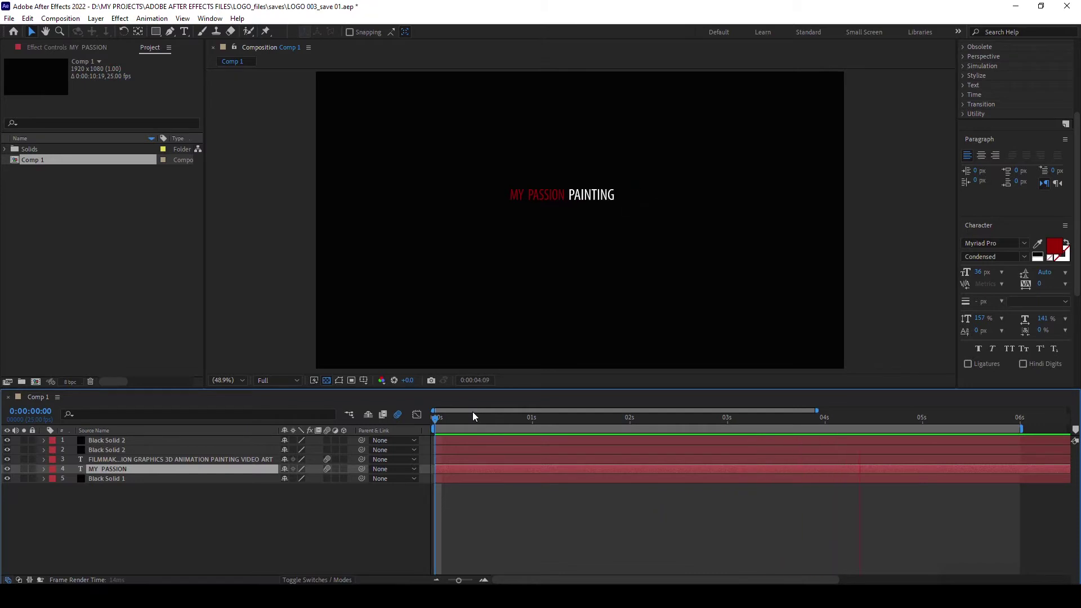
{"action": "mouse_move", "coordinate": [473, 417]}
{"action": "left_mouse_down"}
{"action": "mouse_move", "coordinate": [691, 424]}
{"action": "mouse_move", "coordinate": [435, 423]}
{"action": "left_mouse_up"}
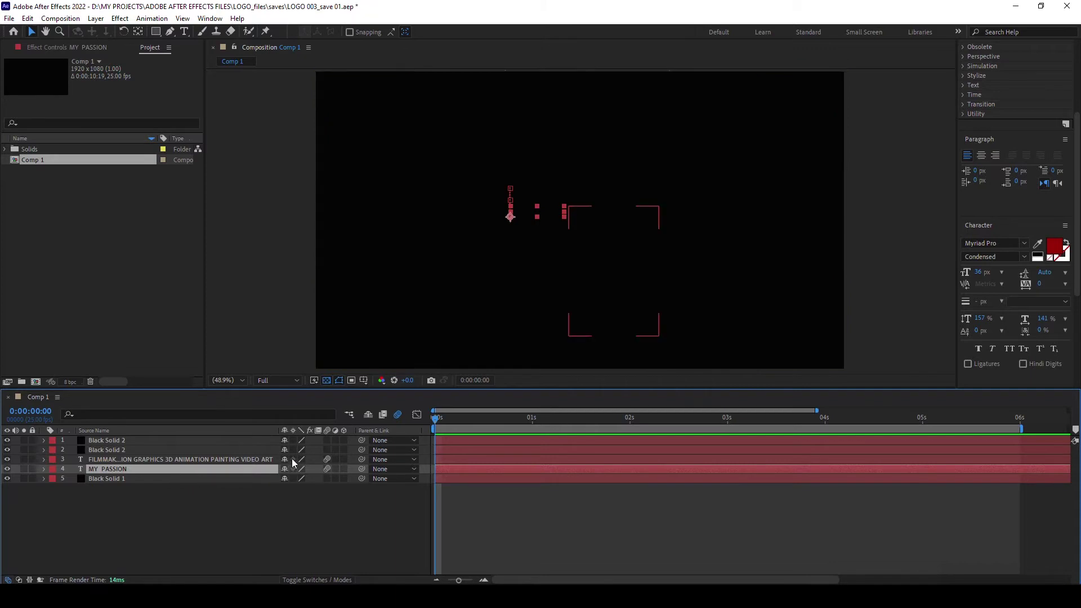
{"action": "left_click_drag", "start_coordinate": [446, 422], "coordinate": [427, 421]}
Solo the FILMMAKING word-list layer on black and scrub to 0:00:02:12 to watch it scroll.
{"action": "left_click", "coordinate": [147, 459]}
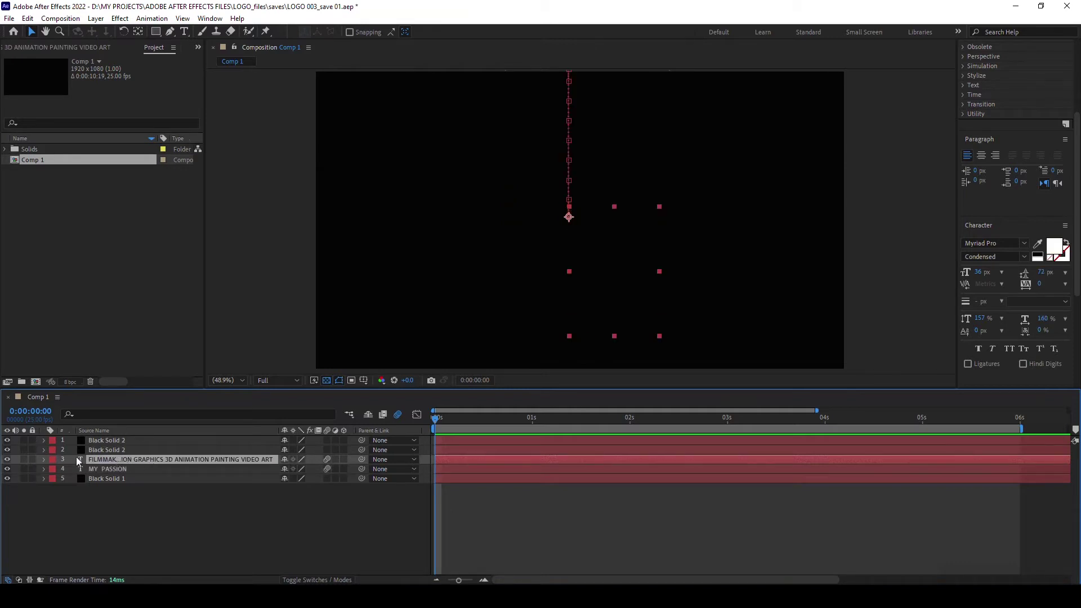
{"action": "left_click", "coordinate": [25, 459]}
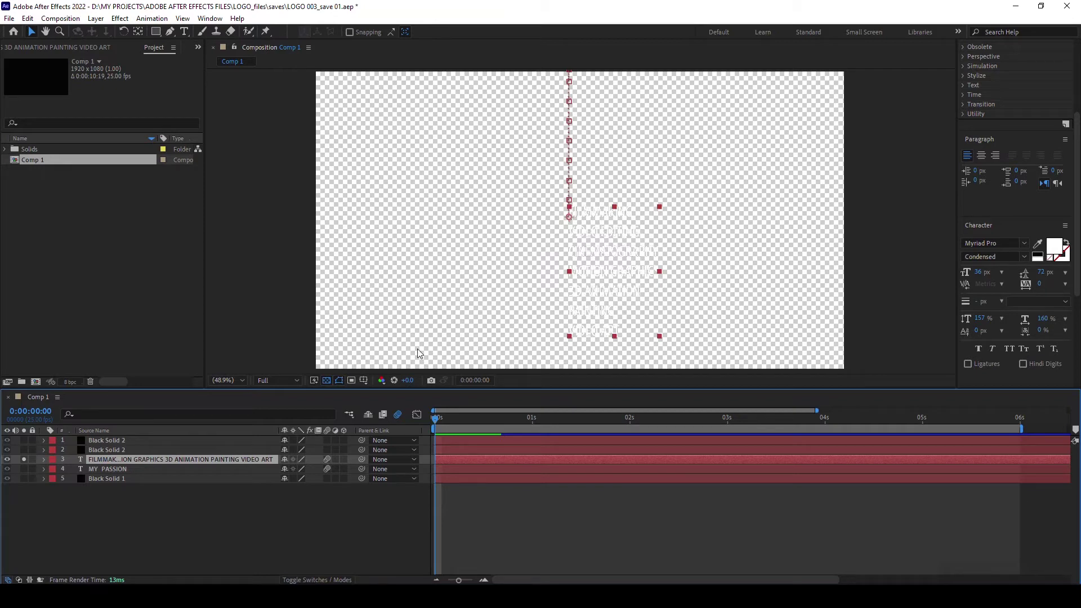
{"action": "left_click", "coordinate": [327, 380]}
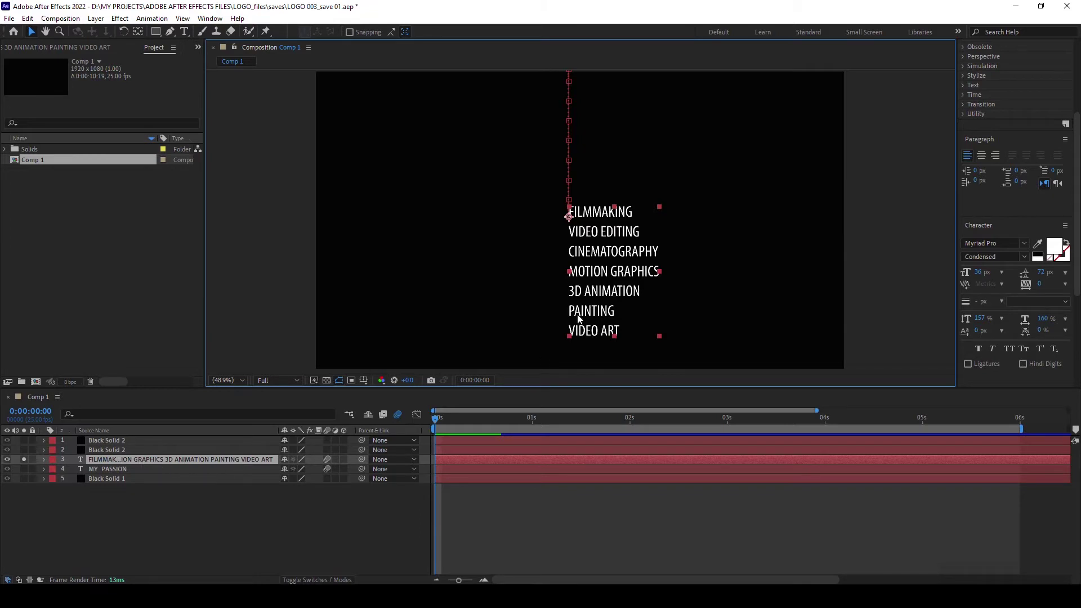
{"action": "left_click_drag", "start_coordinate": [436, 420], "coordinate": [623, 420]}
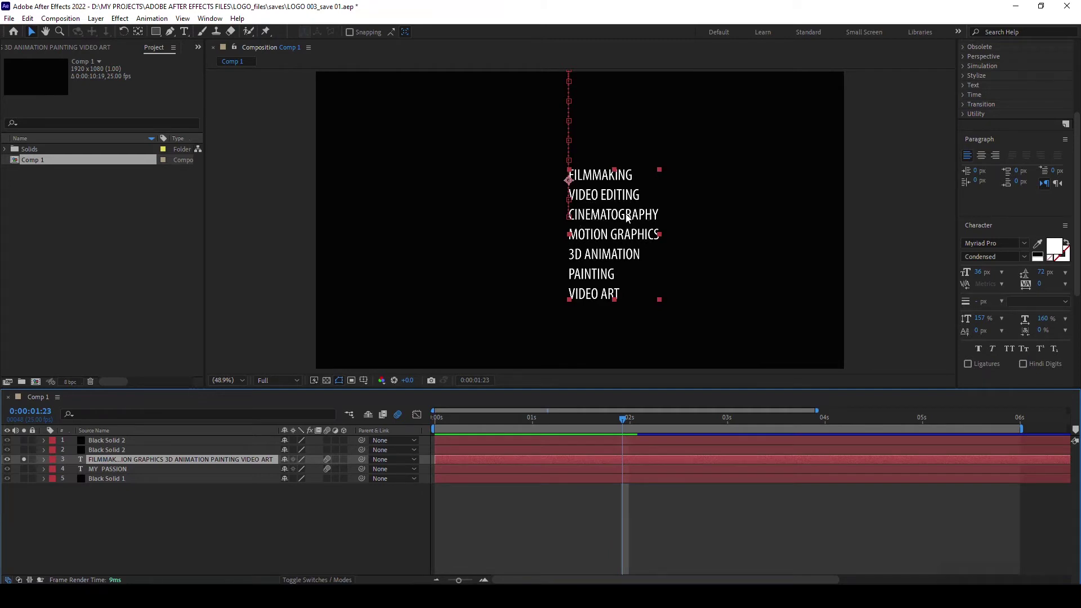
{"action": "left_click_drag", "start_coordinate": [623, 418], "coordinate": [677, 417]}
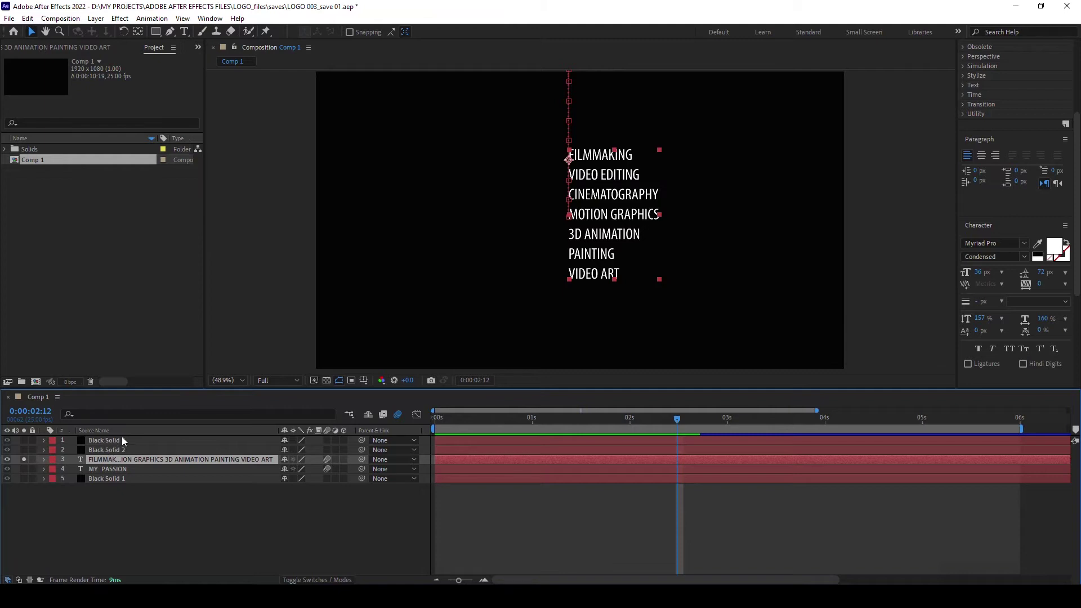
Solo just the two black solids over the transparency grid and scrub through the animation.
{"action": "left_click", "coordinate": [23, 458]}
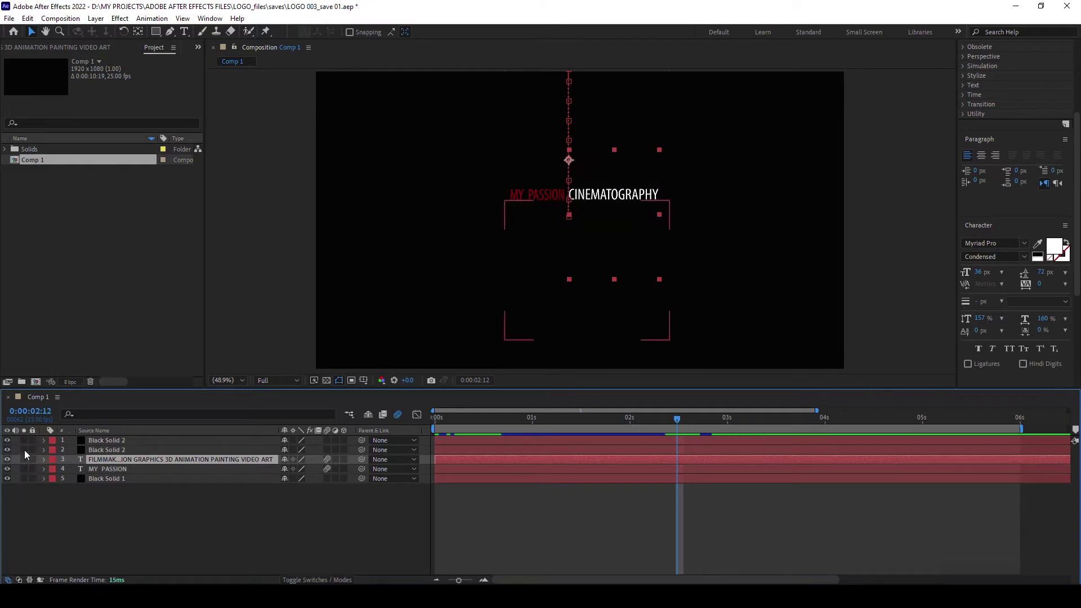
{"action": "left_click", "coordinate": [24, 451]}
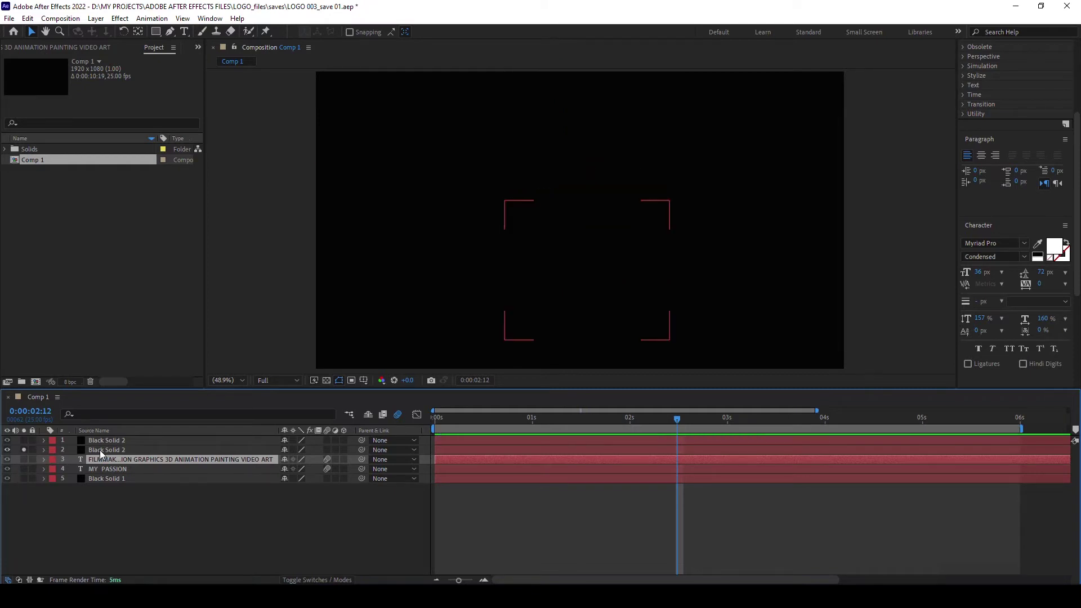
{"action": "left_click", "coordinate": [24, 440]}
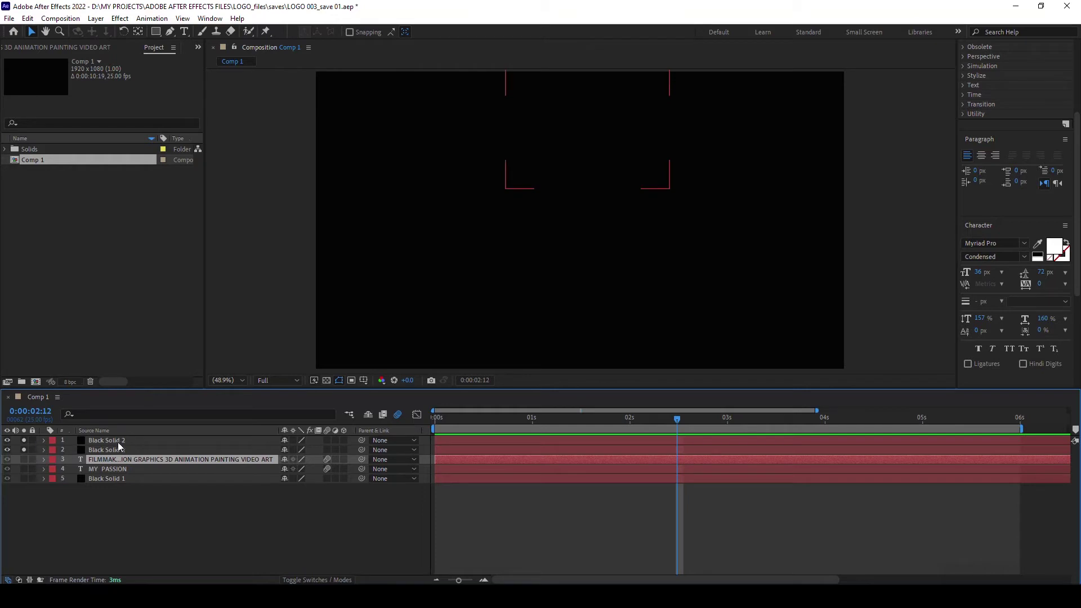
{"action": "left_click", "coordinate": [327, 380]}
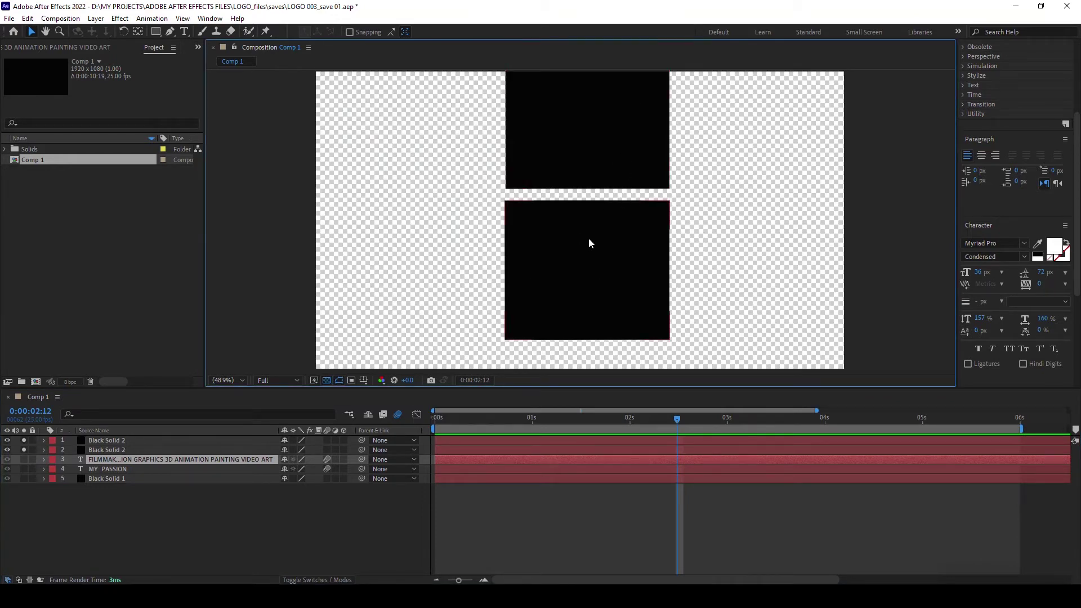
{"action": "left_click", "coordinate": [669, 418]}
{"action": "mouse_move", "coordinate": [656, 419]}
{"action": "left_mouse_down"}
{"action": "mouse_move", "coordinate": [965, 423]}
{"action": "mouse_move", "coordinate": [556, 420]}
{"action": "mouse_move", "coordinate": [783, 420]}
{"action": "left_mouse_up"}
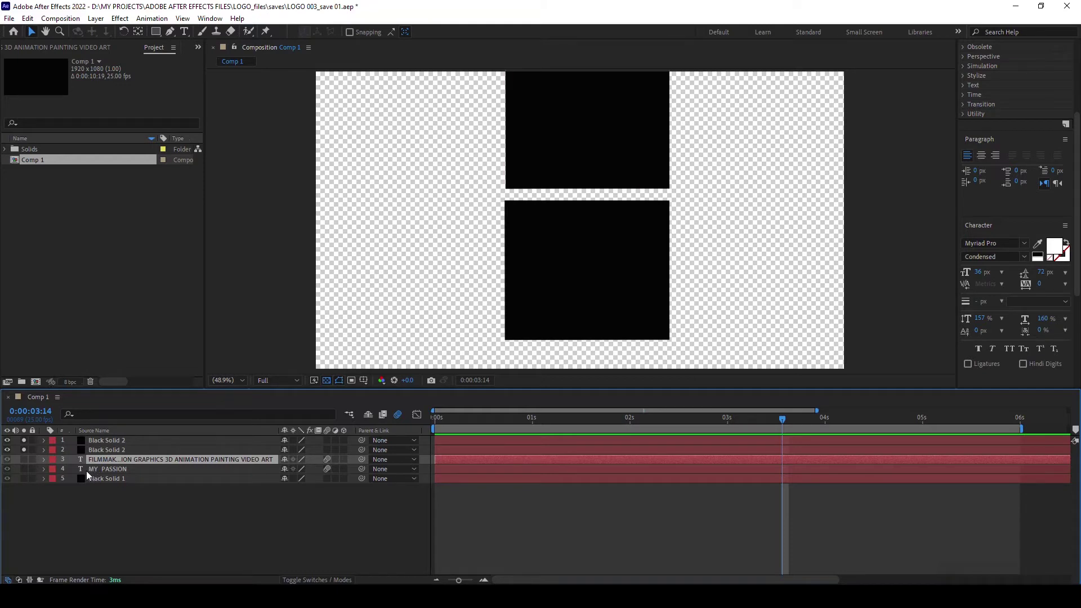
Add the word-list layer to the soloed solids on black and scrub to watch words pass.
{"action": "left_click", "coordinate": [24, 459]}
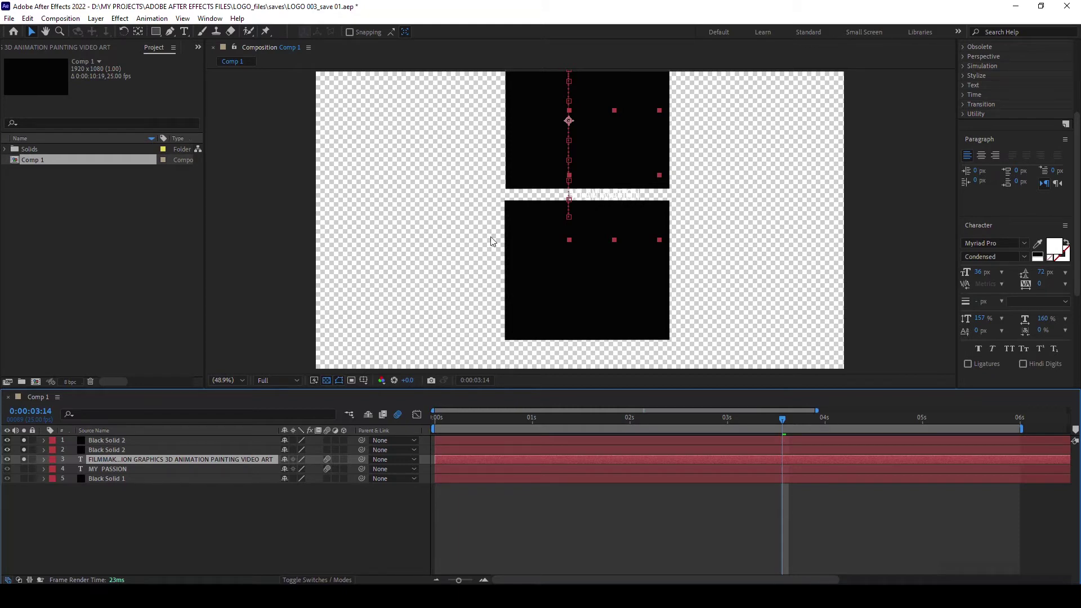
{"action": "left_click", "coordinate": [326, 380]}
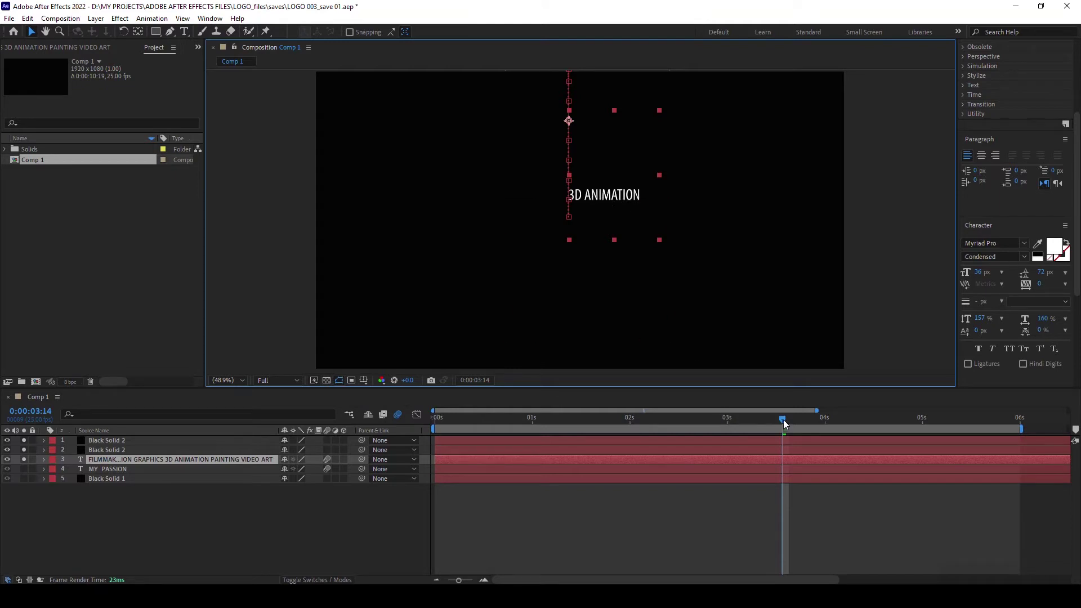
{"action": "mouse_move", "coordinate": [783, 422]}
{"action": "left_mouse_down"}
{"action": "mouse_move", "coordinate": [478, 418]}
{"action": "mouse_move", "coordinate": [820, 421]}
{"action": "left_mouse_up"}
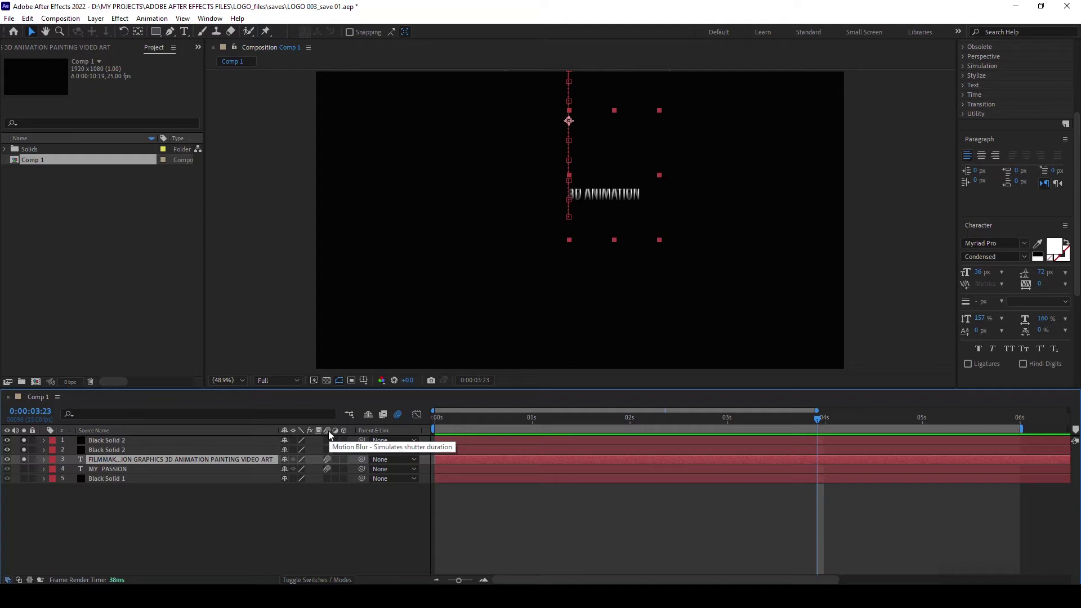
Enable motion blur on MY PASSION and the word list, scrubbing to check the streaks.
{"action": "left_click", "coordinate": [327, 469]}
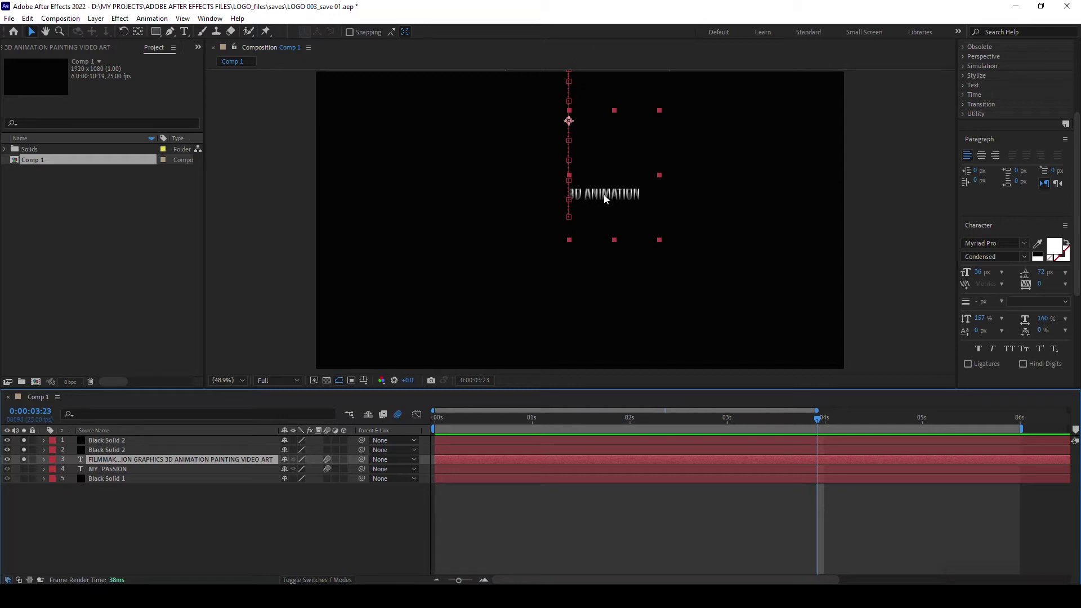
{"action": "left_click", "coordinate": [327, 467]}
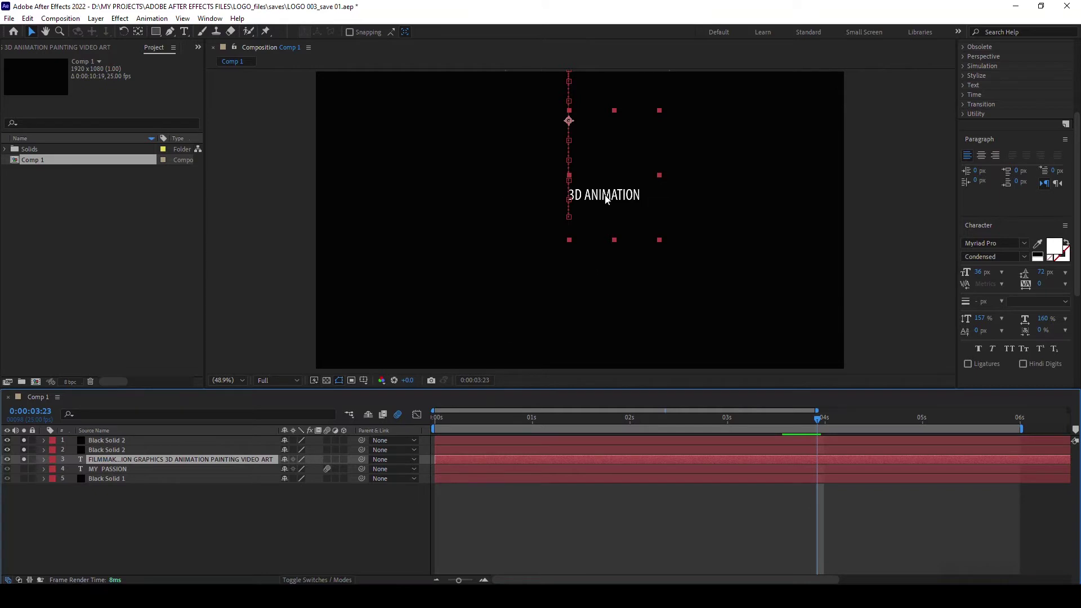
{"action": "mouse_move", "coordinate": [819, 420]}
{"action": "left_mouse_down"}
{"action": "mouse_move", "coordinate": [680, 418]}
{"action": "mouse_move", "coordinate": [786, 425]}
{"action": "mouse_move", "coordinate": [767, 420]}
{"action": "left_mouse_up"}
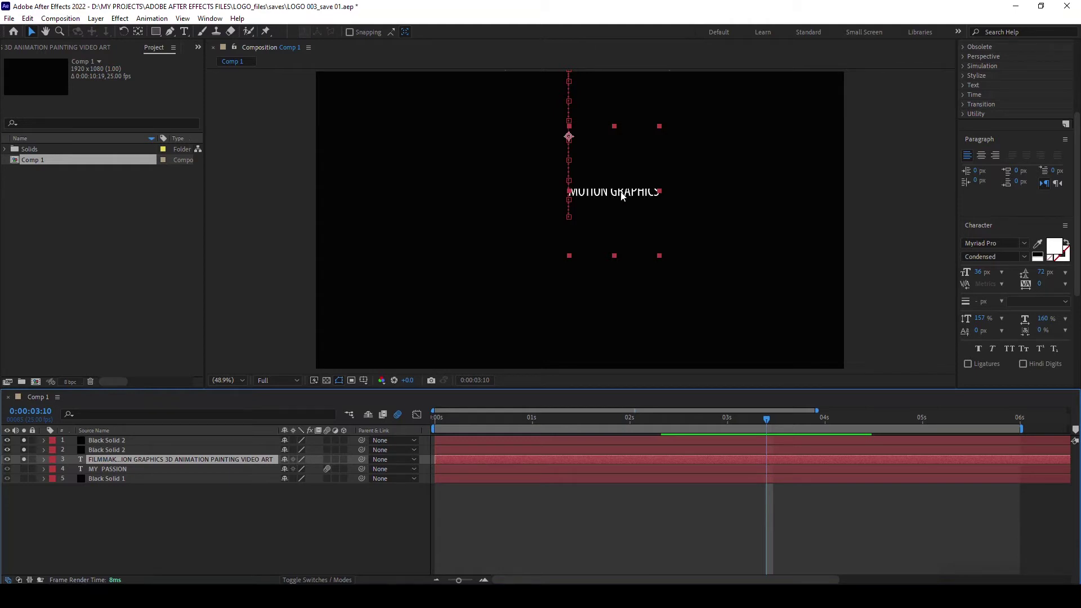
{"action": "left_click", "coordinate": [326, 459]}
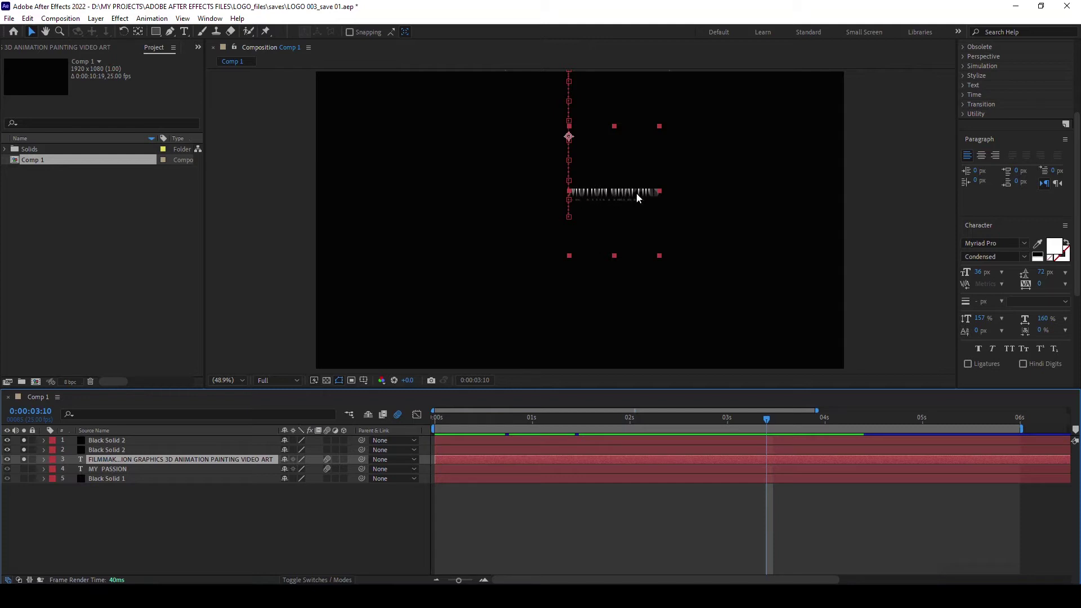
{"action": "mouse_move", "coordinate": [768, 419]}
{"action": "left_mouse_down"}
{"action": "mouse_move", "coordinate": [866, 420]}
{"action": "mouse_move", "coordinate": [617, 425]}
{"action": "left_mouse_up"}
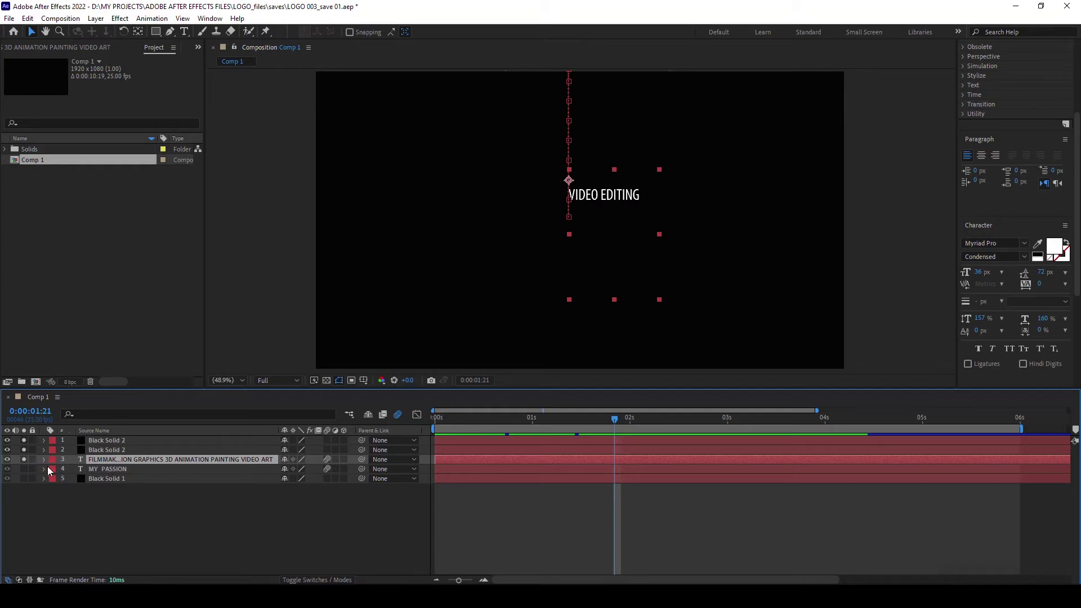
Turn off all three Solo switches and preview the composition from 0 through four seconds.
{"action": "left_click", "coordinate": [23, 458]}
{"action": "left_click", "coordinate": [22, 449]}
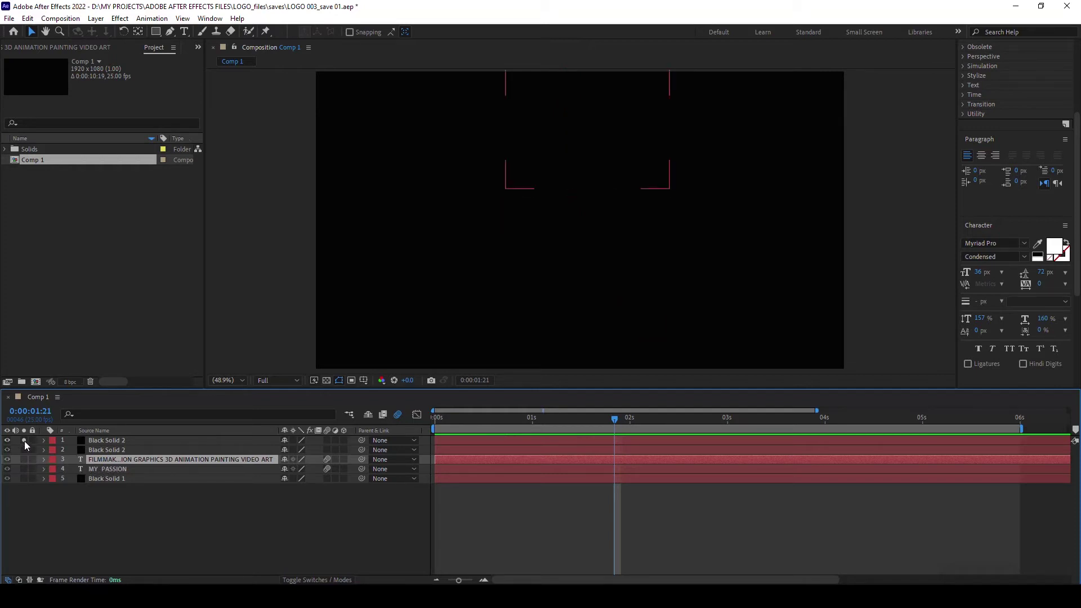
{"action": "left_click", "coordinate": [24, 441]}
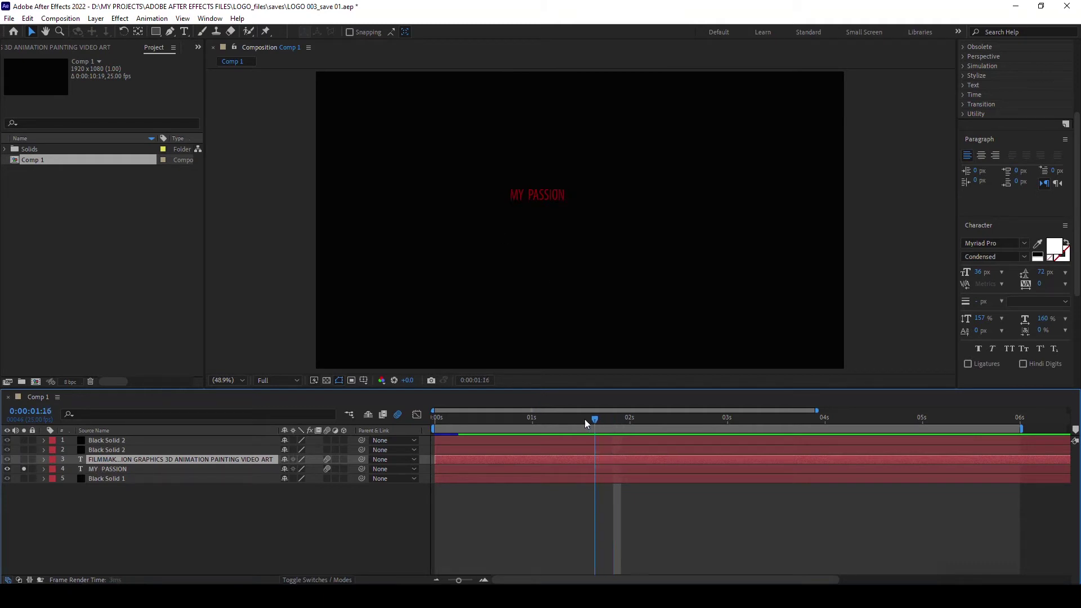
{"action": "left_click_drag", "start_coordinate": [615, 426], "coordinate": [425, 426]}
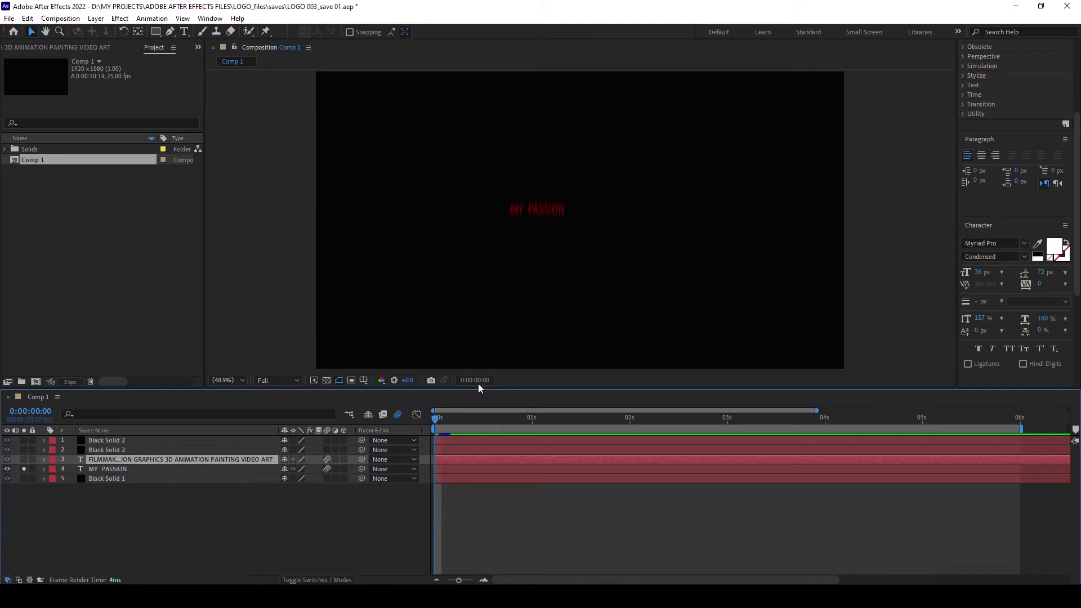
{"action": "left_click", "coordinate": [440, 418]}
{"action": "left_click_drag", "start_coordinate": [441, 422], "coordinate": [470, 419]}
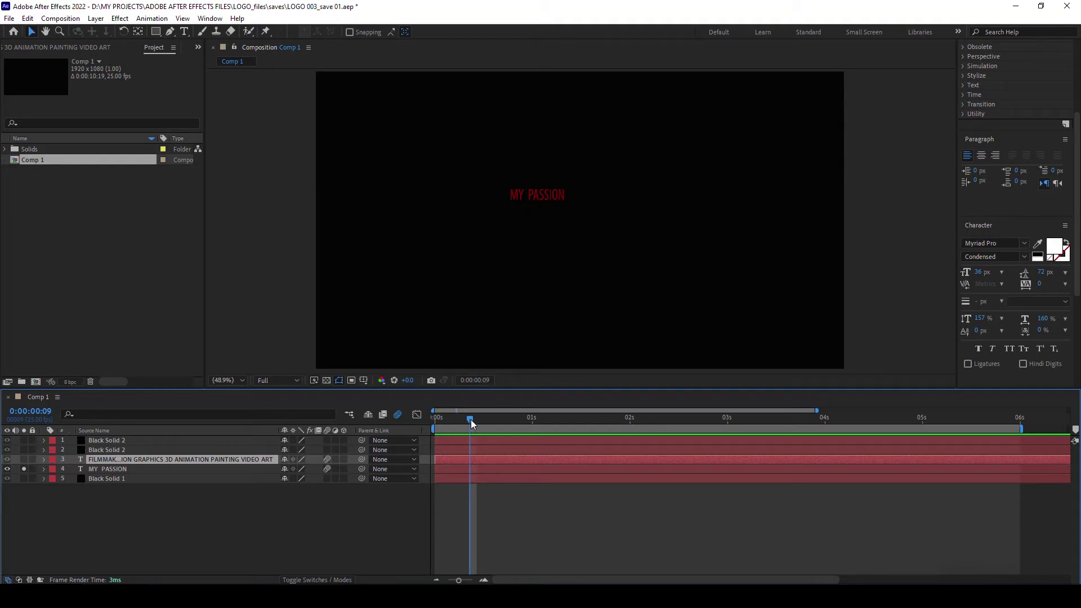
{"action": "left_click_drag", "start_coordinate": [467, 426], "coordinate": [971, 424]}
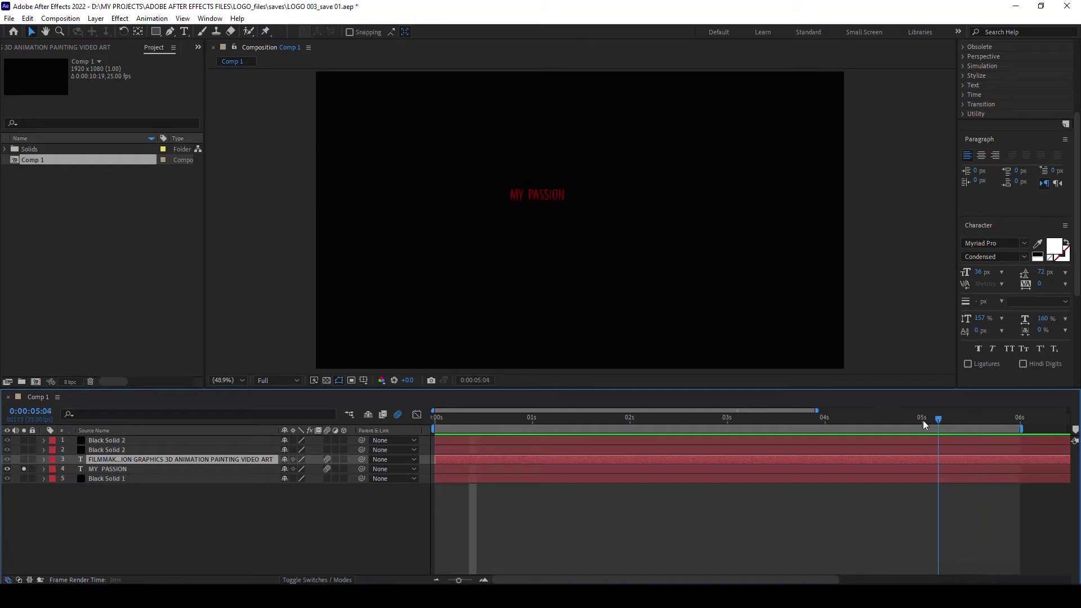
{"action": "left_click_drag", "start_coordinate": [971, 423], "coordinate": [435, 424]}
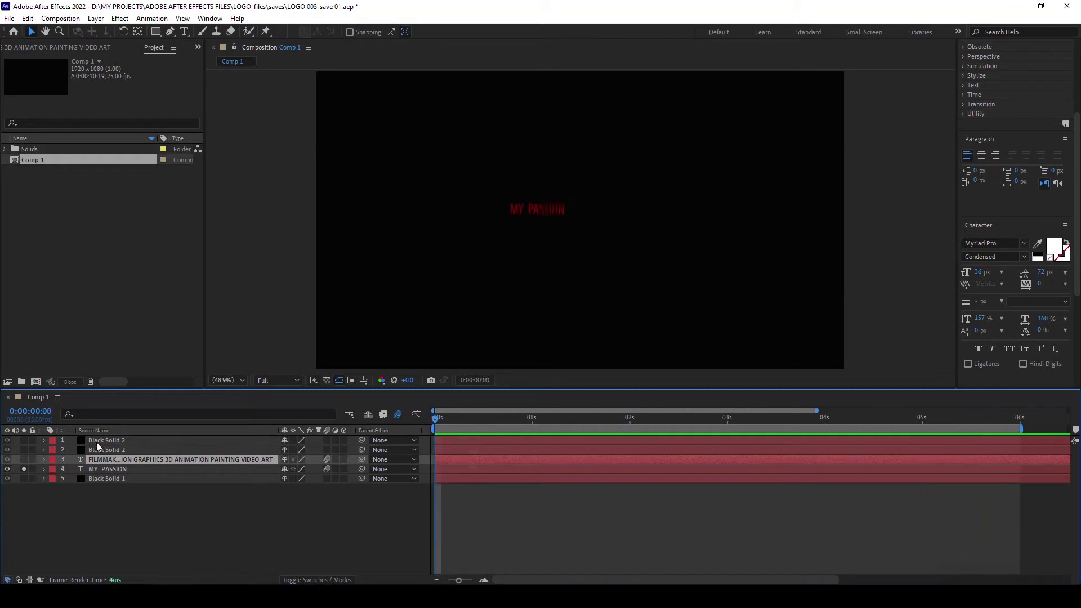
Re-solo both black solids and step a few frames into the animation.
{"action": "left_click", "coordinate": [24, 450]}
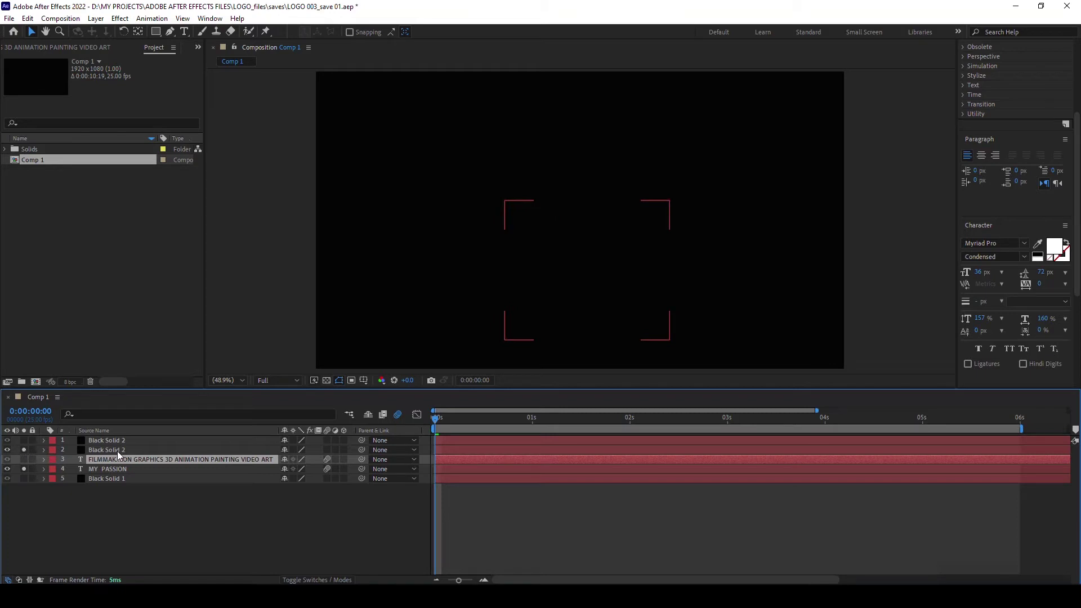
{"action": "left_click", "coordinate": [24, 441]}
{"action": "left_click", "coordinate": [24, 440]}
{"action": "mouse_move", "coordinate": [437, 419]}
{"action": "left_mouse_down"}
{"action": "mouse_move", "coordinate": [979, 422]}
{"action": "mouse_move", "coordinate": [427, 426]}
{"action": "left_mouse_up"}
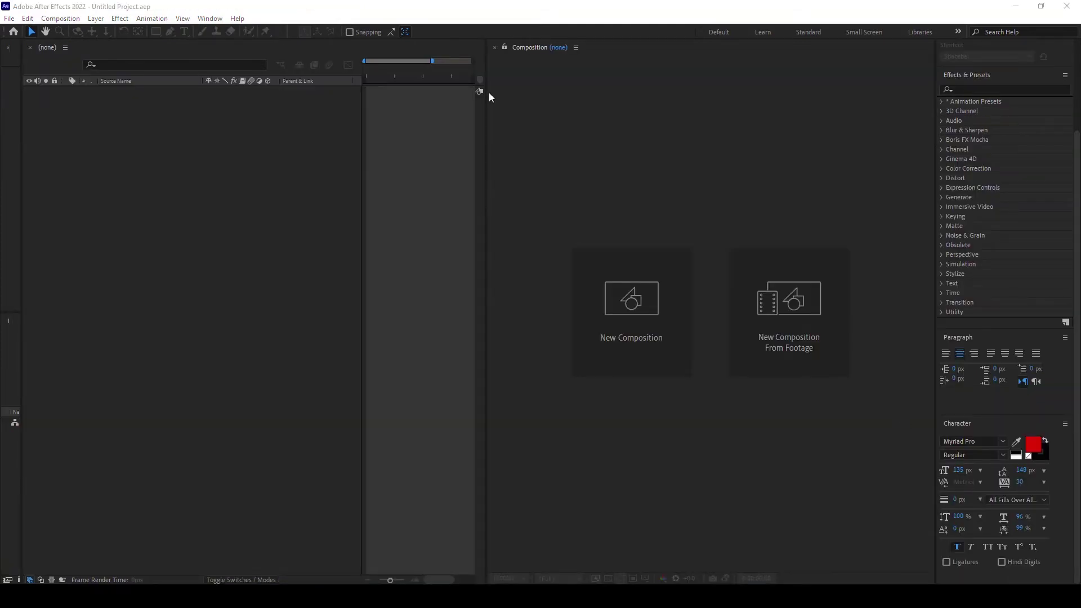
Rearrange the side panels to show the Project panel beside the timeline, then open the Composition menu.
{"action": "left_click_drag", "start_coordinate": [485, 106], "coordinate": [488, 107]}
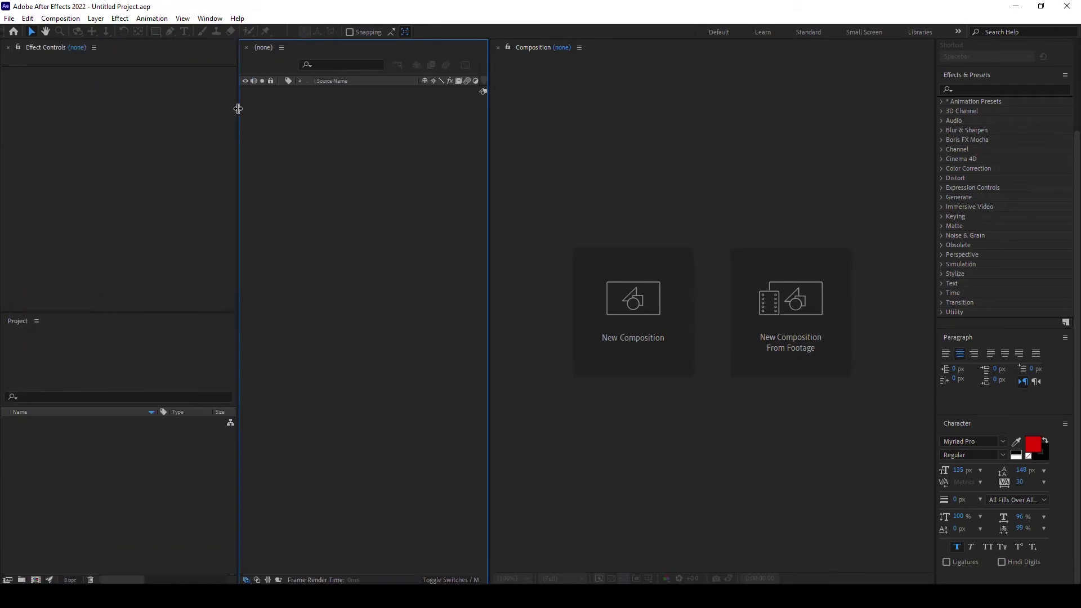
{"action": "left_click_drag", "start_coordinate": [23, 106], "coordinate": [206, 106]}
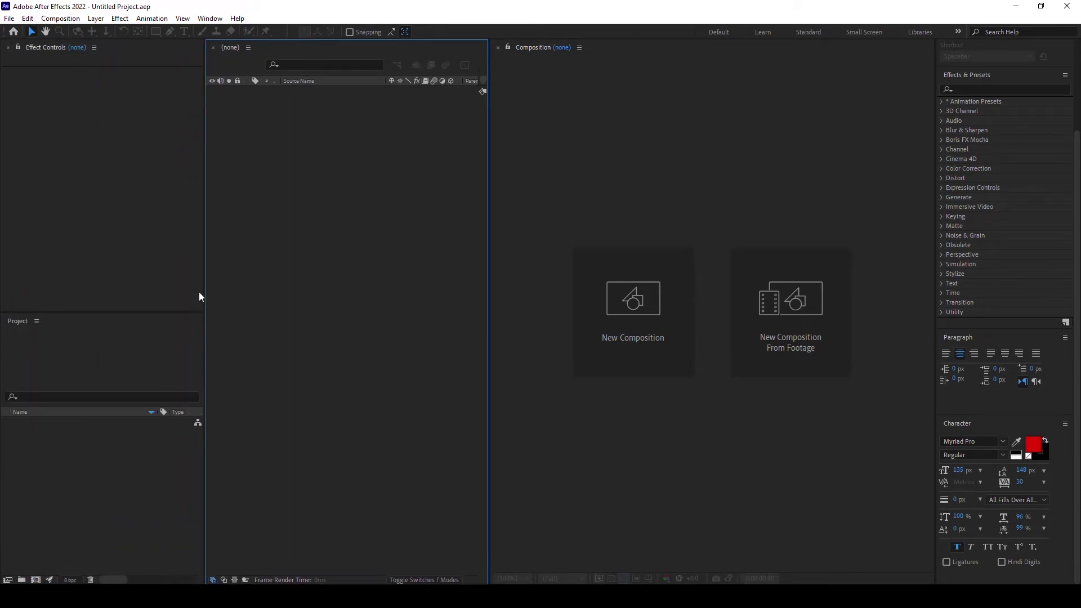
{"action": "left_click_drag", "start_coordinate": [204, 288], "coordinate": [6, 291]}
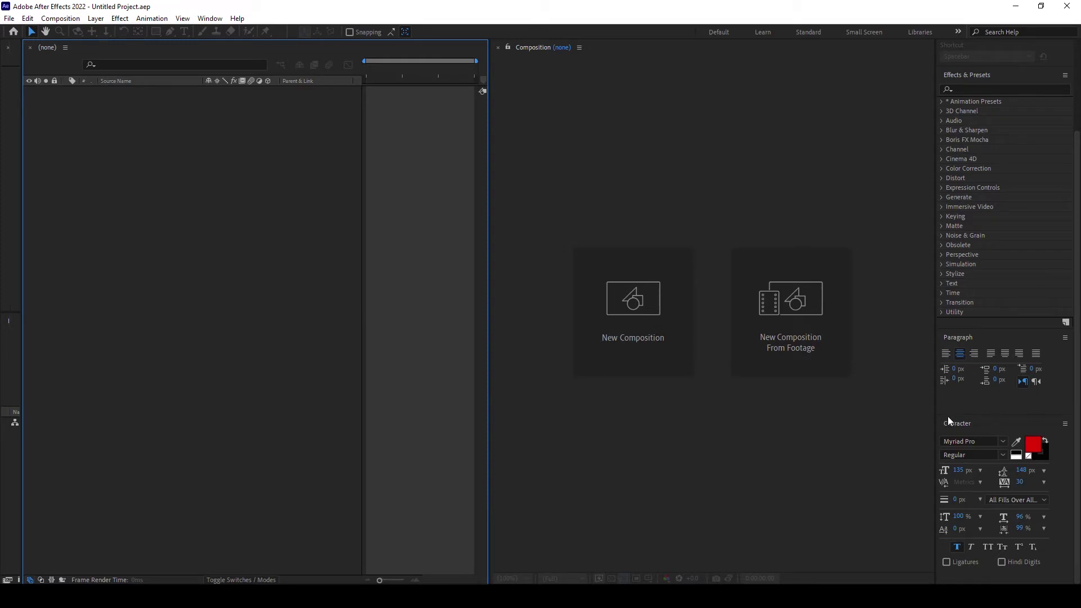
{"action": "left_click_drag", "start_coordinate": [935, 406], "coordinate": [1068, 406]}
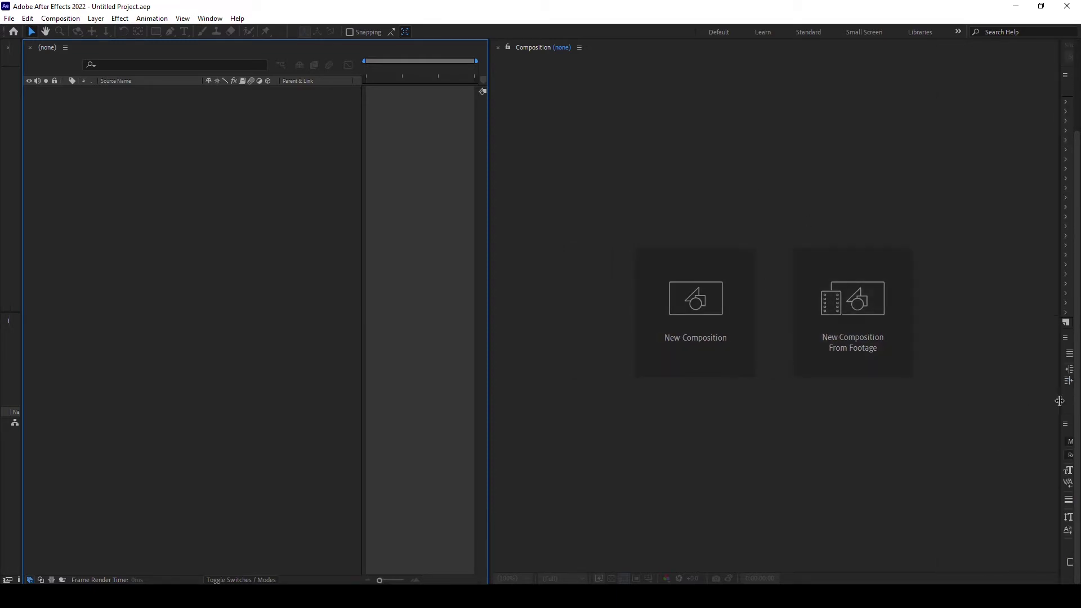
{"action": "left_click_drag", "start_coordinate": [1060, 401], "coordinate": [940, 407]}
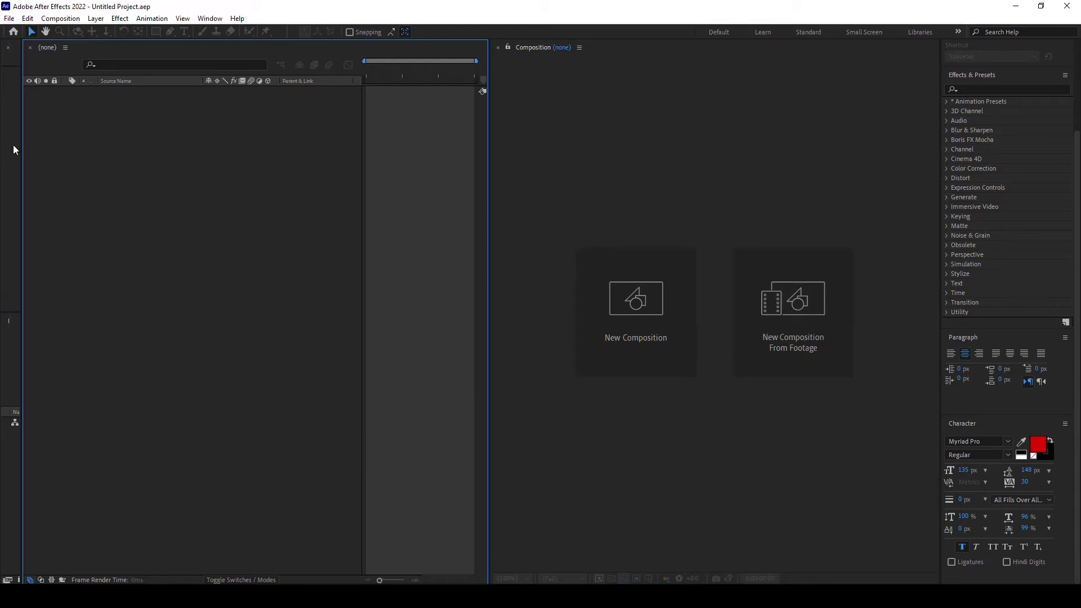
{"action": "mouse_move", "coordinate": [23, 145]}
{"action": "left_mouse_down"}
{"action": "mouse_move", "coordinate": [107, 146]}
{"action": "mouse_move", "coordinate": [96, 129]}
{"action": "left_mouse_up"}
{"action": "left_click", "coordinate": [60, 18]}
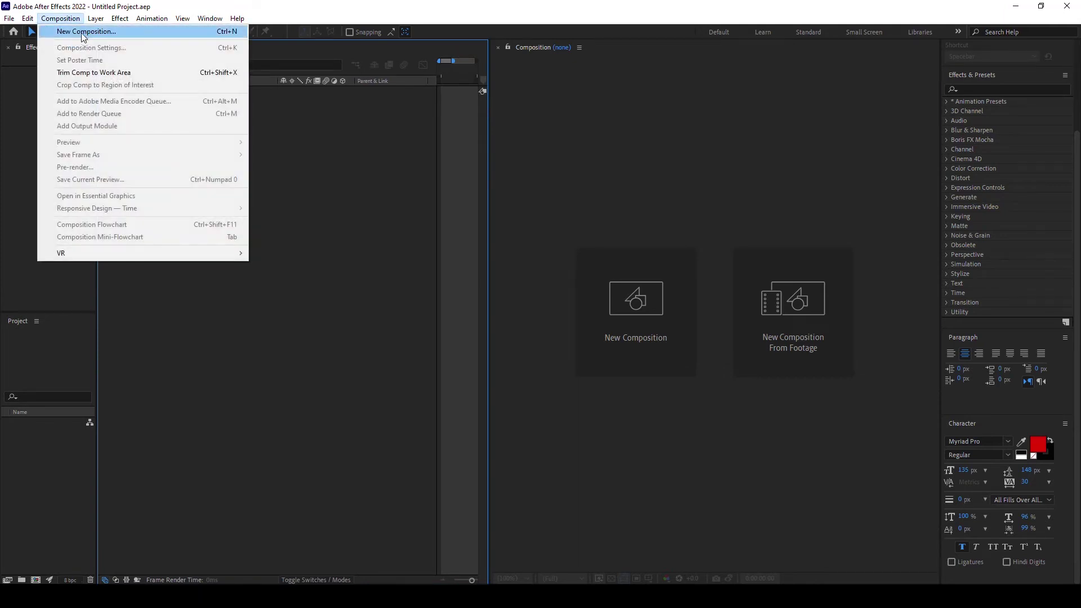
Create a new HDTV 1080 25 composition with a 0:00:05:00 duration.
{"action": "left_click", "coordinate": [82, 33]}
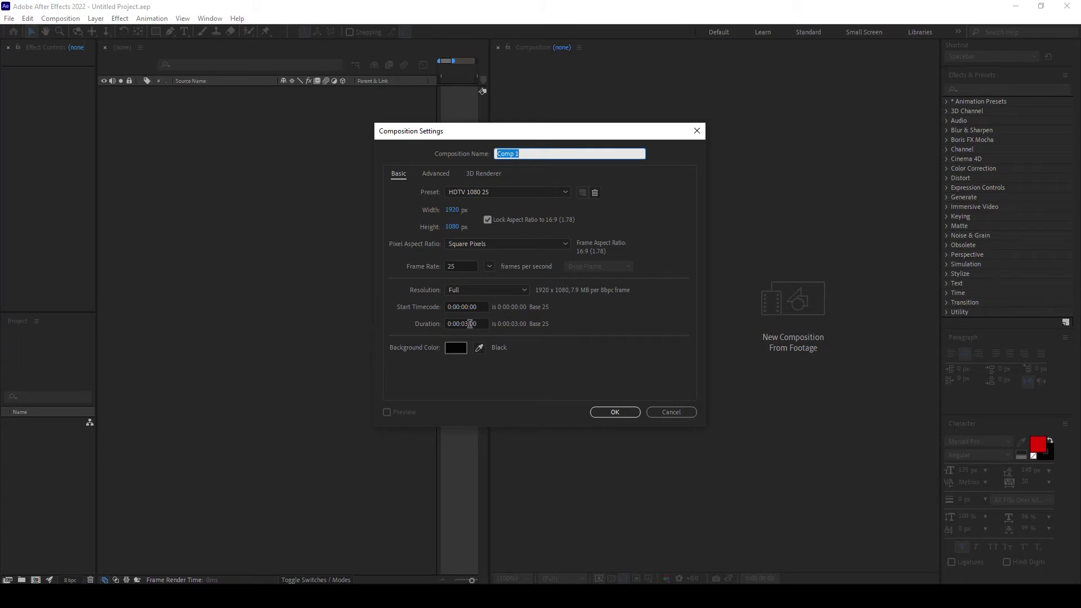
{"action": "left_click", "coordinate": [470, 324]}
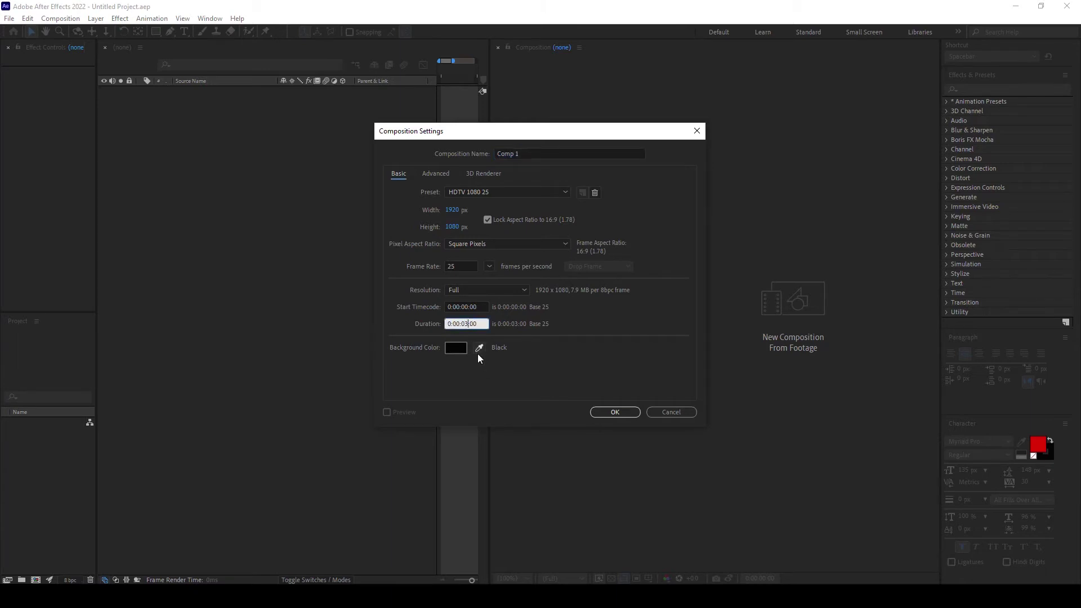
{"action": "type", "text": "05"}
{"action": "left_click", "coordinate": [613, 413]}
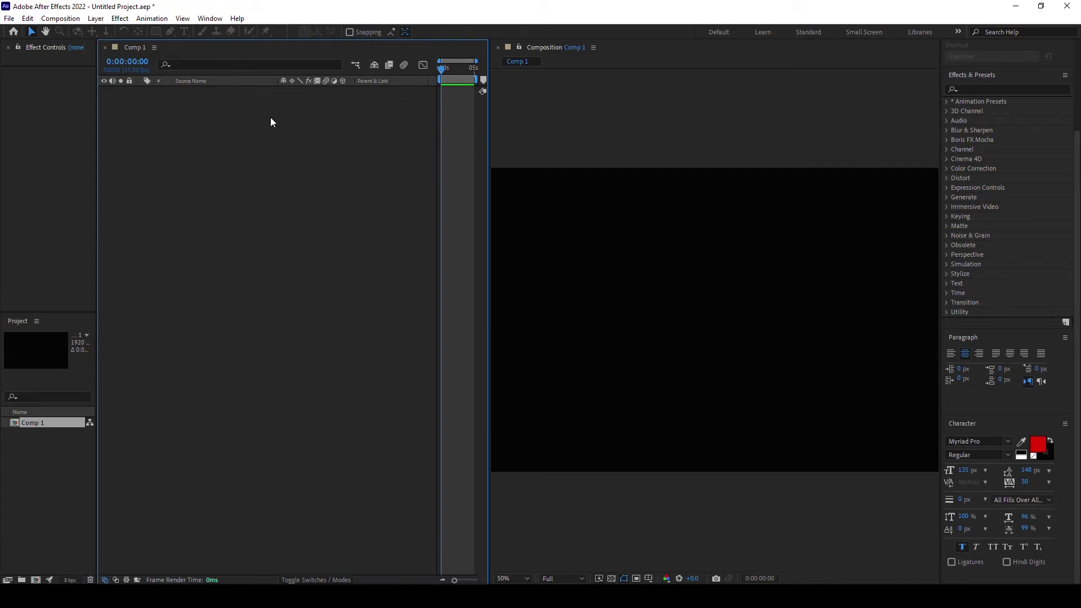
Add a text layer reading 'My passion' near the frame centre.
{"action": "left_click", "coordinate": [184, 32]}
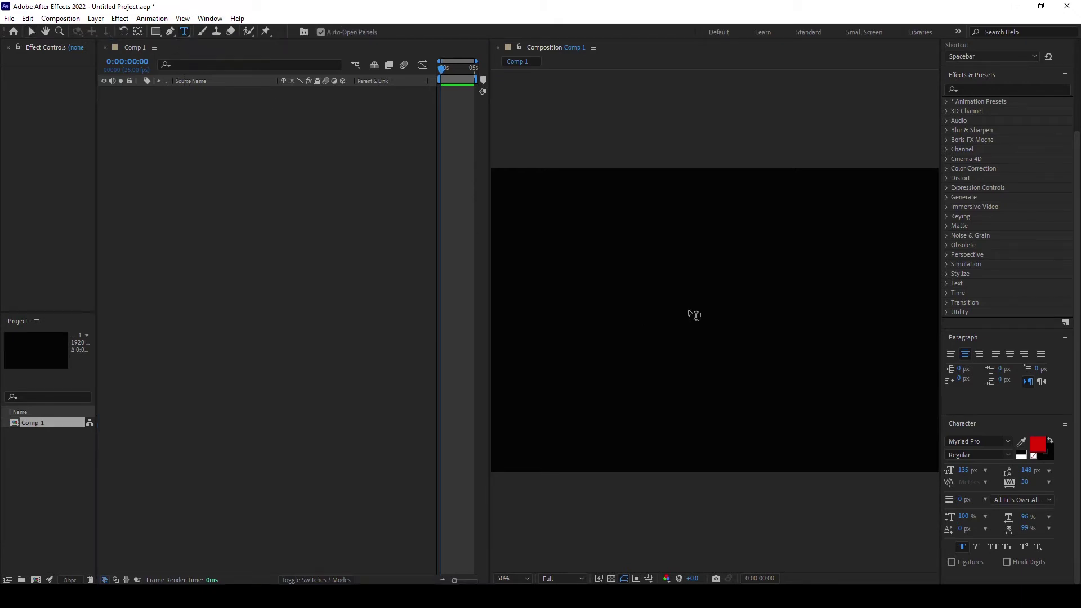
{"action": "left_click", "coordinate": [668, 316]}
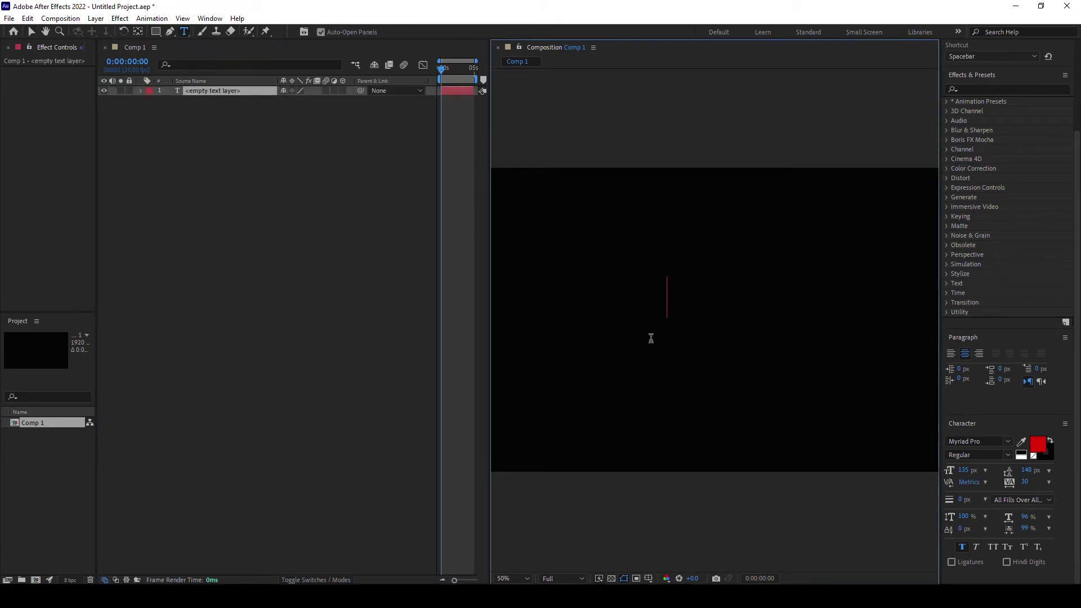
{"action": "type", "text": "M"}
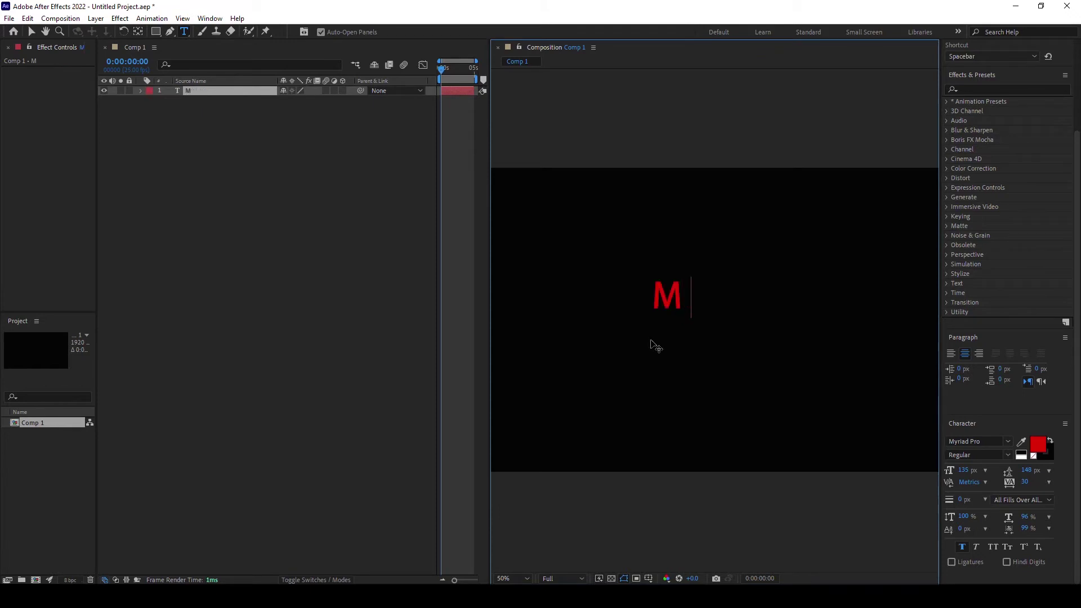
{"action": "type", "text": "u"}
{"action": "key", "text": "BackSpace"}
{"action": "key", "text": "BackSpace"}
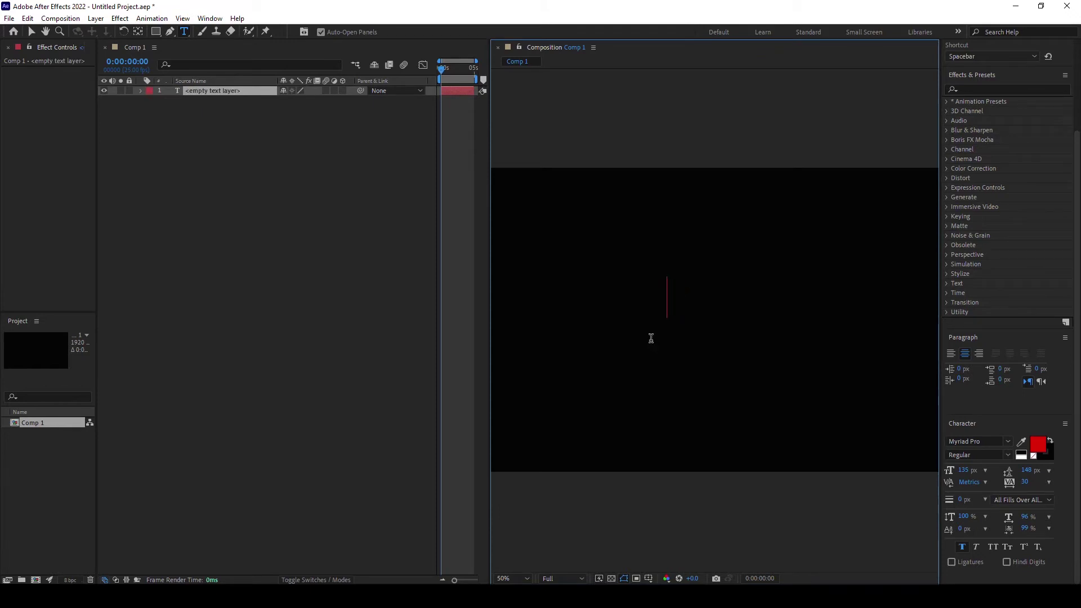
{"action": "type", "text": "My "}
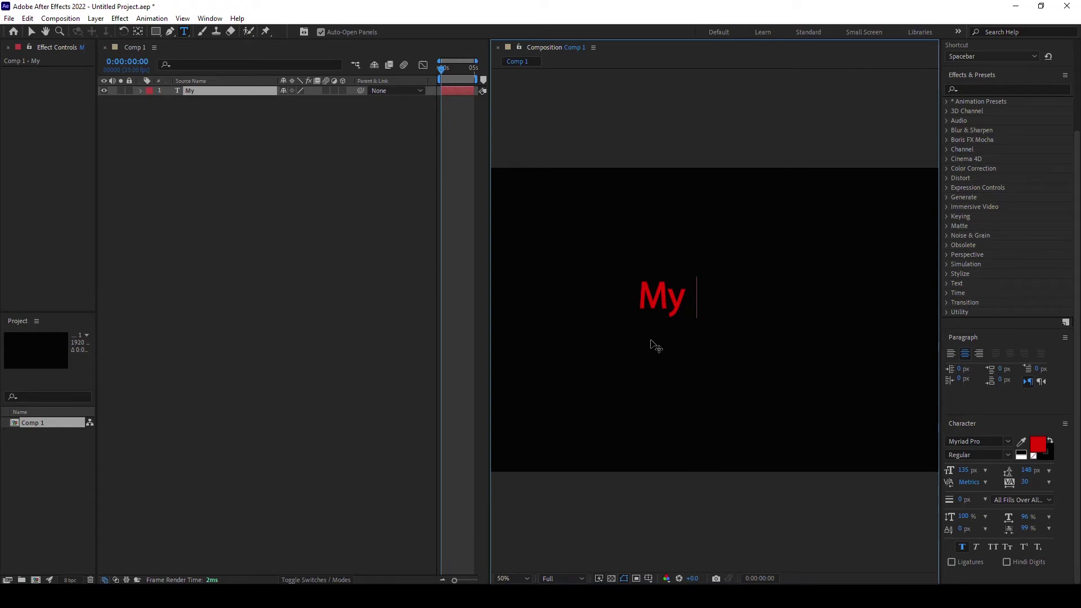
{"action": "type", "text": "passion"}
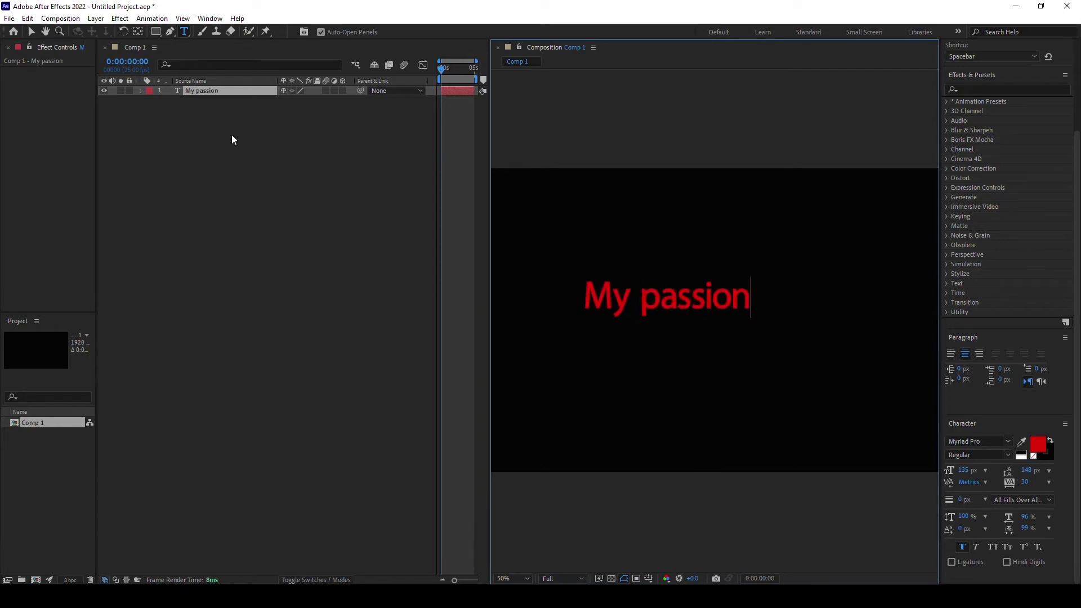
{"action": "left_click", "coordinate": [268, 215]}
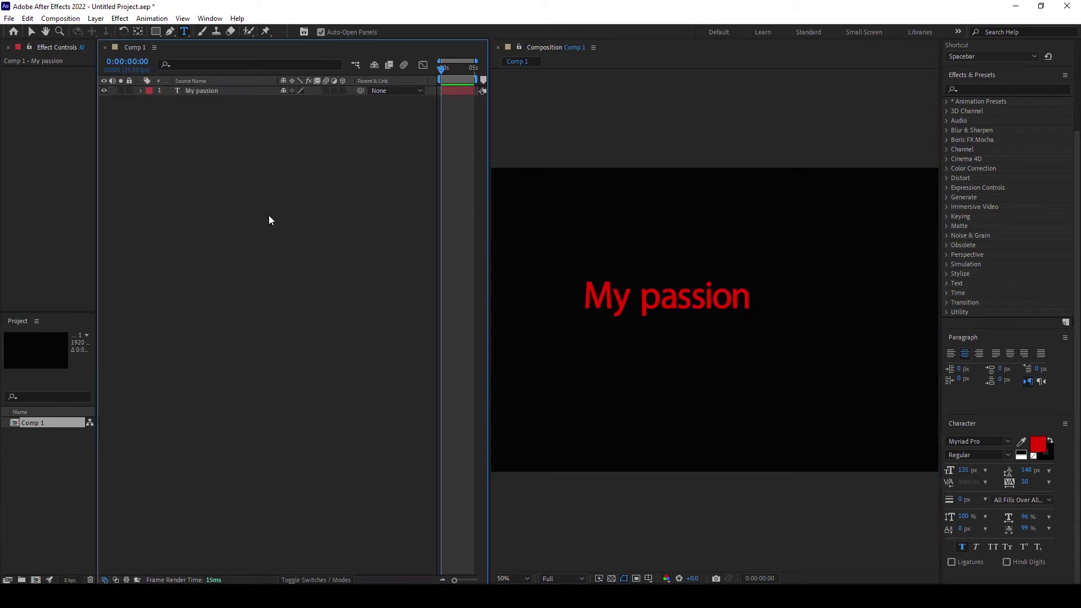
Start a second text layer to the right and type 'Filmaking', fixing the typos.
{"action": "left_click", "coordinate": [817, 300]}
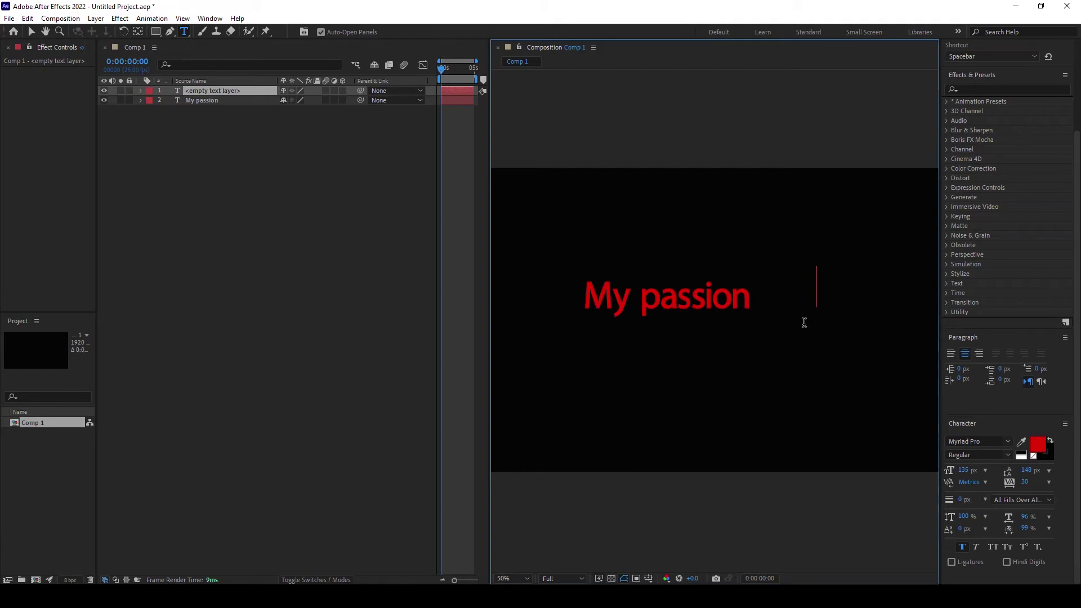
{"action": "type", "text": "fi"}
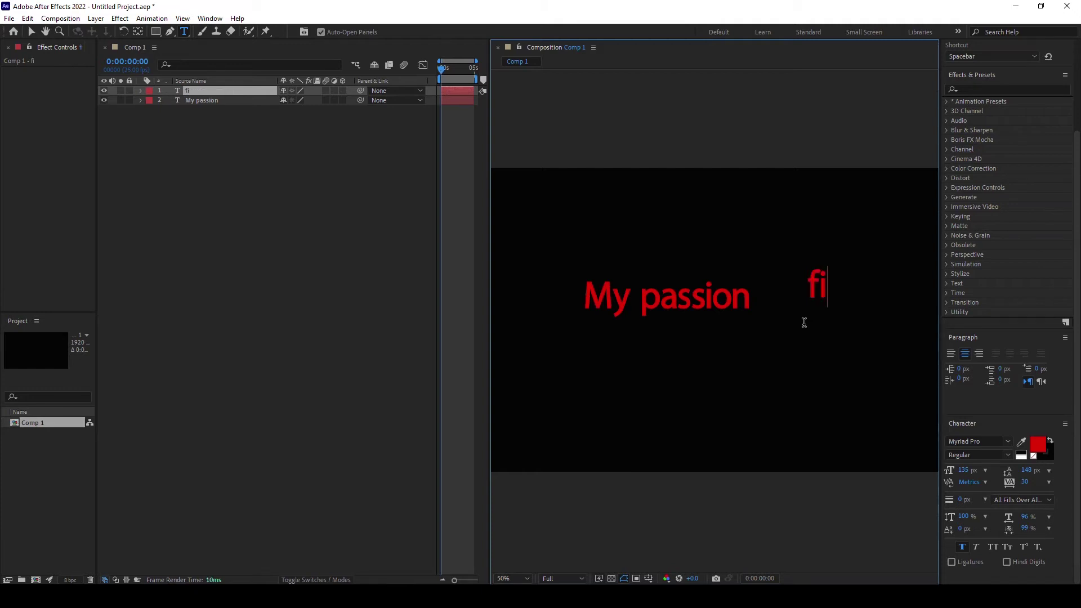
{"action": "key", "text": "BackSpace"}
{"action": "key", "text": "BackSpace"}
{"action": "type", "text": "Fim"}
{"action": "type", "text": "alinh"}
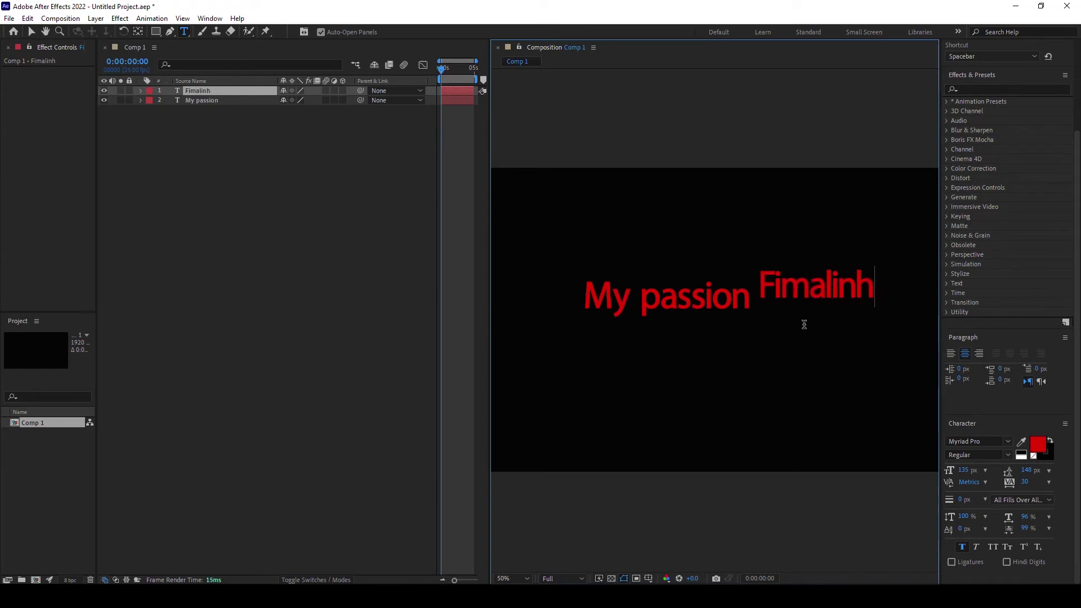
{"action": "key", "text": "BackSpace"}
{"action": "type", "text": "g"}
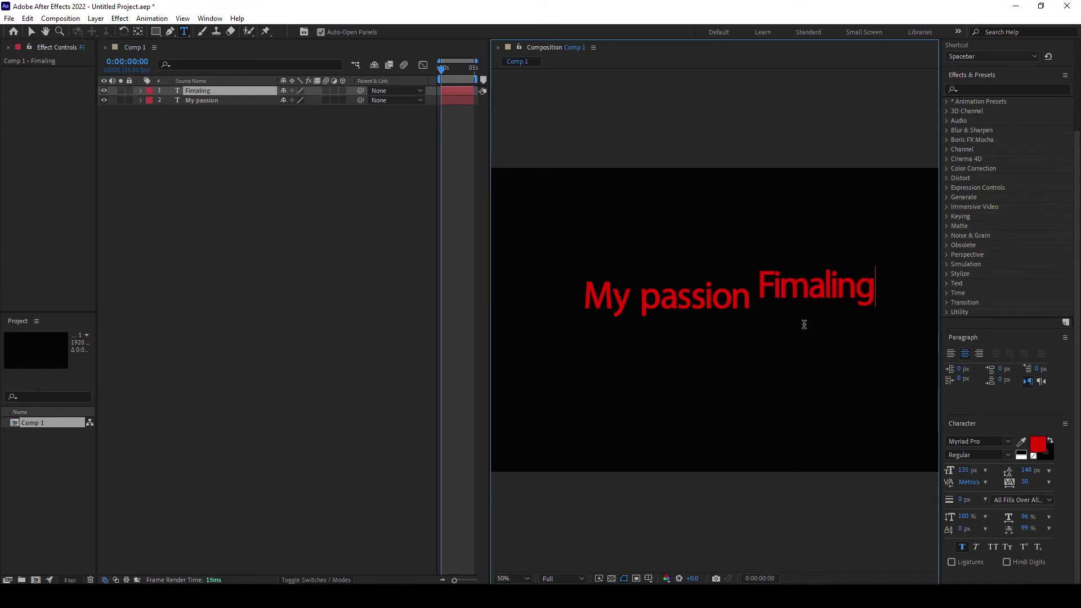
{"action": "left_click", "coordinate": [783, 291]}
{"action": "type", "text": "l"}
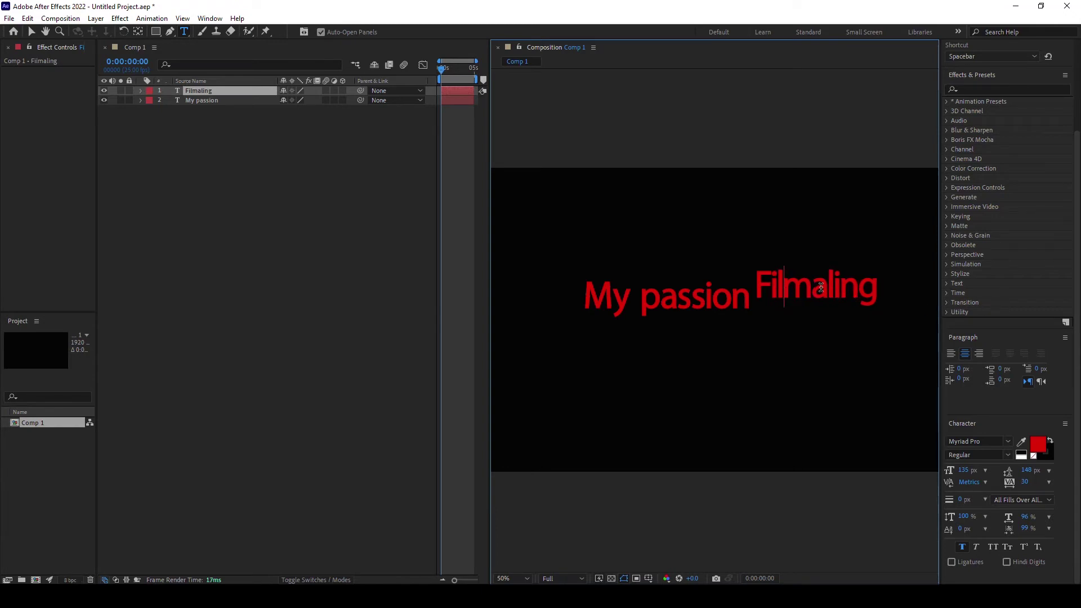
{"action": "left_click", "coordinate": [834, 287]}
{"action": "key", "text": "BackSpace"}
{"action": "type", "text": "k"}
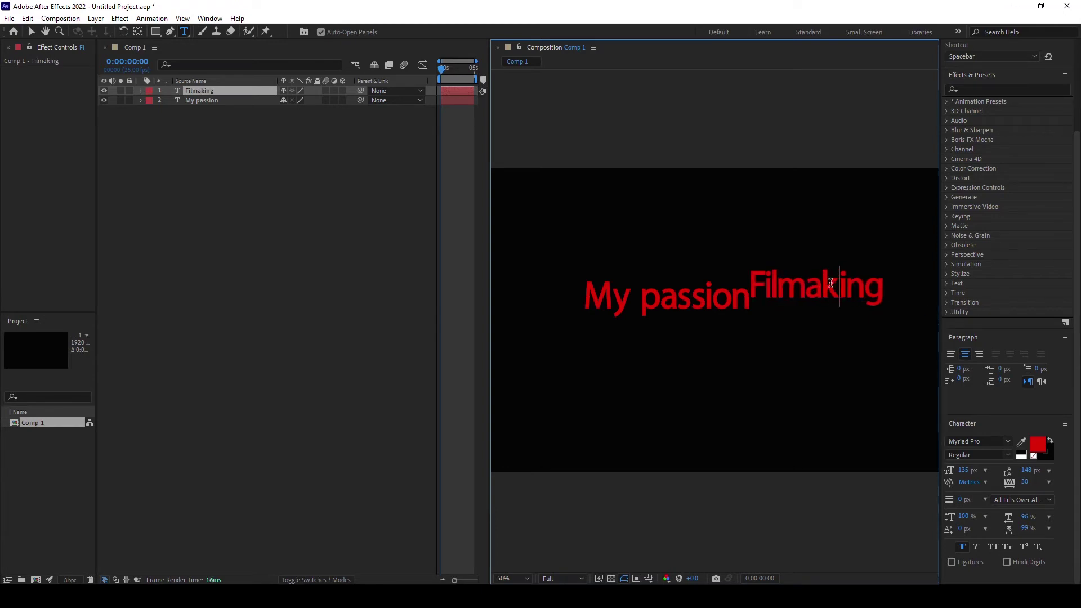
{"action": "left_click", "coordinate": [882, 291]}
Add 'Painting' and 'Photography' as the second and third lines of the list.
{"action": "key", "text": "Return"}
{"action": "type", "text": "Art"}
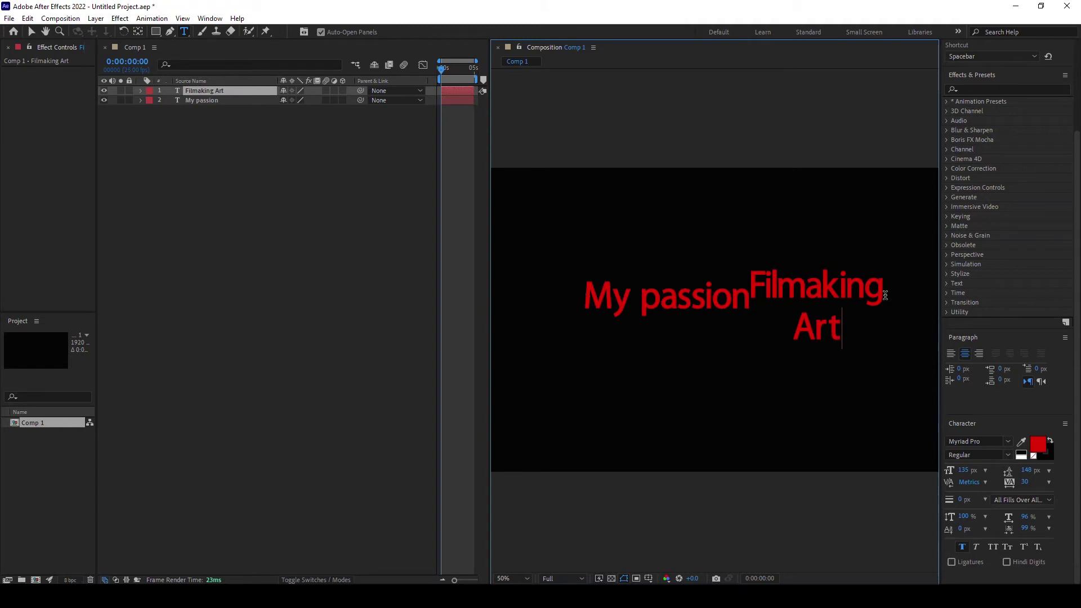
{"action": "key", "text": "BackSpace"}
{"action": "key", "text": "BackSpace"}
{"action": "key", "text": "BackSpace"}
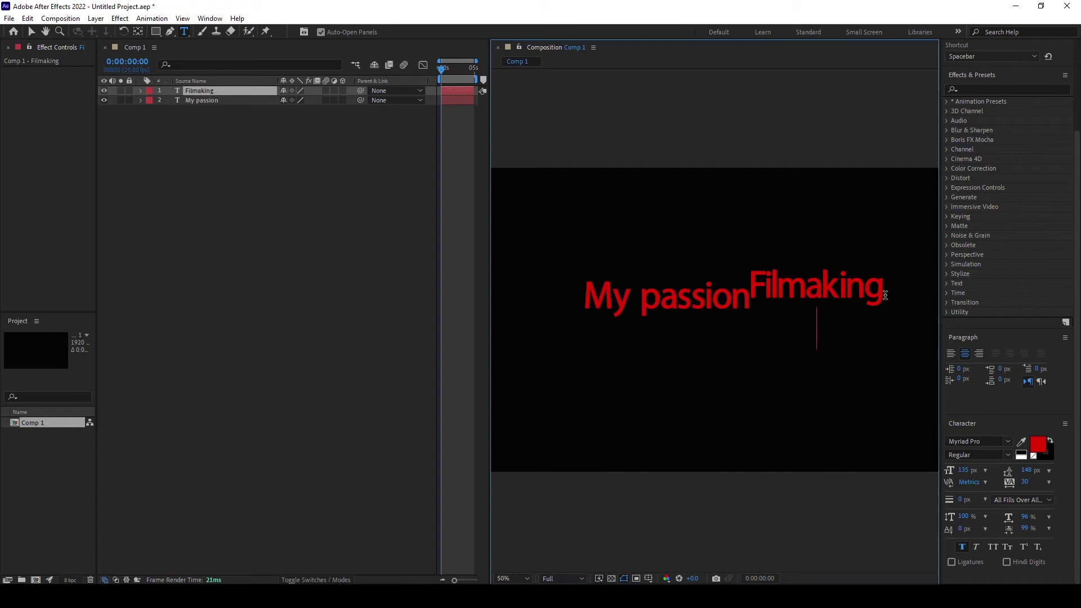
{"action": "type", "text": "Painti"}
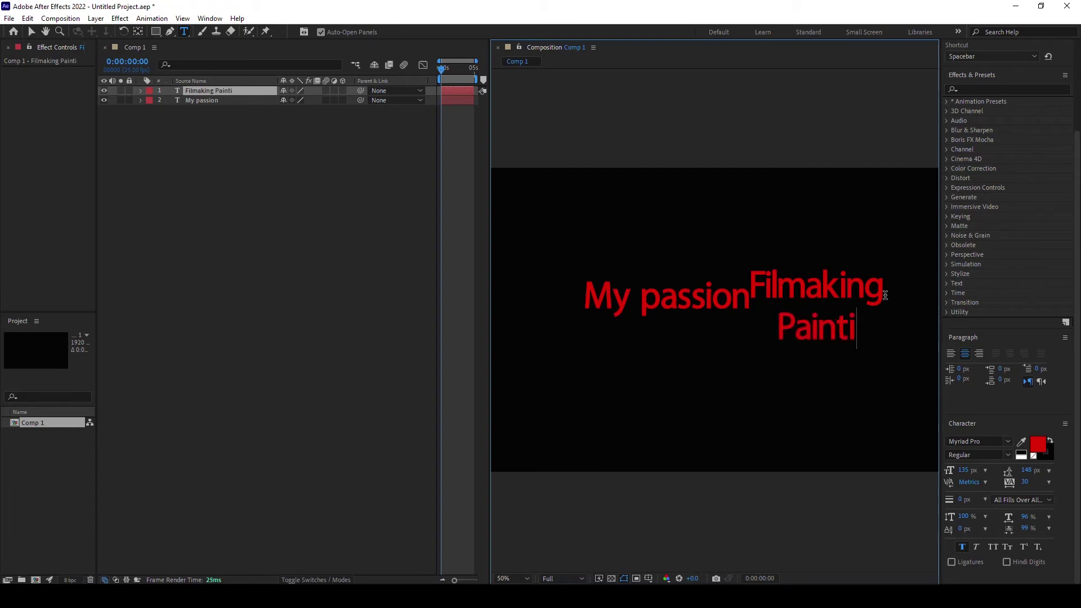
{"action": "type", "text": "ng"}
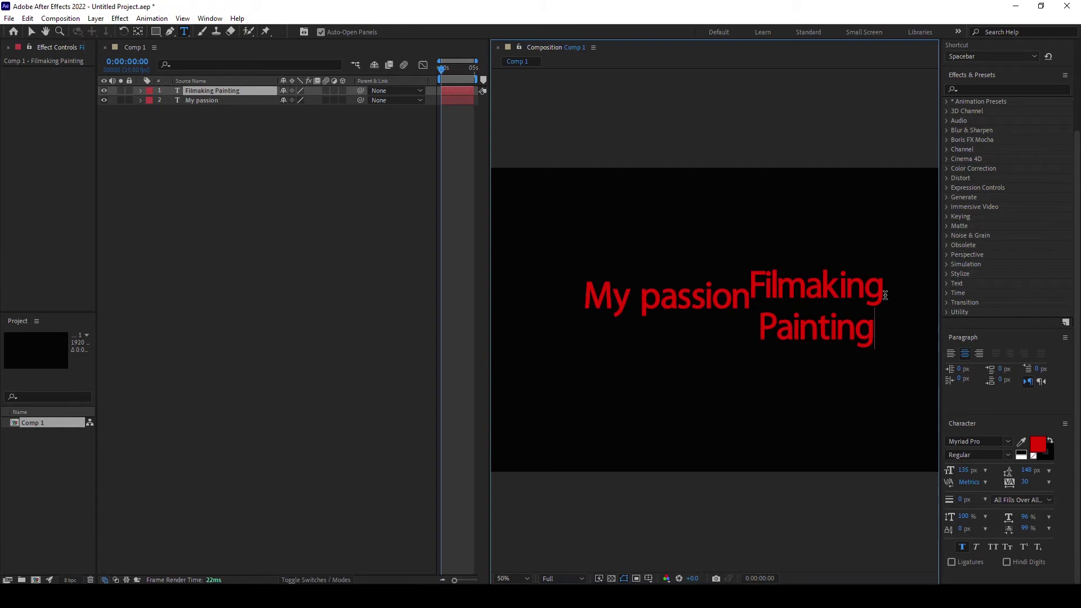
{"action": "key", "text": "Return"}
{"action": "type", "text": "P"}
{"action": "type", "text": "hotogra"}
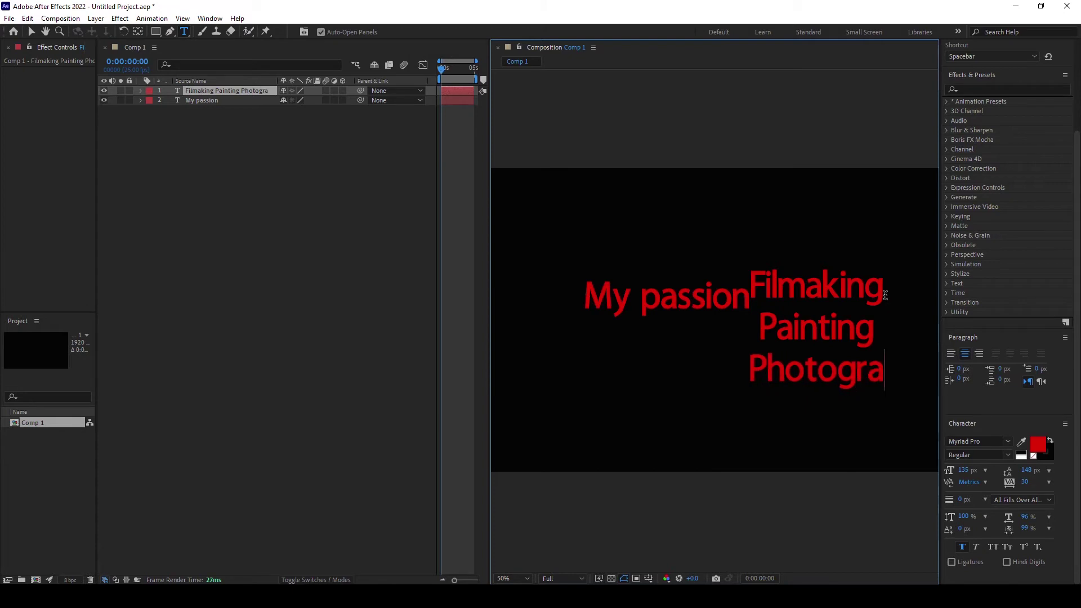
{"action": "type", "text": "phy"}
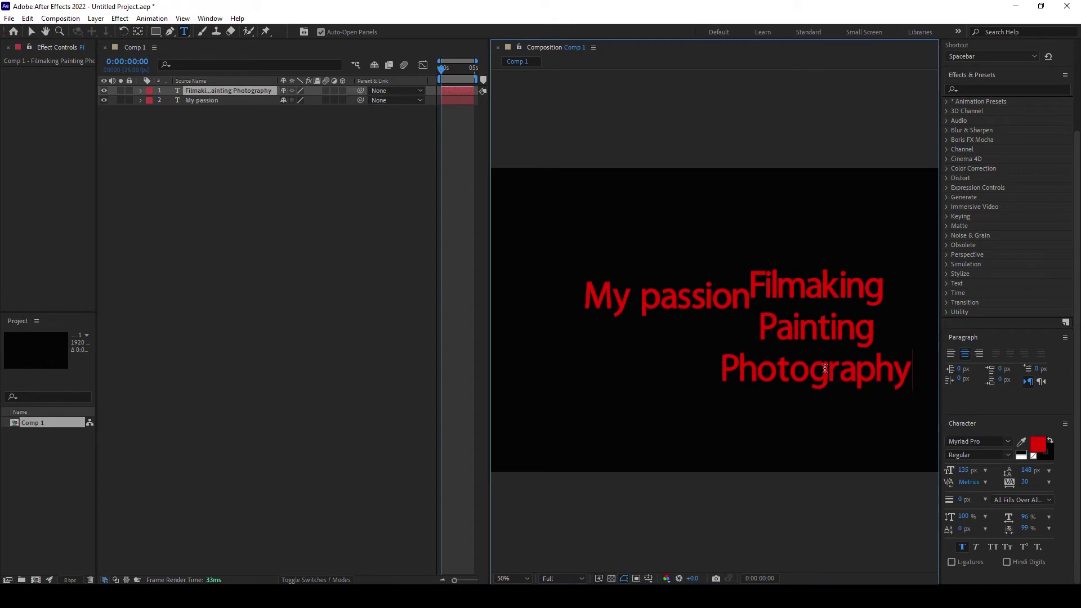
Recolour the My passion text to purple 6460B2 using the Fill Color picker.
{"action": "left_click", "coordinate": [208, 91]}
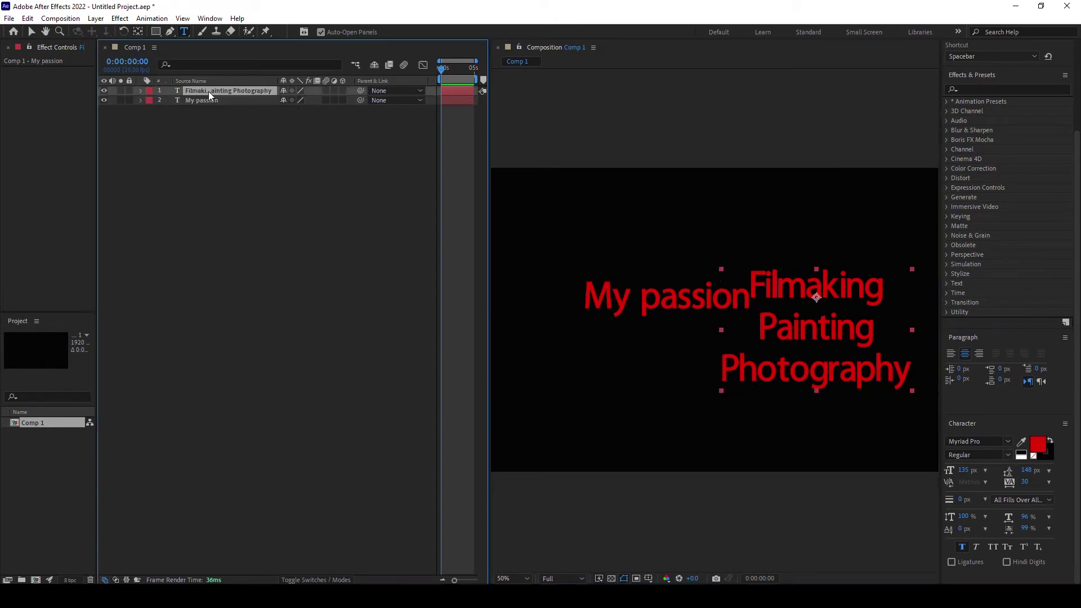
{"action": "left_click", "coordinate": [210, 100]}
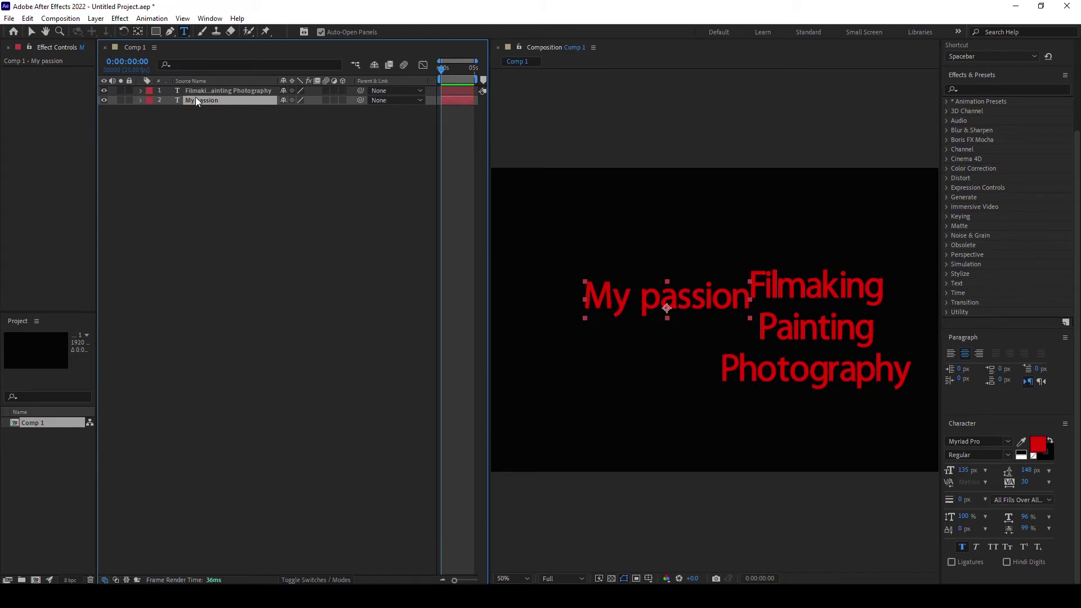
{"action": "left_click", "coordinate": [1043, 448]}
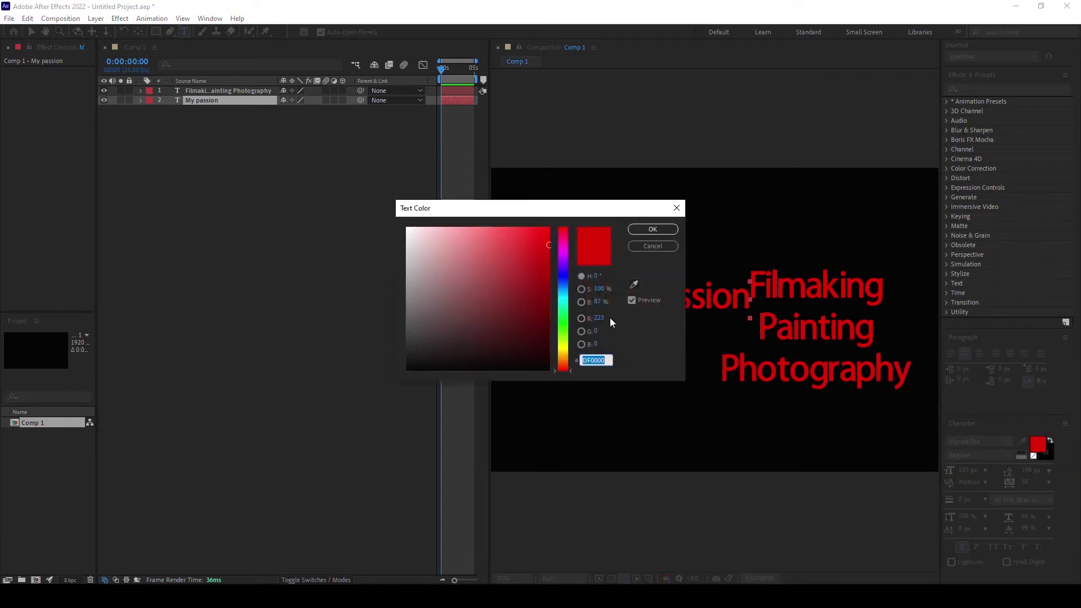
{"action": "left_click_drag", "start_coordinate": [482, 262], "coordinate": [476, 285]}
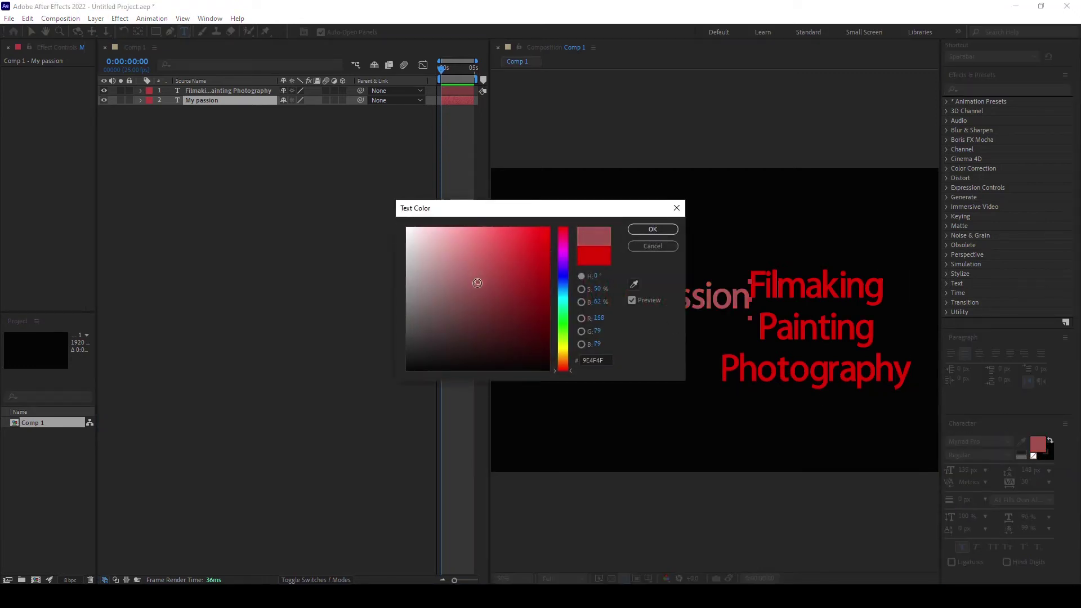
{"action": "left_click", "coordinate": [565, 274]}
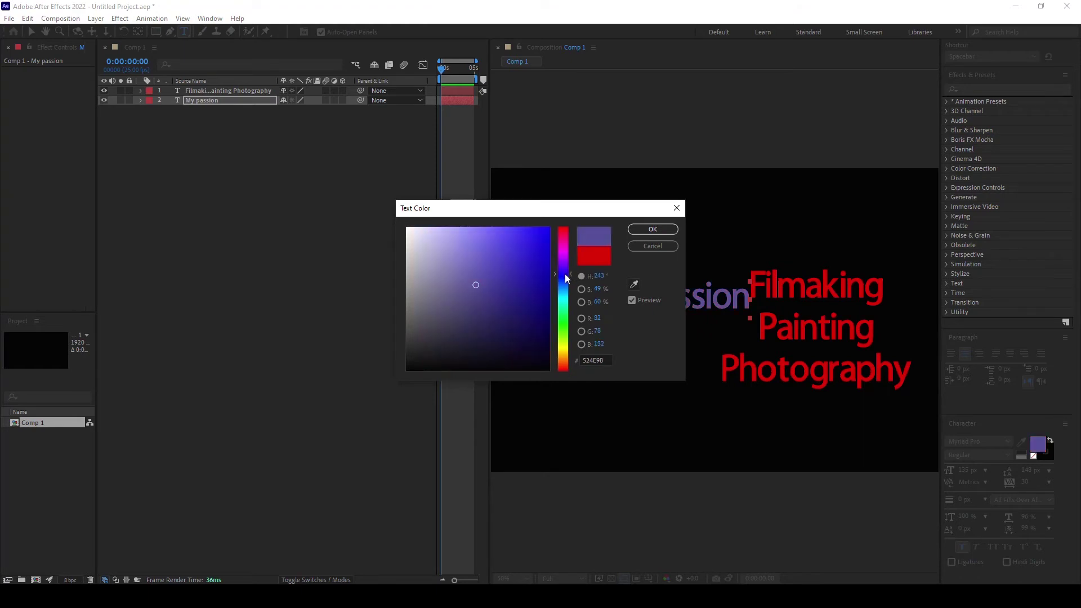
{"action": "left_click_drag", "start_coordinate": [479, 283], "coordinate": [473, 270]}
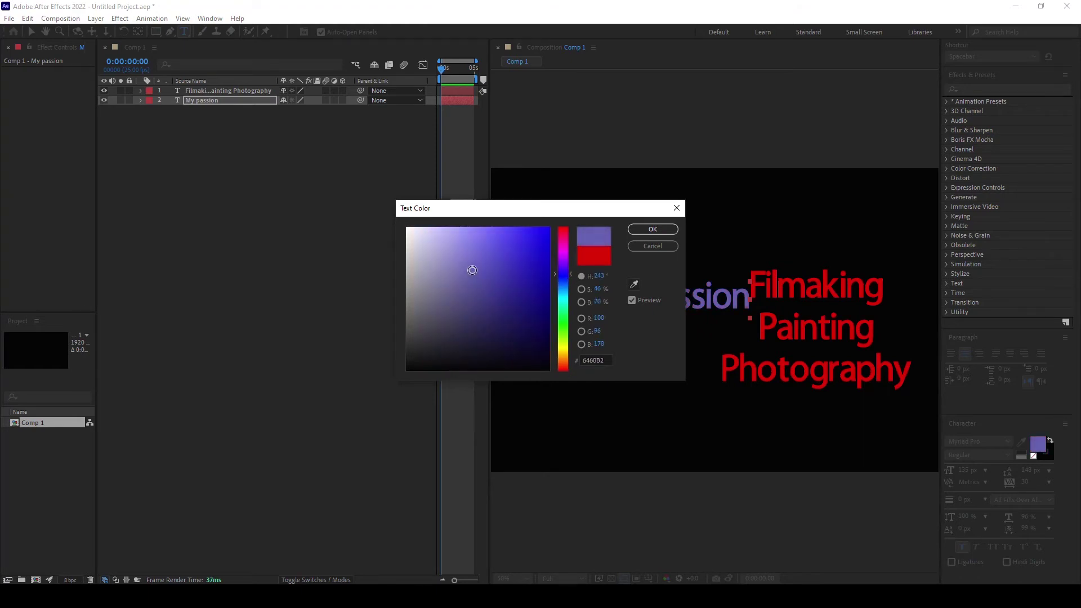
{"action": "left_click", "coordinate": [652, 229]}
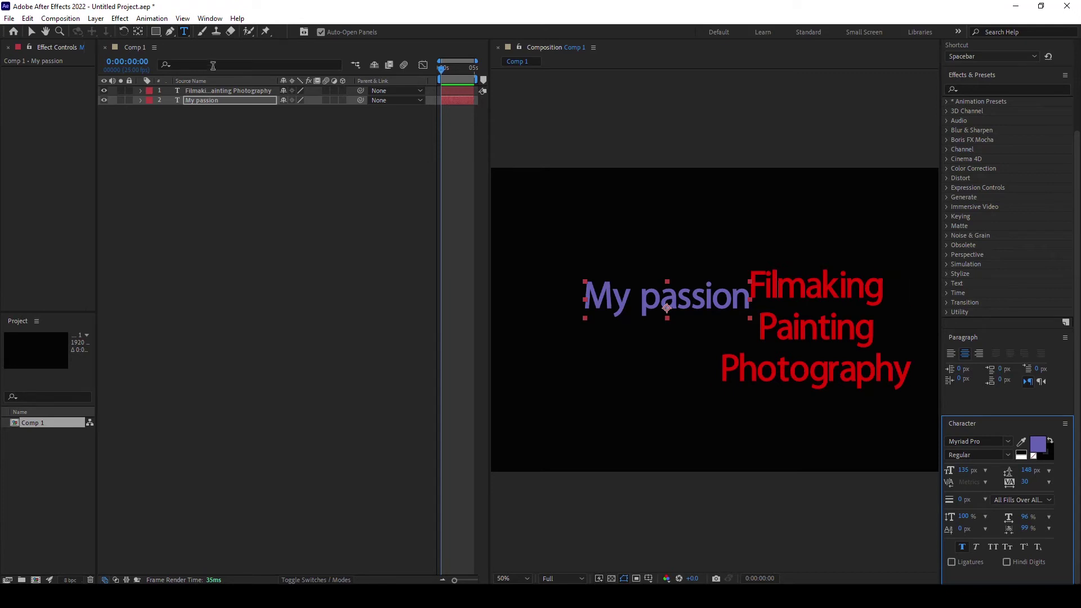
Scrub the My passion font size down from 135 px to roughly 90 px.
{"action": "left_click", "coordinate": [207, 90]}
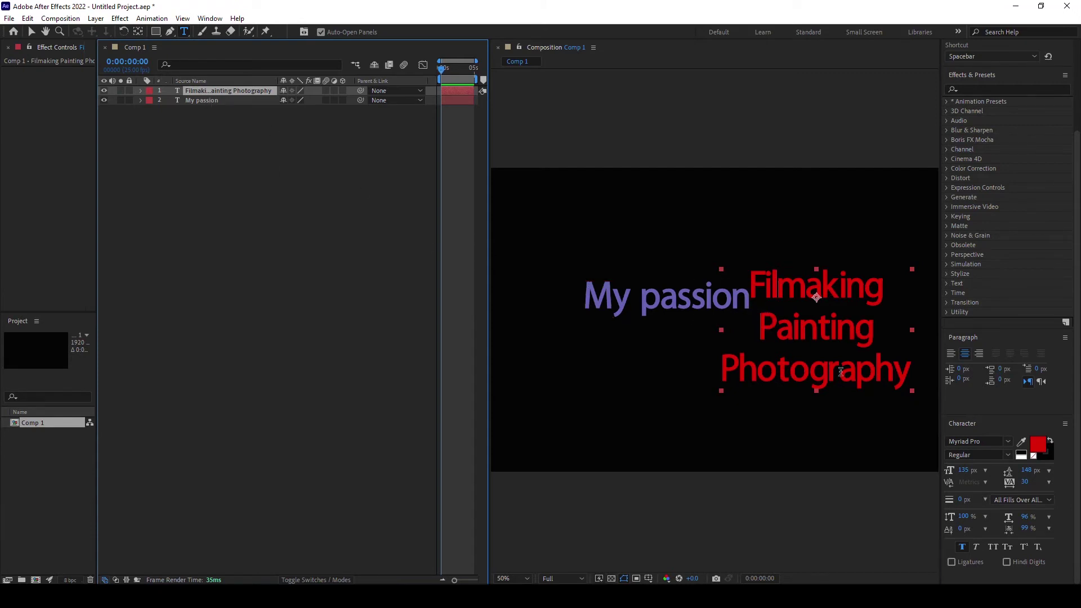
{"action": "left_click", "coordinate": [214, 101]}
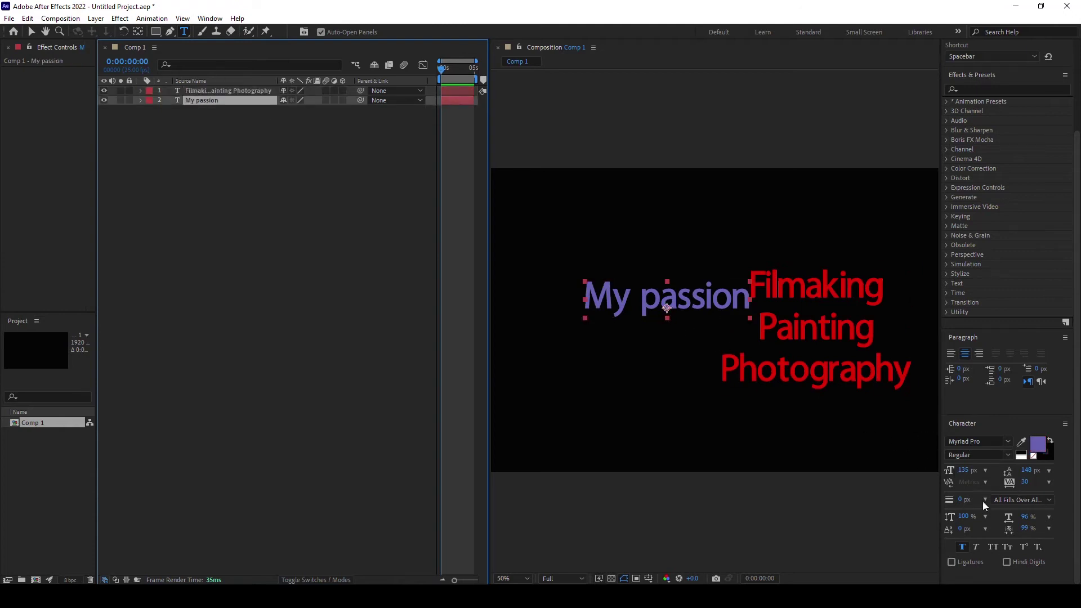
{"action": "left_click_drag", "start_coordinate": [963, 475], "coordinate": [944, 471]}
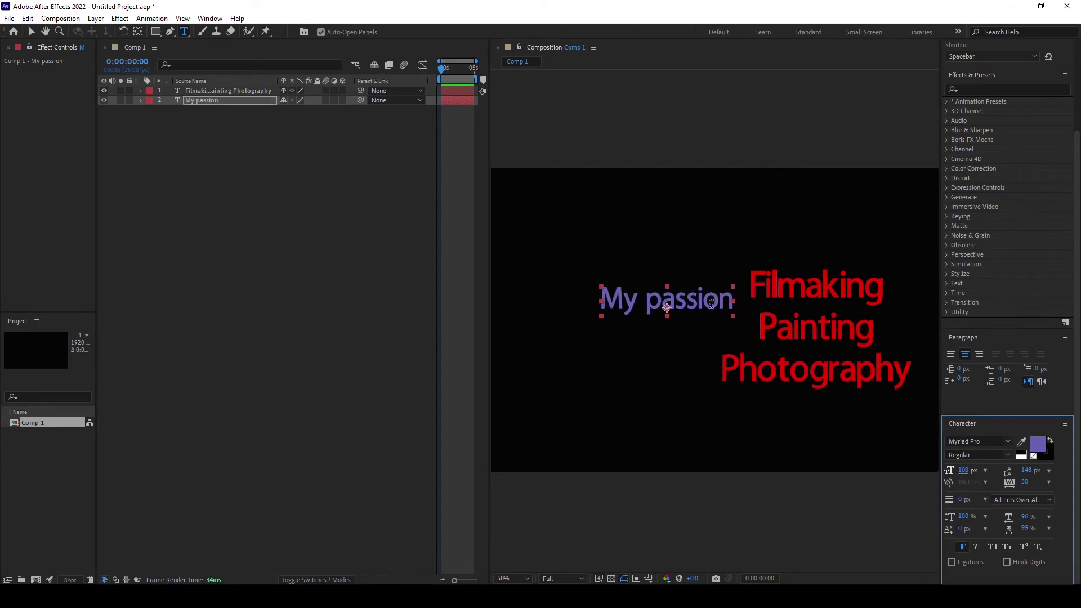
{"action": "left_click", "coordinate": [141, 100]}
{"action": "left_click", "coordinate": [150, 111]}
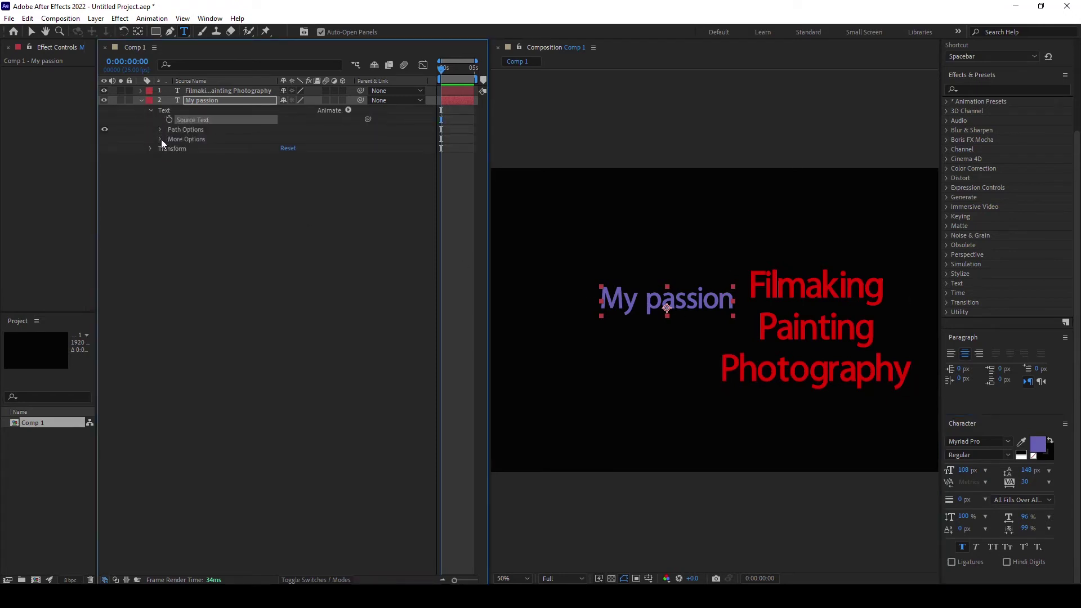
{"action": "left_click", "coordinate": [151, 149]}
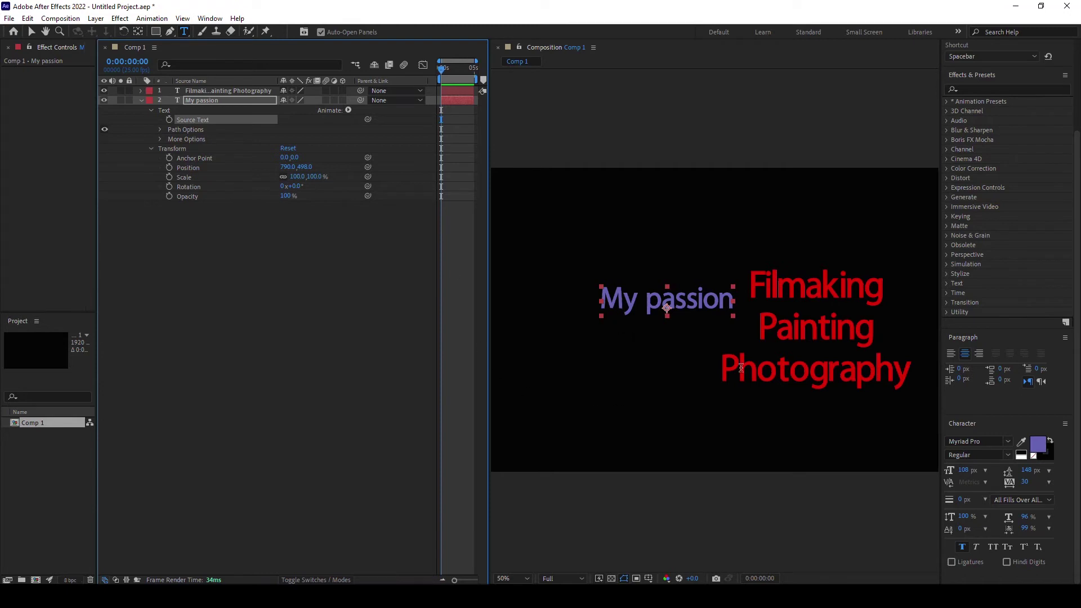
{"action": "left_click_drag", "start_coordinate": [964, 475], "coordinate": [953, 471]}
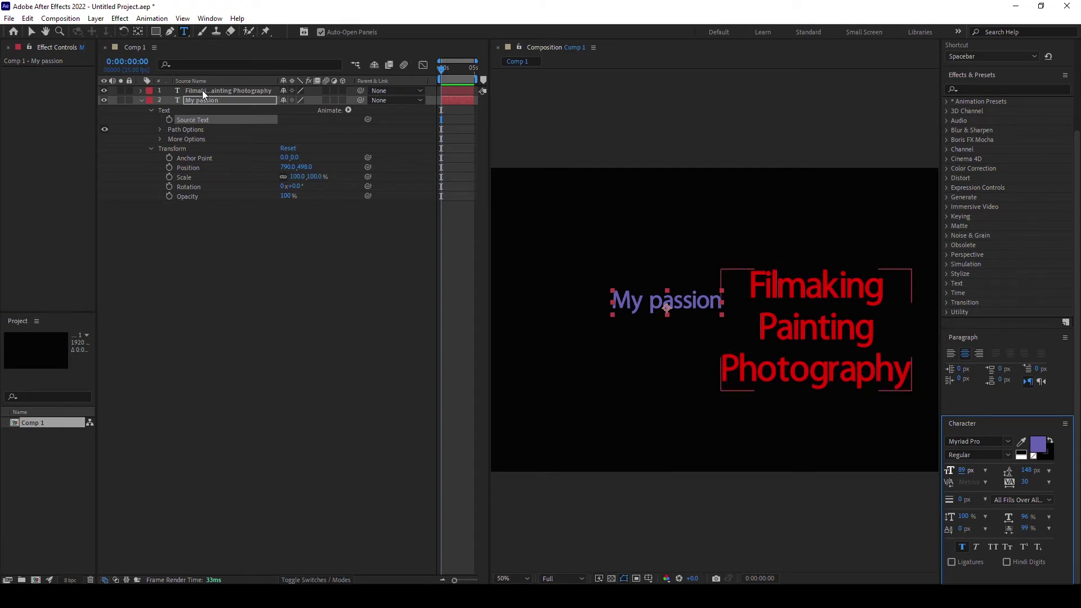
{"action": "left_click", "coordinate": [961, 470]}
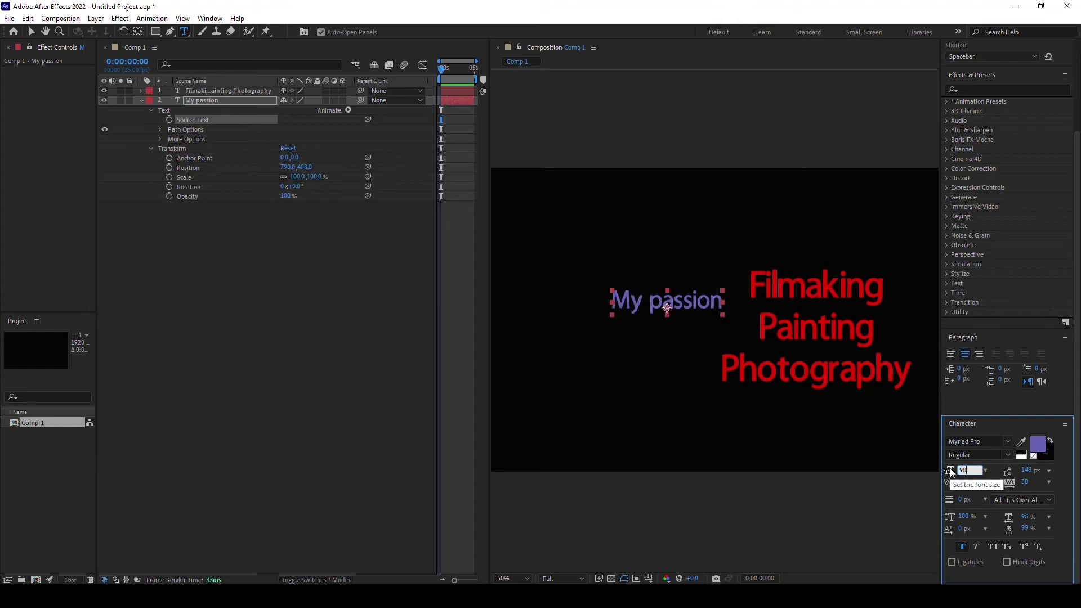
{"action": "left_click", "coordinate": [208, 90]}
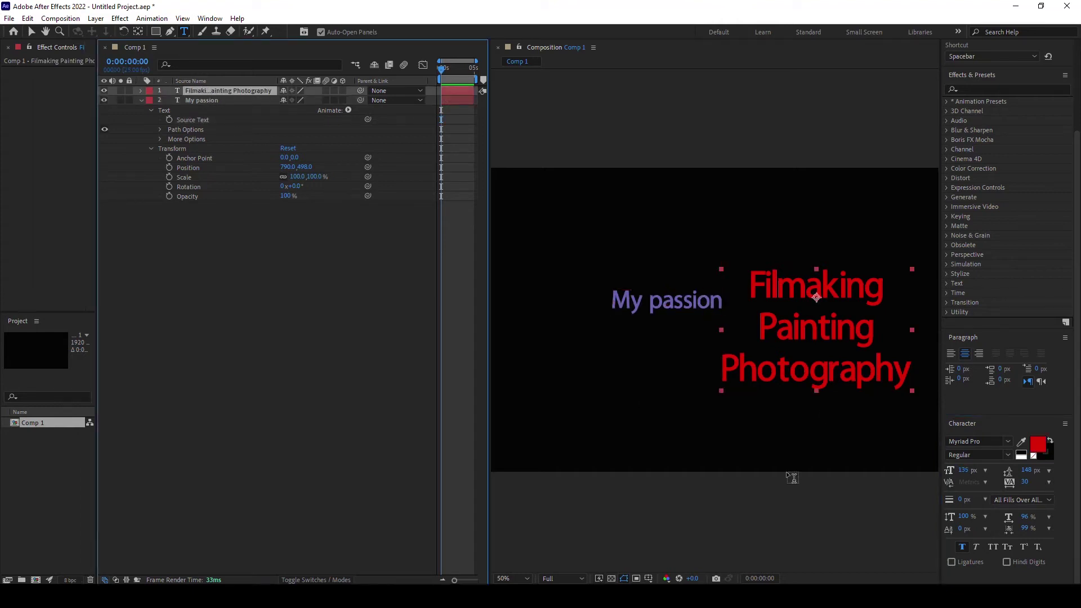
Set the red Filmaking, Painting, Photography list to 90 px and turn on the transparency grid.
{"action": "left_click", "coordinate": [962, 470]}
{"action": "type", "text": "90"}
{"action": "key", "text": "Return"}
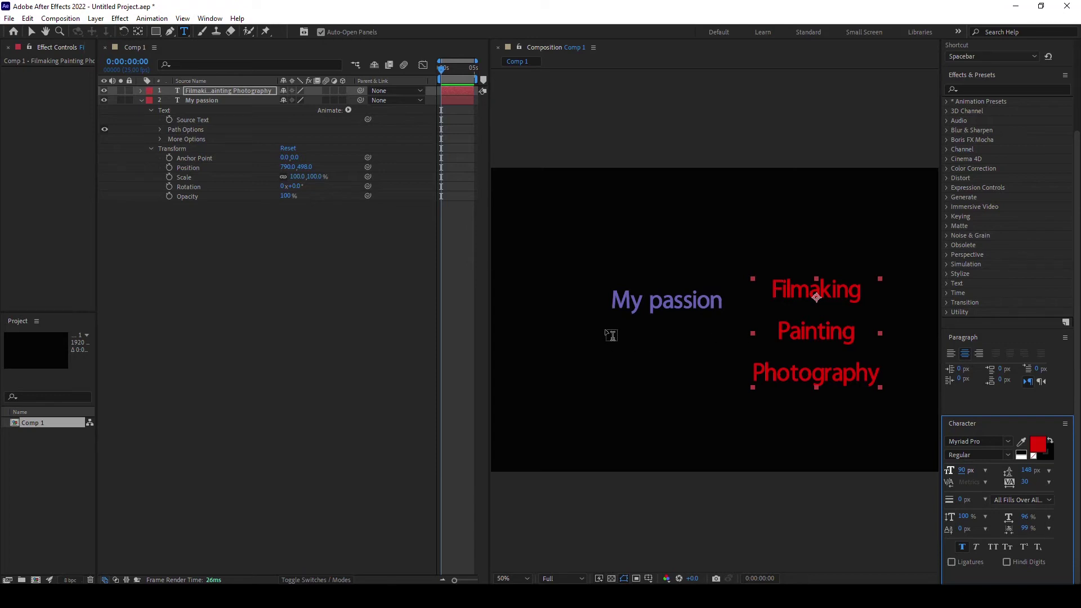
{"action": "left_click", "coordinate": [141, 100]}
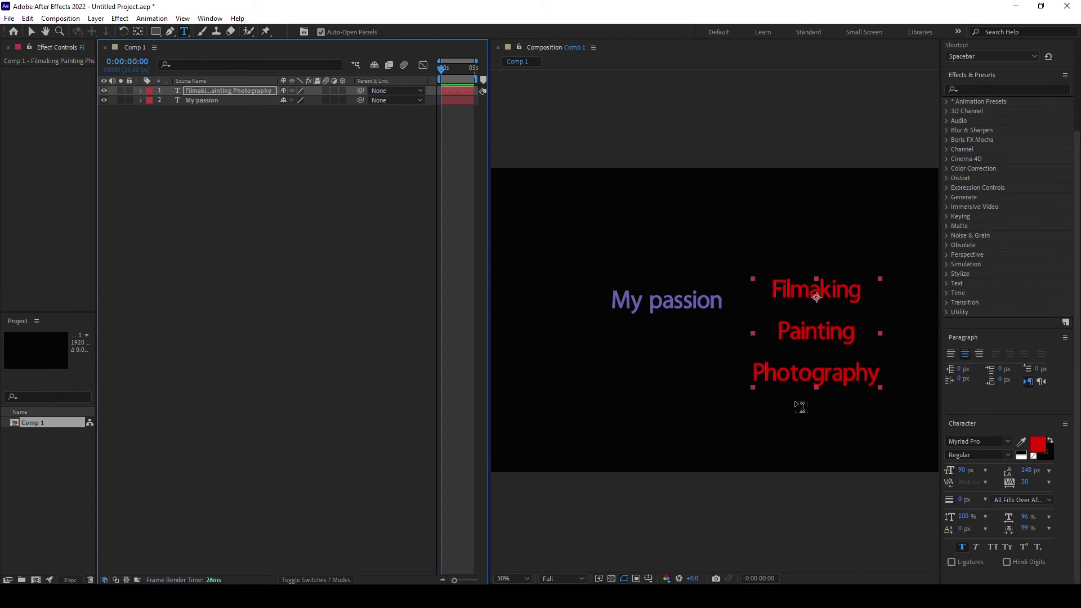
{"action": "left_click", "coordinate": [611, 578]}
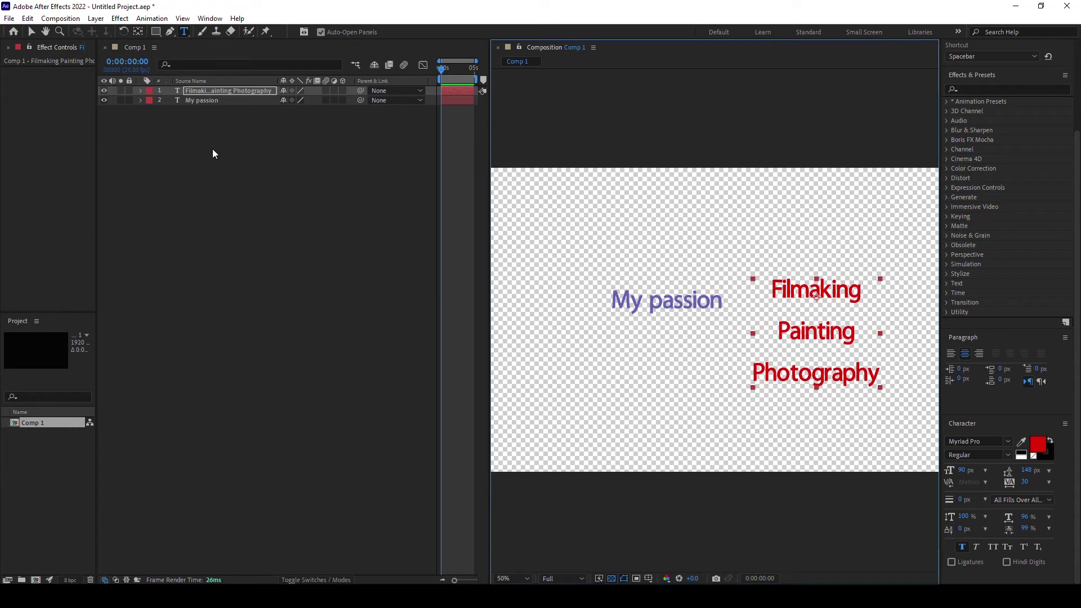
Create a new solid layer named Black Solid BIG.
{"action": "right_click", "coordinate": [254, 147]}
{"action": "mouse_move", "coordinate": [290, 152]}
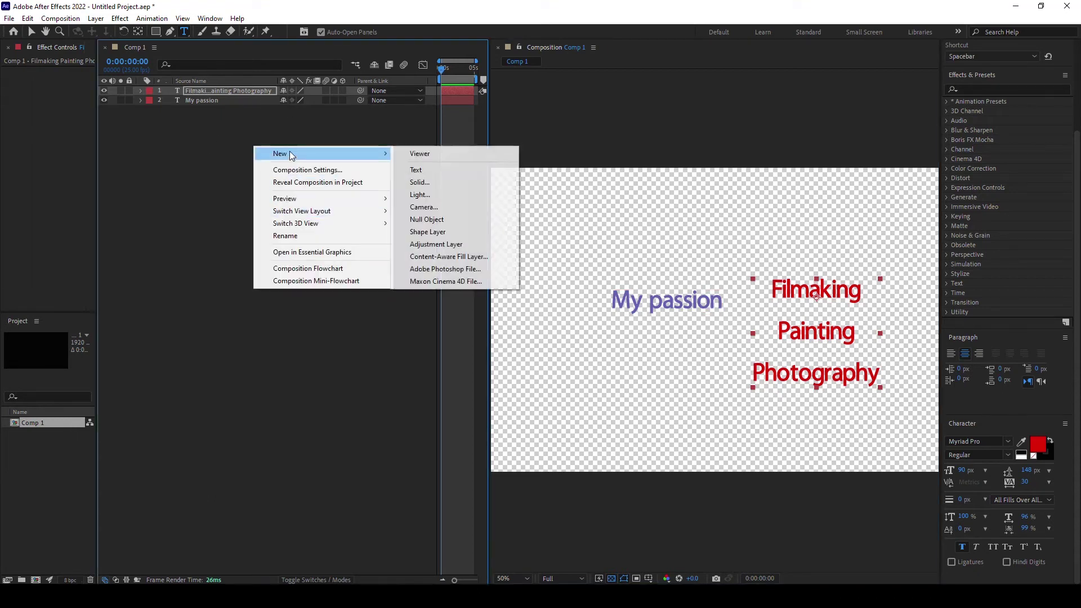
{"action": "left_click", "coordinate": [419, 181]}
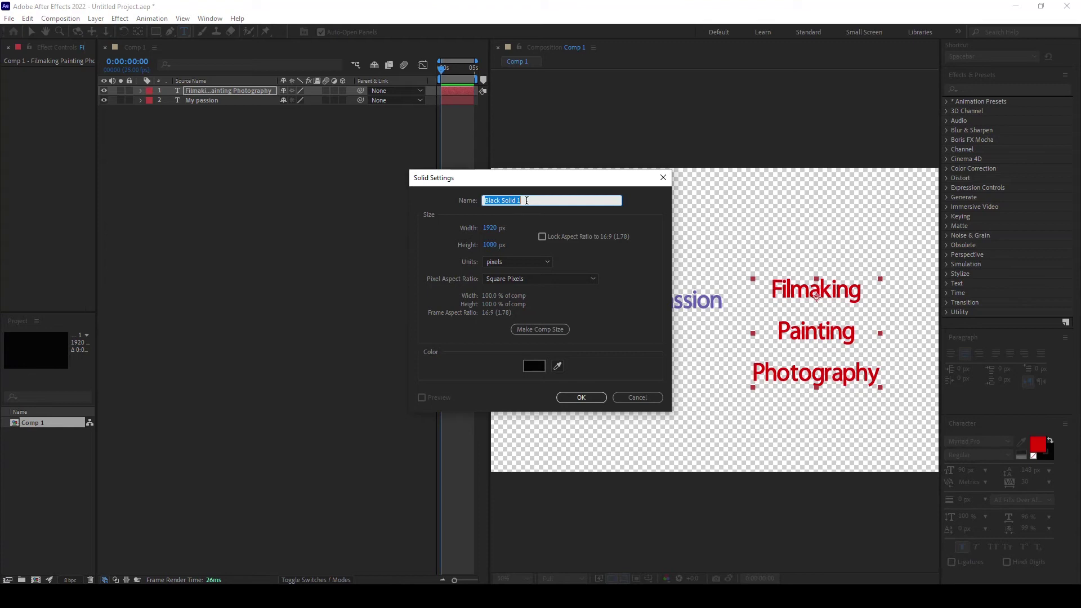
{"action": "left_click", "coordinate": [484, 201]}
{"action": "left_click", "coordinate": [525, 197]}
{"action": "type", "text": "BIG"}
{"action": "left_click", "coordinate": [594, 399]}
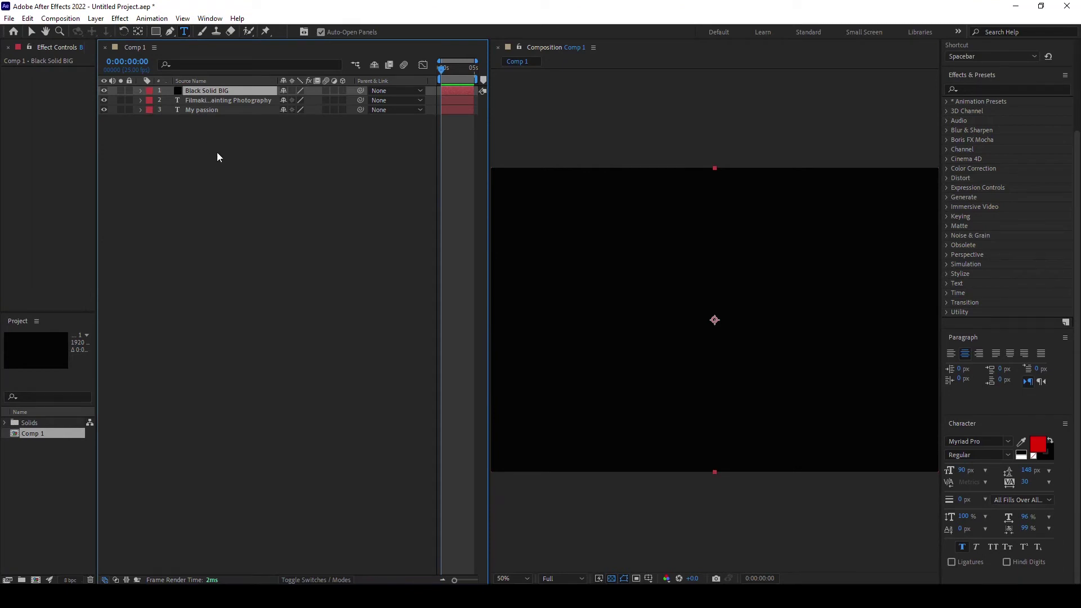
Scale Black Solid BIG down to 72 × 93% so a transparent border shows.
{"action": "left_click", "coordinate": [140, 91]}
{"action": "left_click", "coordinate": [151, 100]}
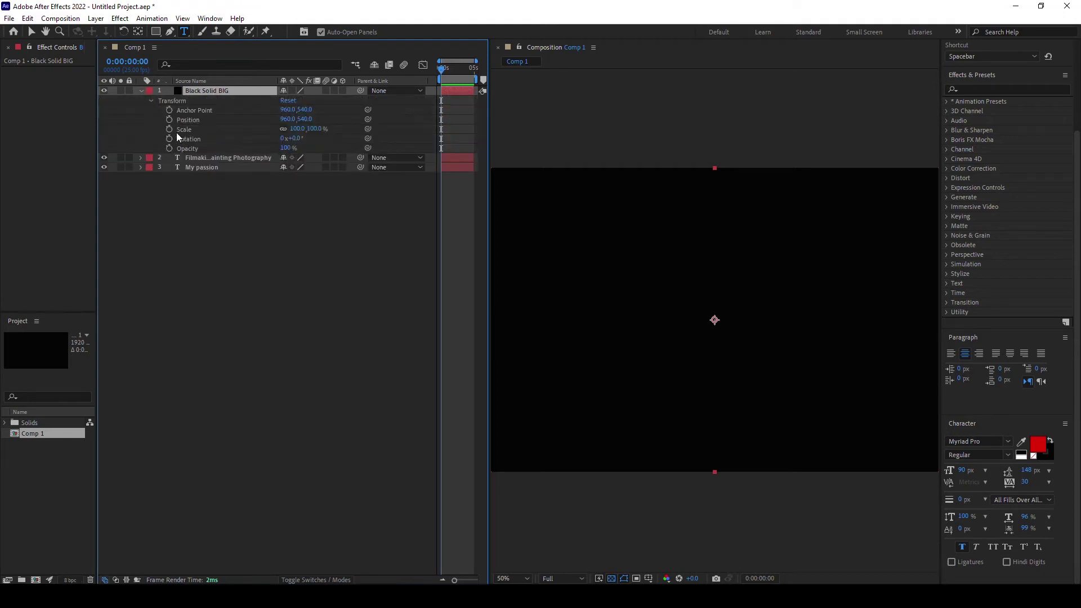
{"action": "left_click_drag", "start_coordinate": [293, 130], "coordinate": [290, 128]}
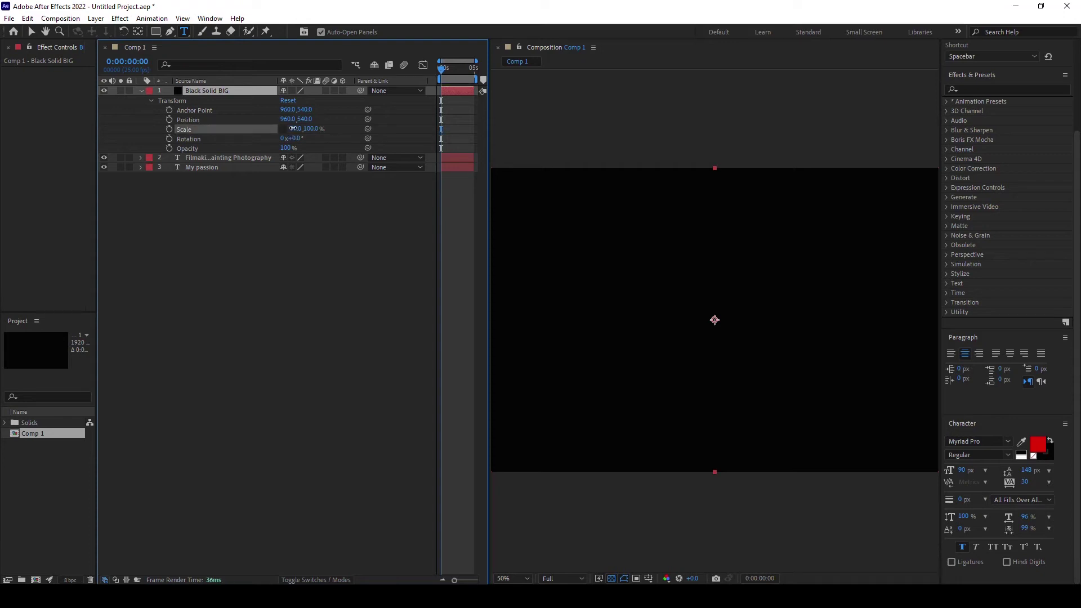
{"action": "mouse_move", "coordinate": [290, 128]}
{"action": "left_mouse_down"}
{"action": "mouse_move", "coordinate": [342, 129]}
{"action": "mouse_move", "coordinate": [276, 132]}
{"action": "mouse_move", "coordinate": [303, 128]}
{"action": "left_mouse_up"}
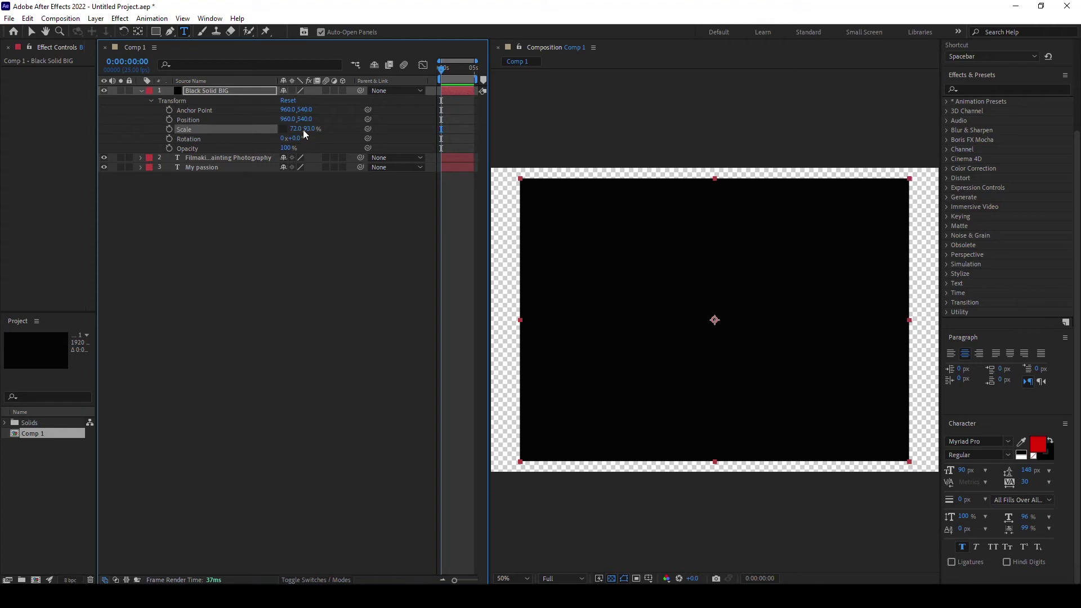
{"action": "left_click", "coordinate": [141, 90]}
Create a second full-frame solid named Black Solid SMALL.
{"action": "right_click", "coordinate": [253, 183]}
{"action": "mouse_move", "coordinate": [280, 191]}
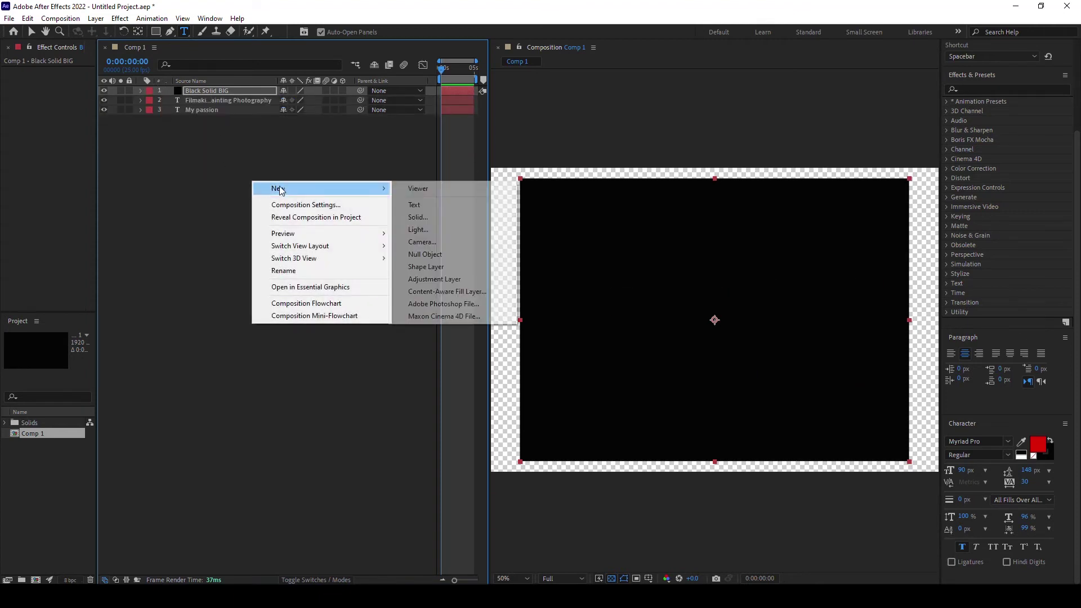
{"action": "left_click", "coordinate": [419, 217]}
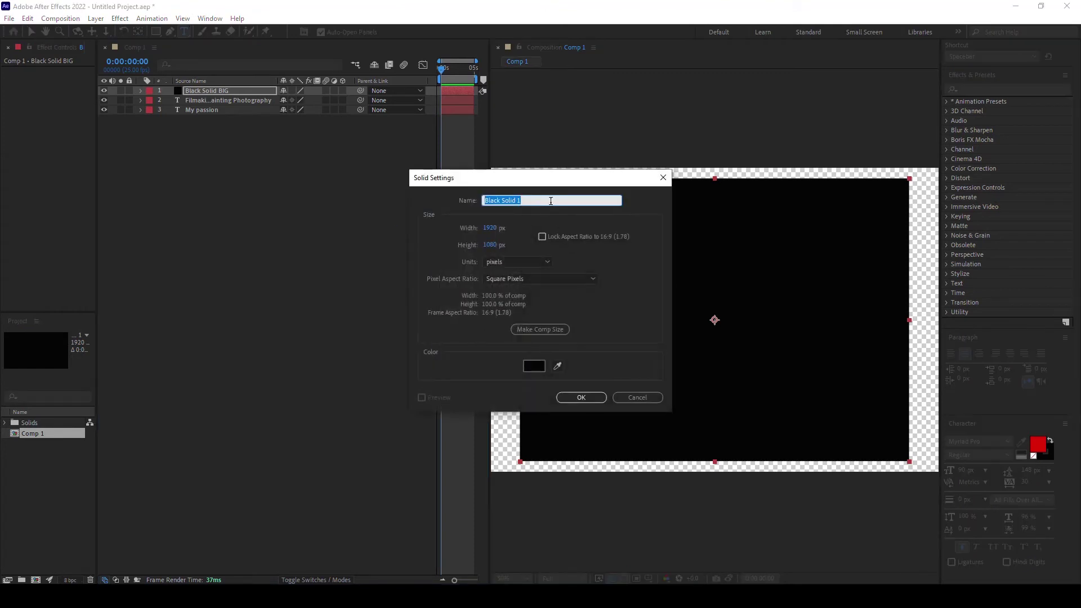
{"action": "left_click", "coordinate": [521, 201]}
{"action": "type", "text": "s"}
{"action": "type", "text": "mal"}
{"action": "key", "text": "BackSpace"}
{"action": "key", "text": "BackSpace"}
{"action": "type", "text": "SMALL"}
{"action": "left_click", "coordinate": [584, 398]}
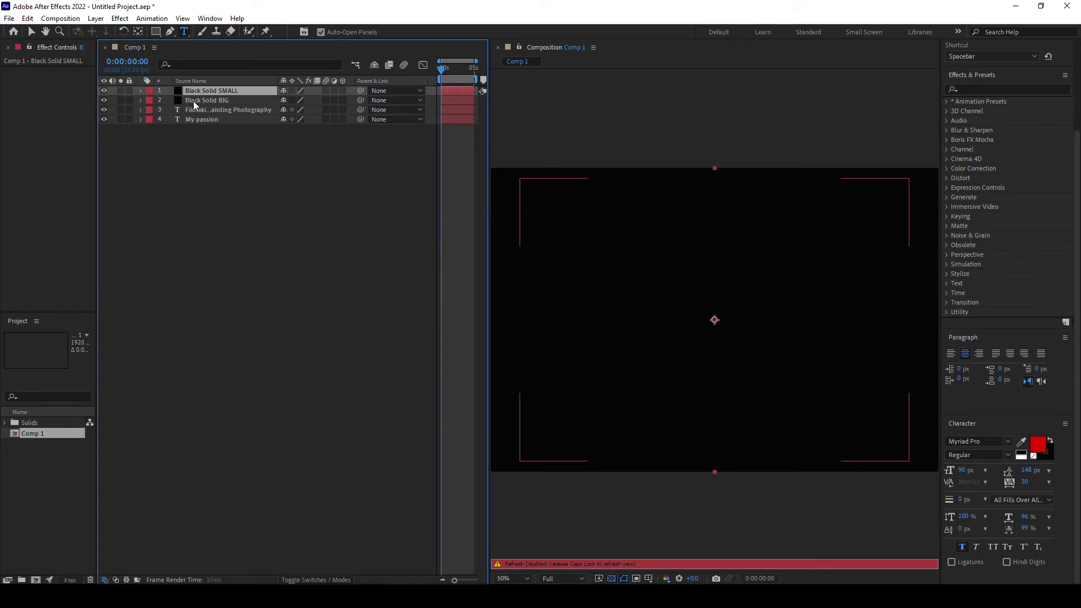
Hide Black Solid BIG and resume live viewer refreshing.
{"action": "left_click", "coordinate": [194, 100]}
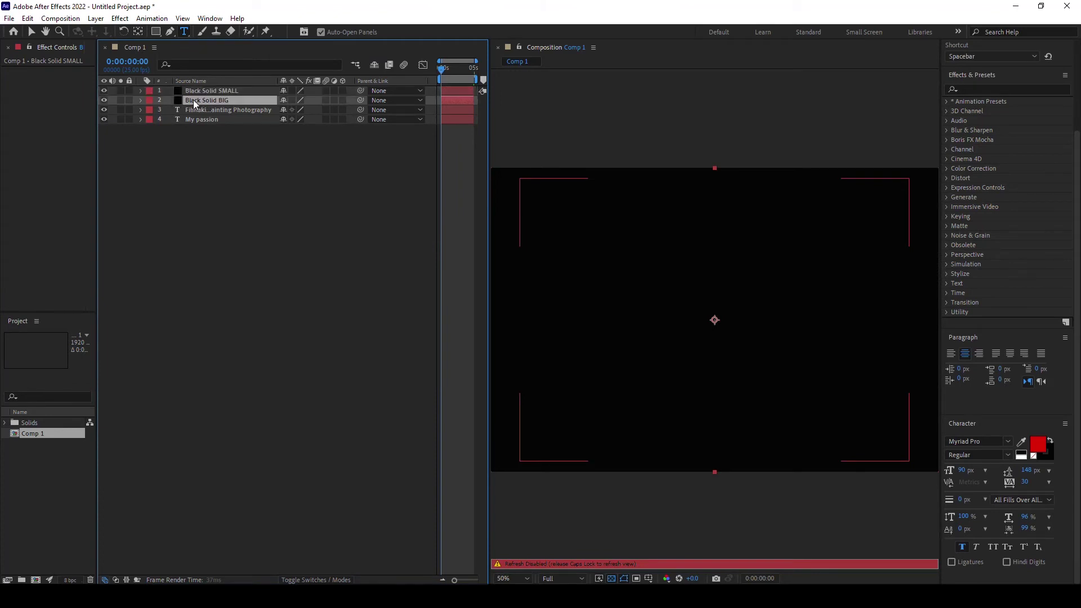
{"action": "left_click", "coordinate": [105, 100]}
{"action": "key", "text": "Caps_Lock"}
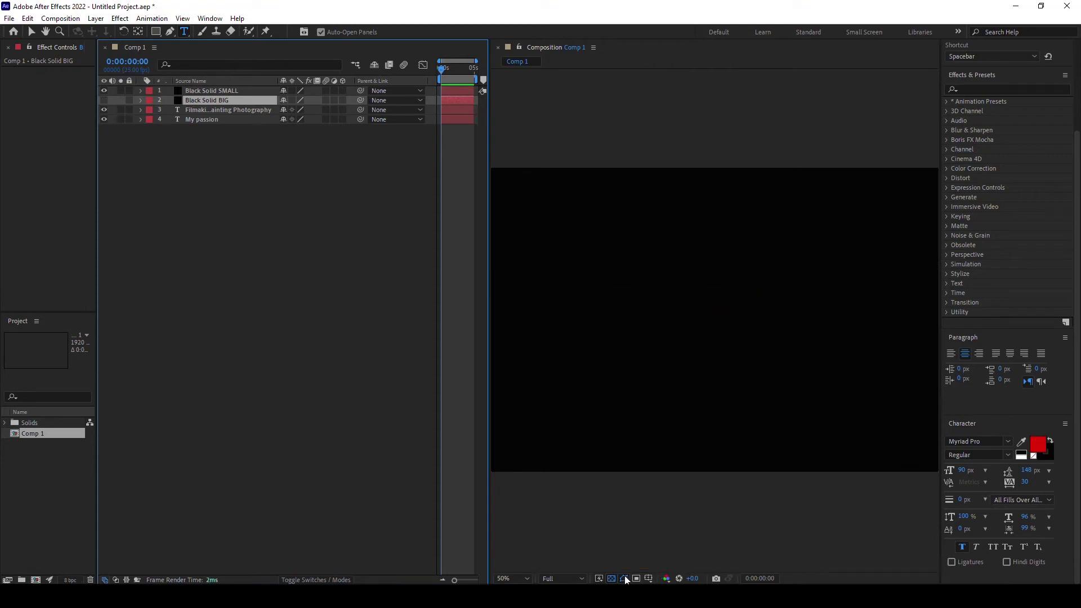
Shrink Black Solid SMALL's Scale from 100% down to about 39%.
{"action": "left_click", "coordinate": [625, 580]}
{"action": "left_click", "coordinate": [193, 91]}
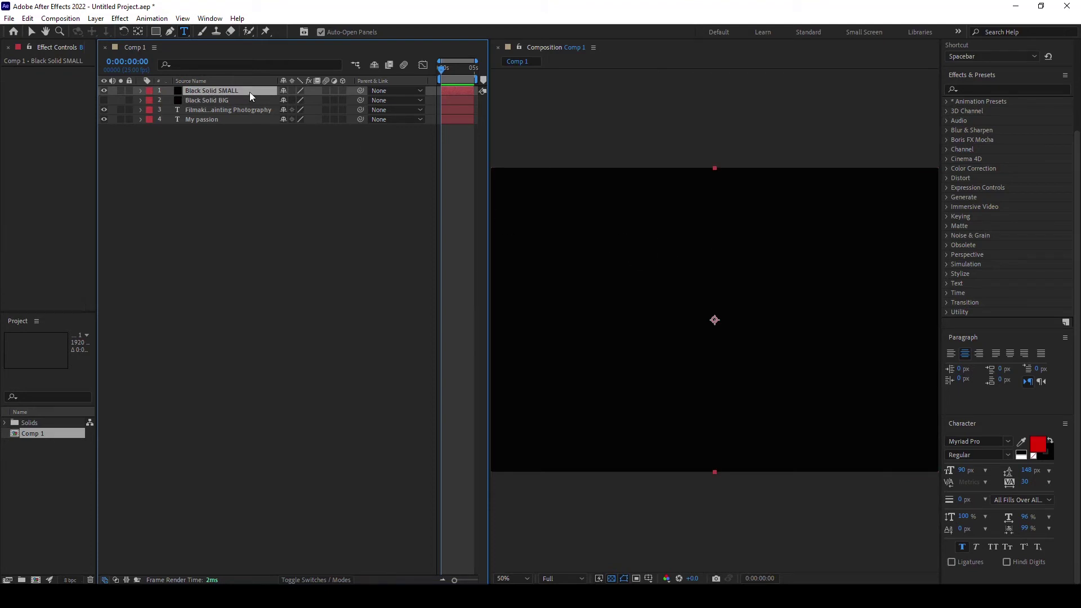
{"action": "left_click", "coordinate": [141, 91]}
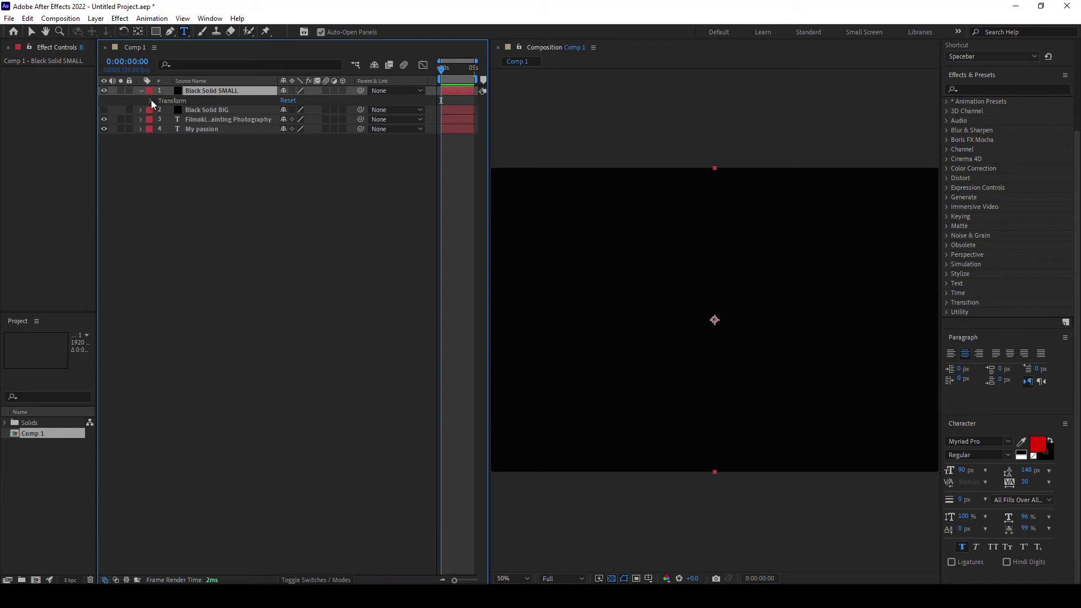
{"action": "left_click", "coordinate": [151, 100]}
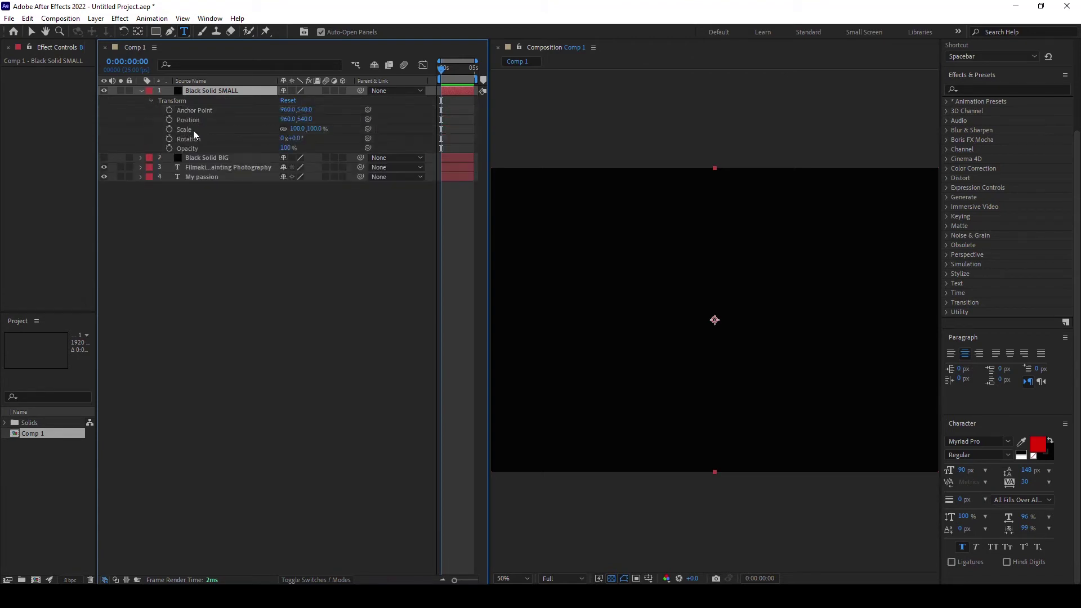
{"action": "left_click_drag", "start_coordinate": [297, 129], "coordinate": [272, 129]}
{"action": "key", "text": "Caps_Lock"}
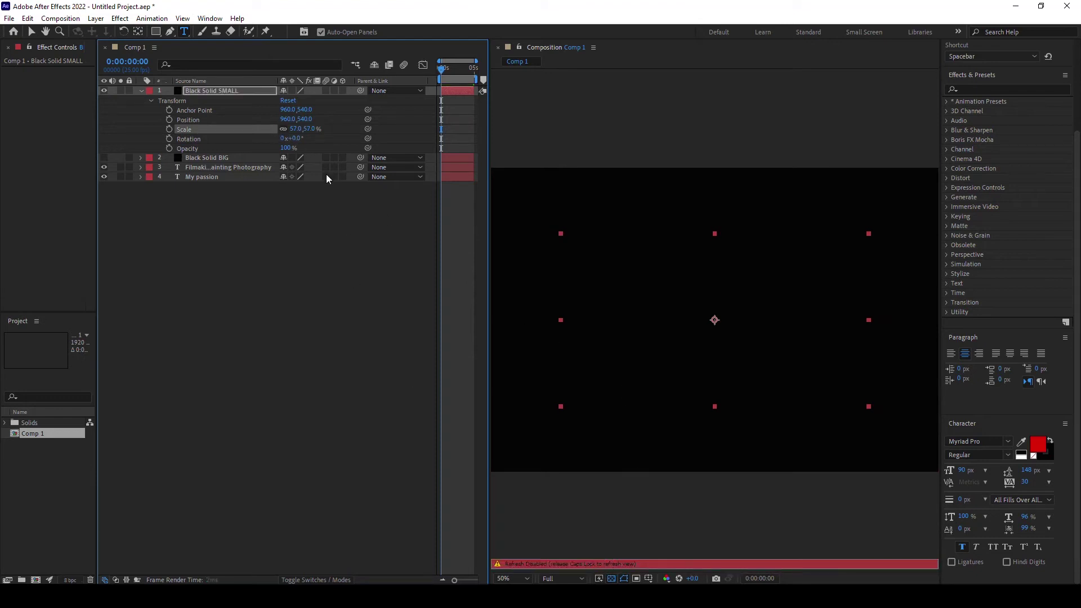
{"action": "left_click_drag", "start_coordinate": [295, 129], "coordinate": [262, 149]}
Check the text beneath the solid, then settle its Scale at 44%.
{"action": "left_click", "coordinate": [104, 91]}
{"action": "key", "text": "Caps_Lock"}
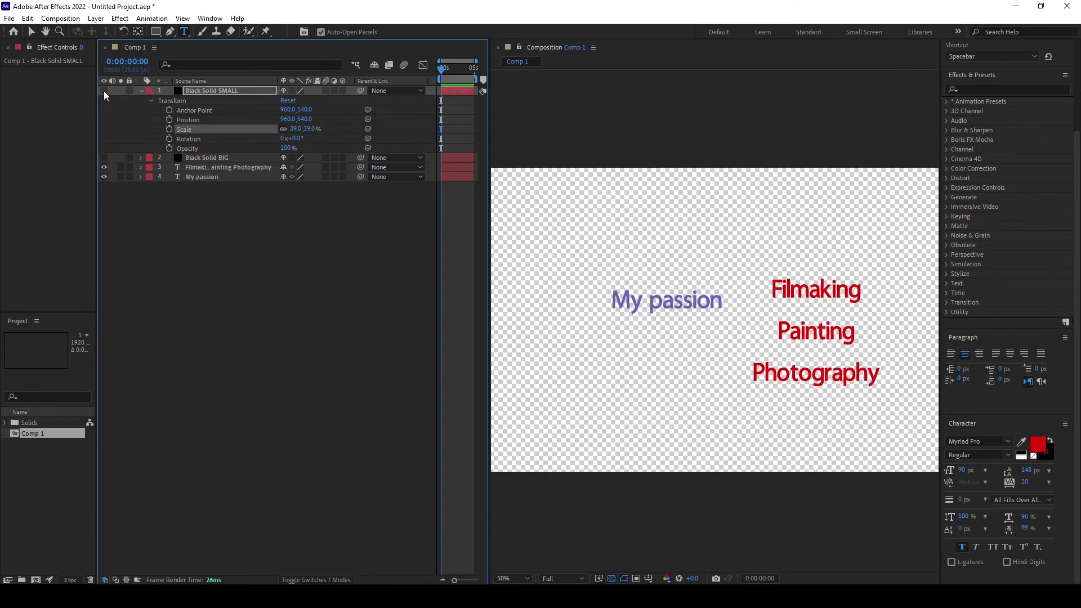
{"action": "left_click", "coordinate": [103, 91]}
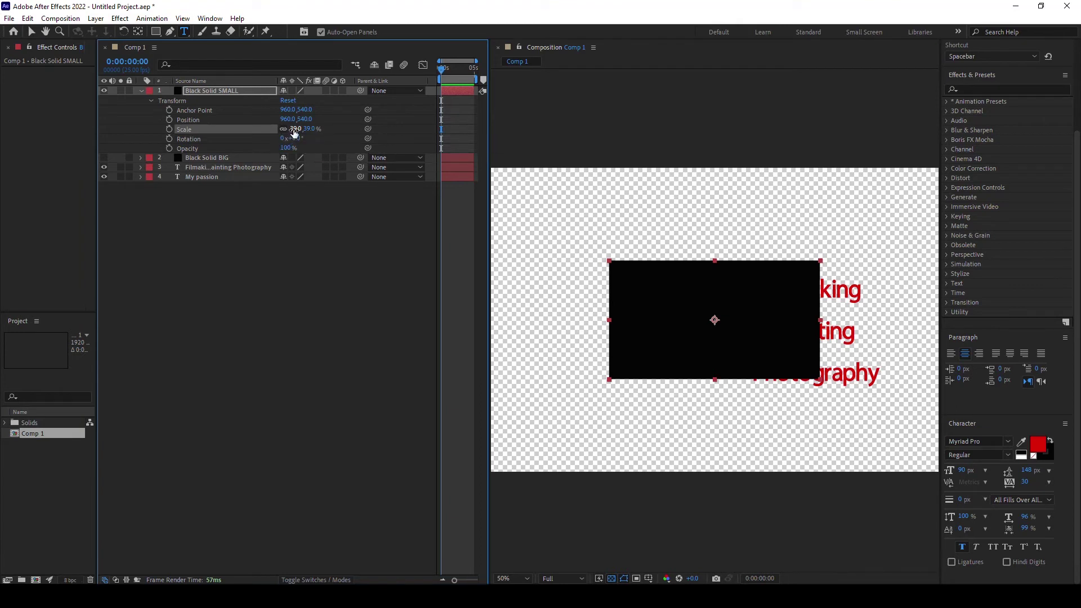
{"action": "left_click_drag", "start_coordinate": [294, 129], "coordinate": [304, 129]}
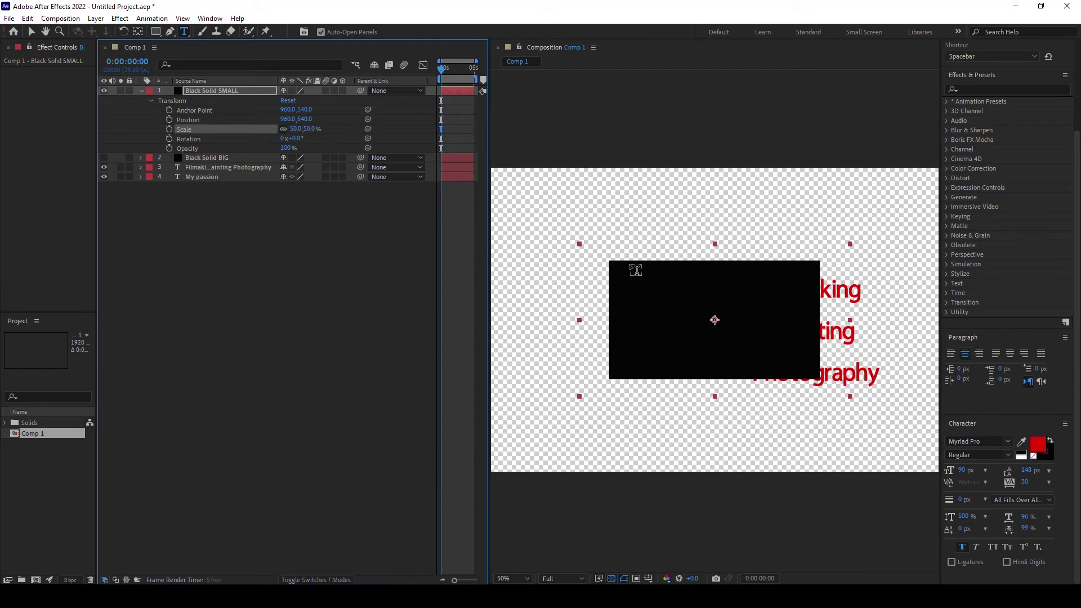
{"action": "key", "text": "Caps_Lock"}
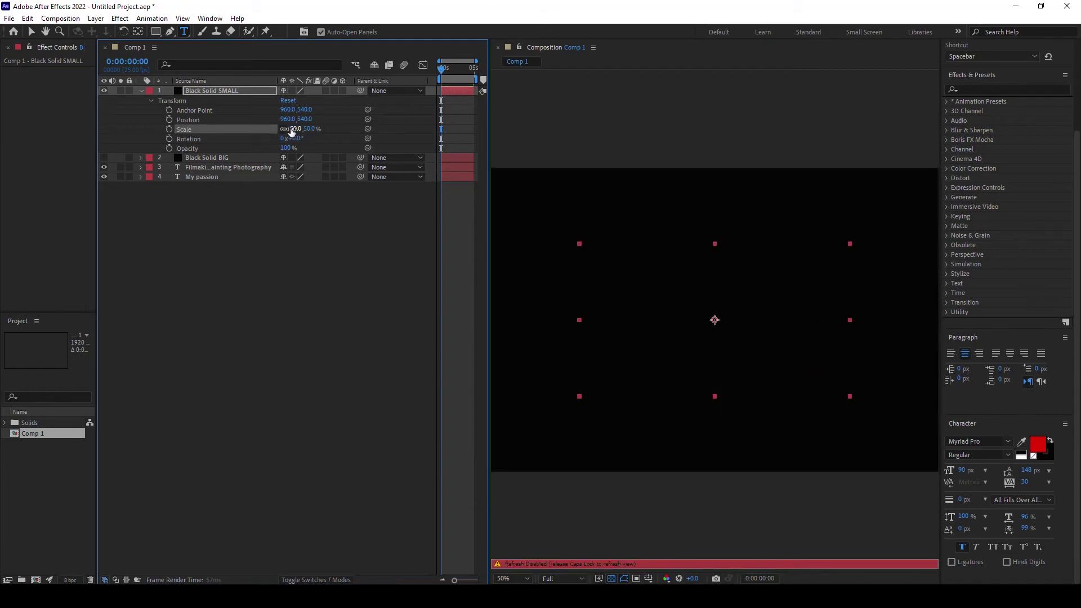
{"action": "left_click_drag", "start_coordinate": [294, 131], "coordinate": [290, 130]}
Unlink Black Solid SMALL's Scale, set it to 42 × 13%, and start an empty text layer.
{"action": "left_click", "coordinate": [283, 129]}
{"action": "mouse_move", "coordinate": [295, 129]}
{"action": "left_mouse_down"}
{"action": "mouse_move", "coordinate": [306, 130]}
{"action": "mouse_move", "coordinate": [295, 129]}
{"action": "left_mouse_up"}
{"action": "left_click", "coordinate": [294, 285]}
{"action": "left_click", "coordinate": [621, 321]}
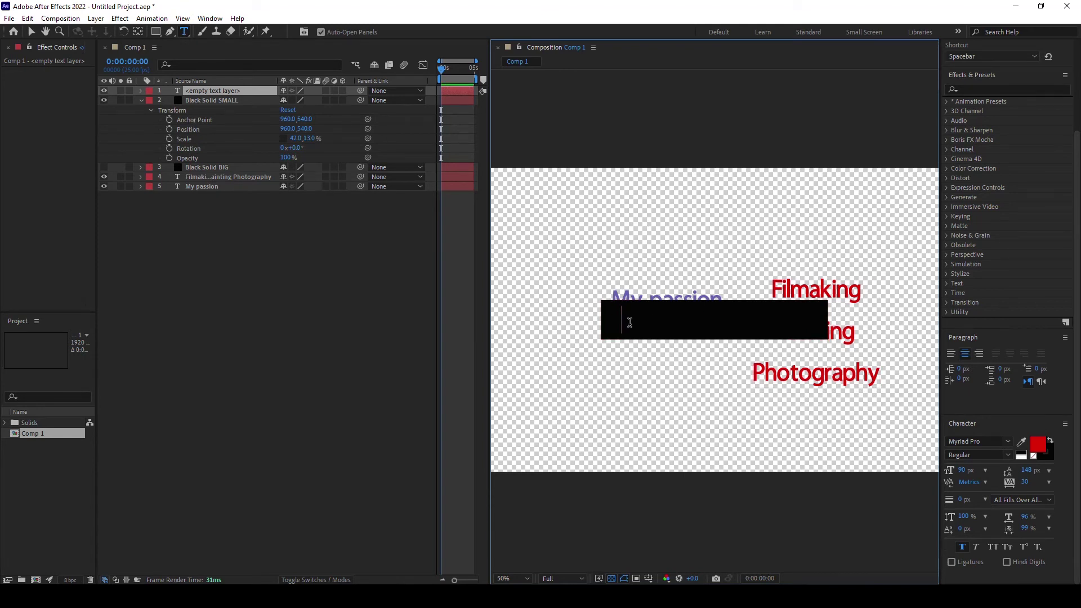
Delete the stray empty text layer.
{"action": "left_click", "coordinate": [217, 100]}
{"action": "key", "text": "Caps_Lock"}
{"action": "left_click", "coordinate": [217, 91]}
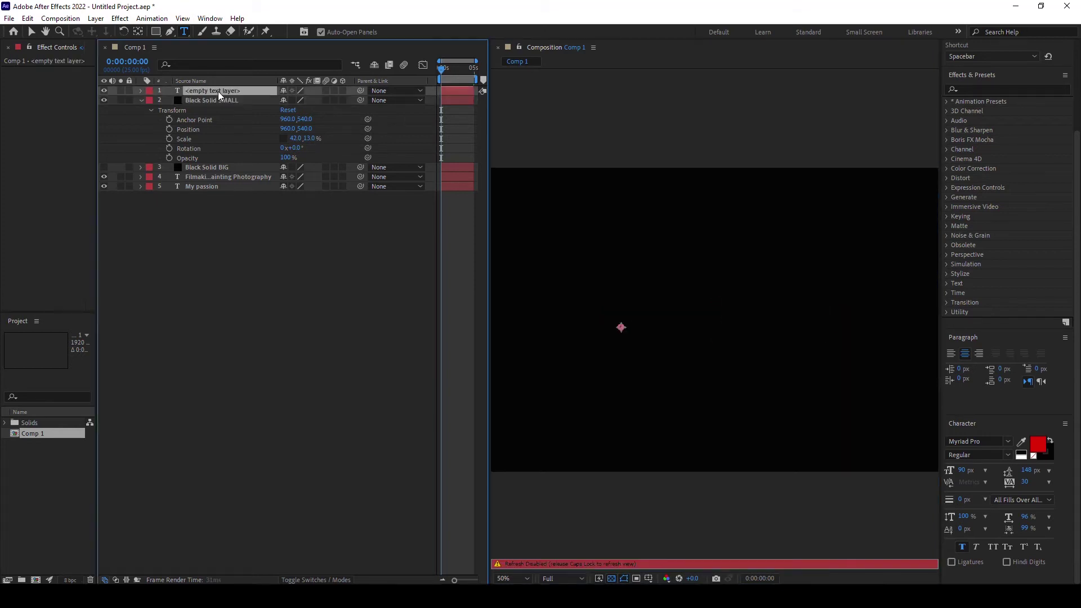
{"action": "right_click", "coordinate": [217, 90]}
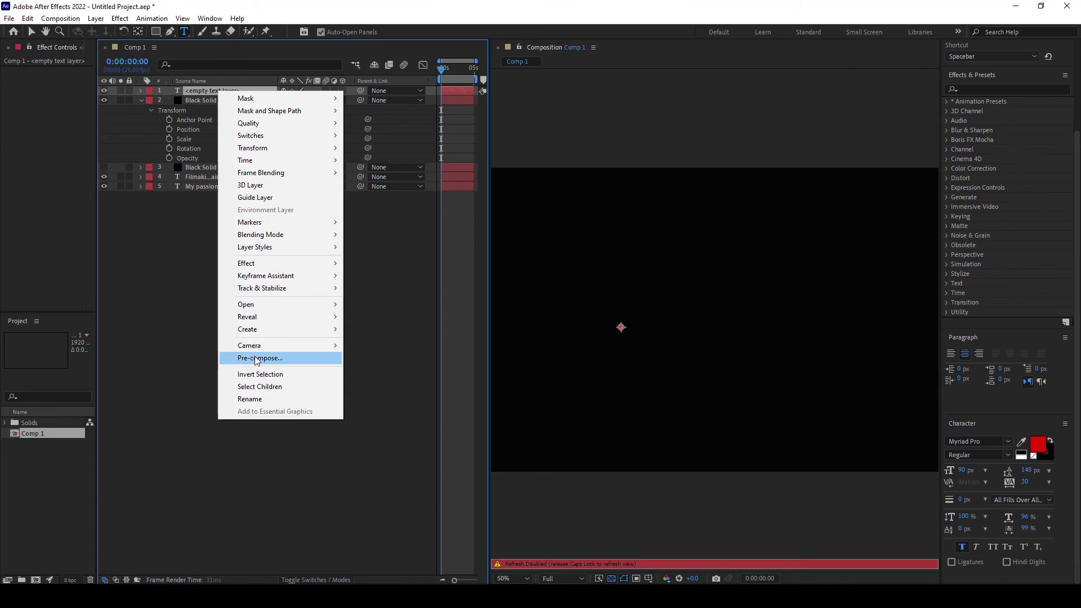
{"action": "left_click", "coordinate": [198, 281]}
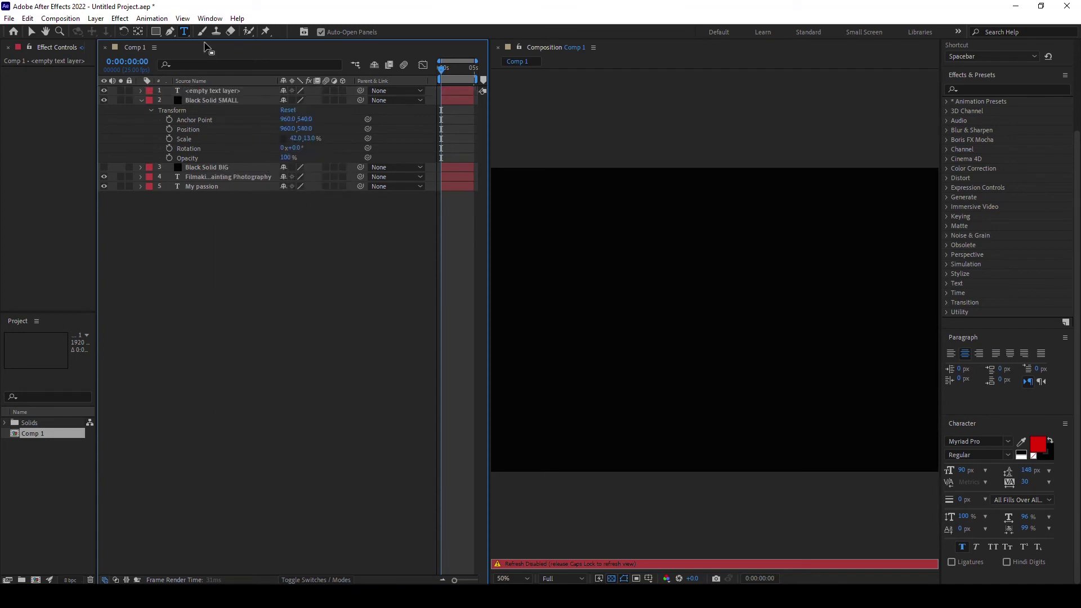
{"action": "left_click", "coordinate": [214, 92]}
{"action": "key", "text": "Delete"}
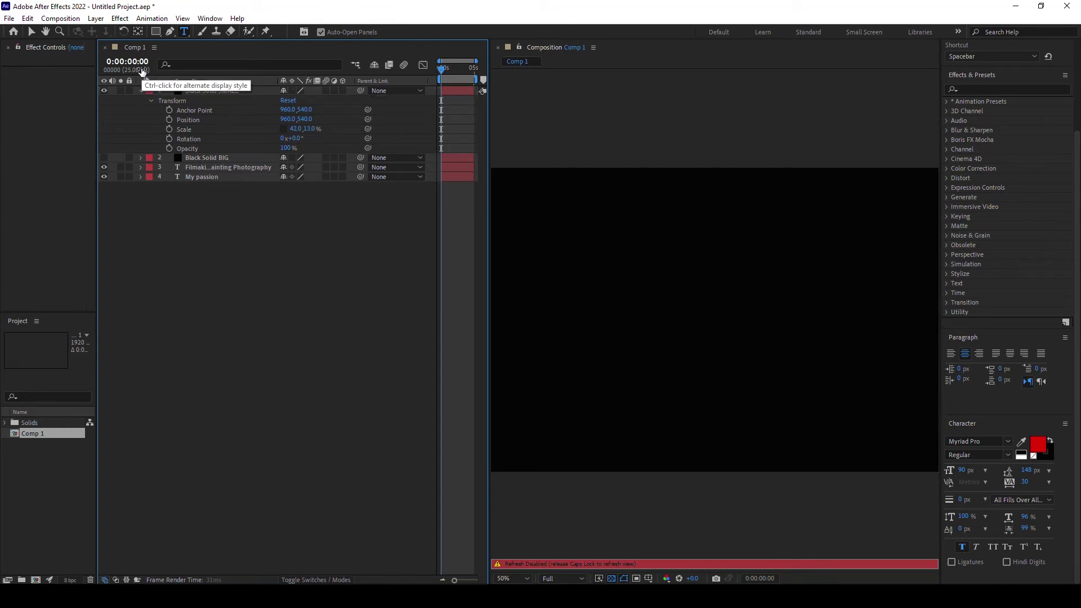
Re-enable preview refreshing and hide Black Solid SMALL.
{"action": "left_click", "coordinate": [215, 90]}
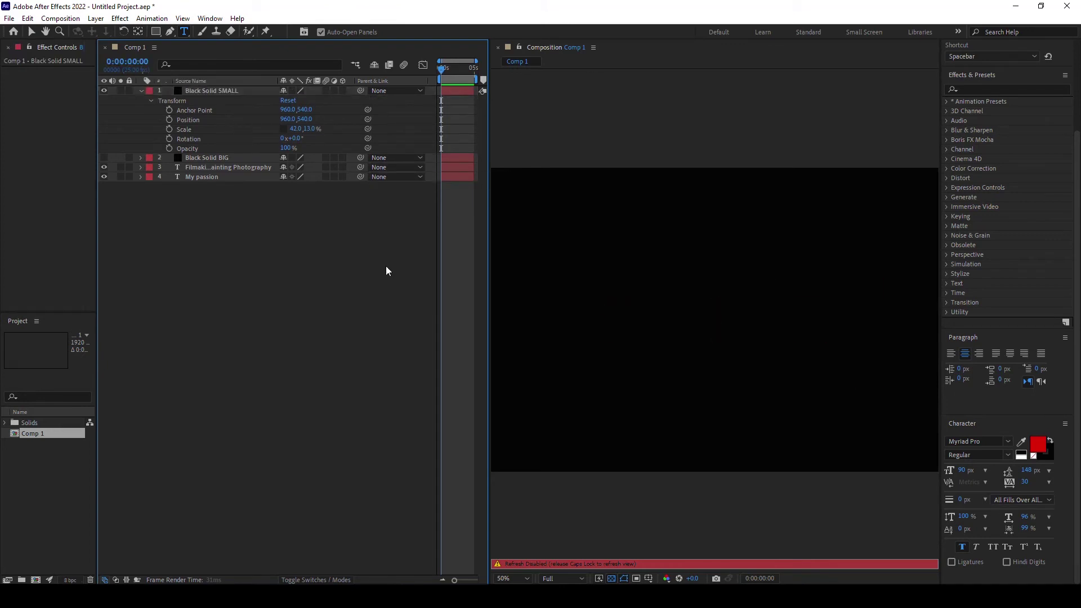
{"action": "key", "text": "Caps_Lock"}
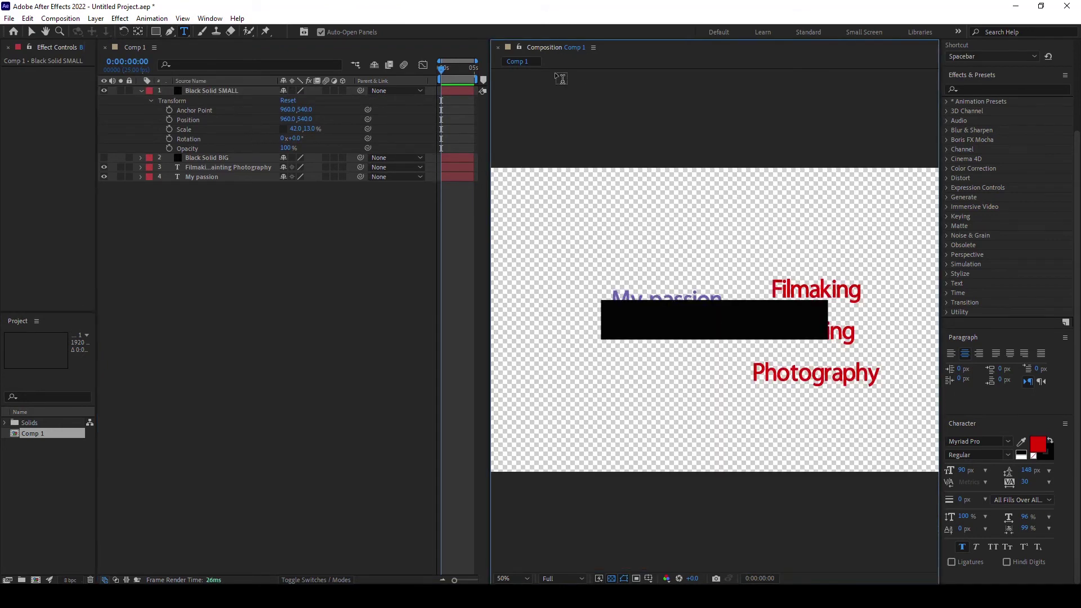
{"action": "left_click", "coordinate": [104, 90]}
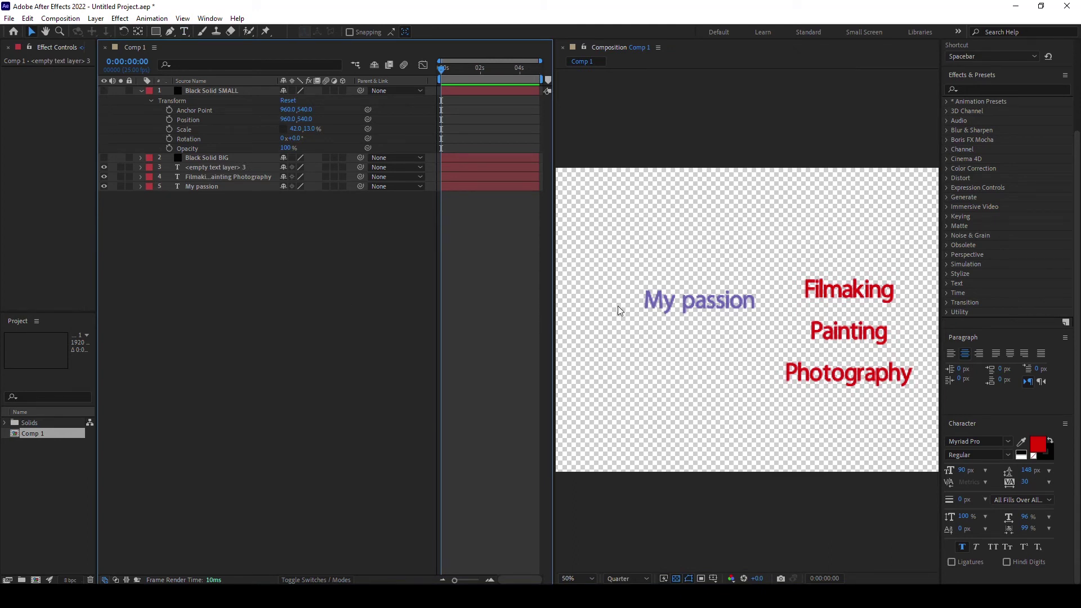
Hide the word list, empty text and My passion text layers.
{"action": "left_click", "coordinate": [104, 177]}
{"action": "left_click", "coordinate": [104, 167]}
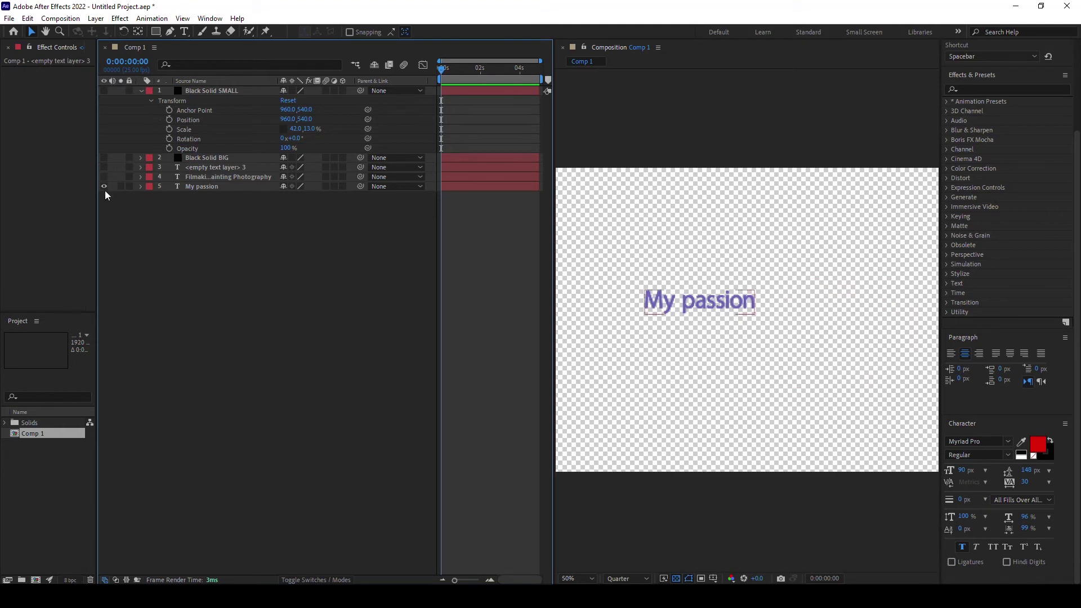
{"action": "left_click", "coordinate": [104, 186]}
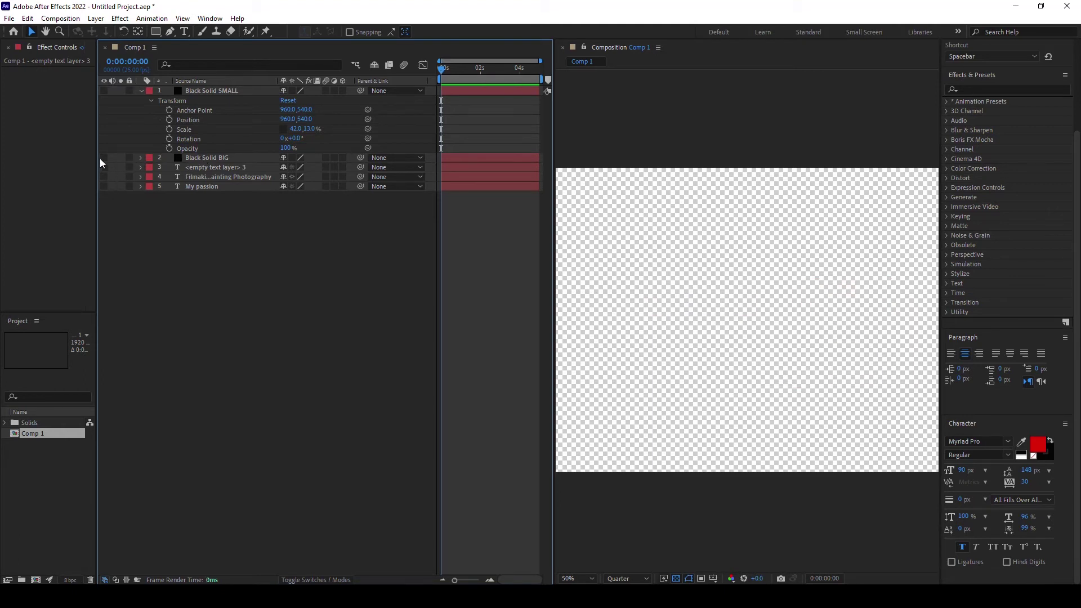
{"action": "left_click", "coordinate": [104, 157]}
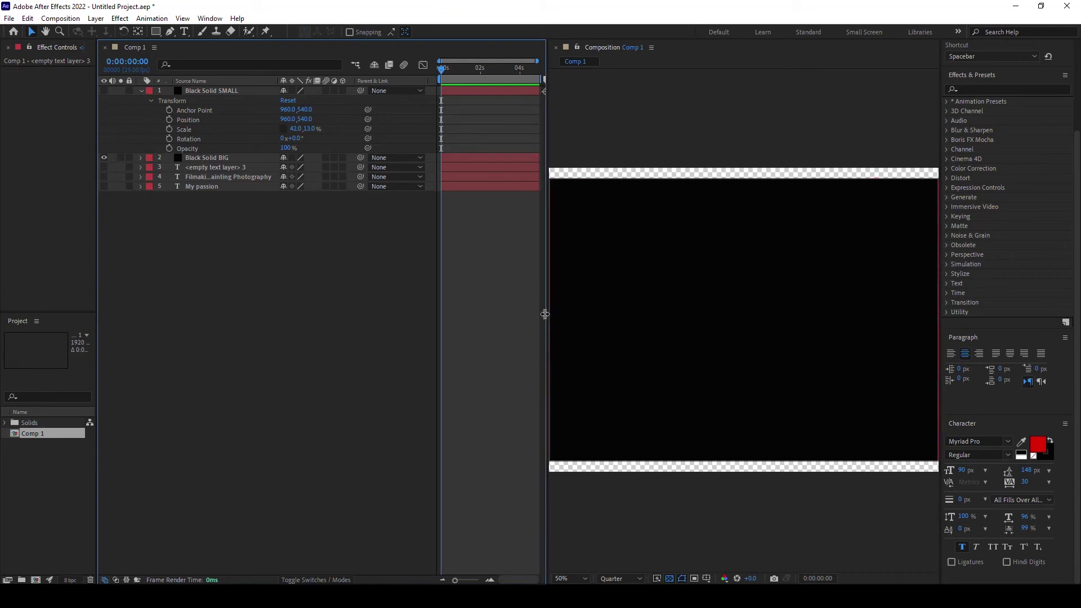
Widen the viewer and make Black Solid SMALL and Black Solid BIG both visible.
{"action": "left_click_drag", "start_coordinate": [554, 313], "coordinate": [514, 313]}
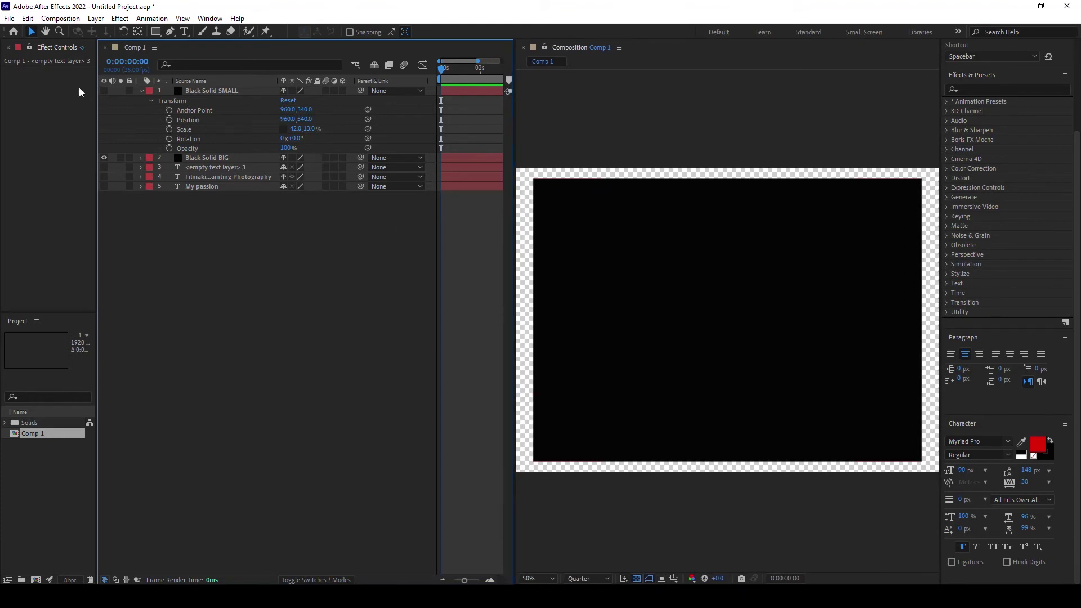
{"action": "left_click", "coordinate": [104, 157]}
{"action": "left_click", "coordinate": [104, 91]}
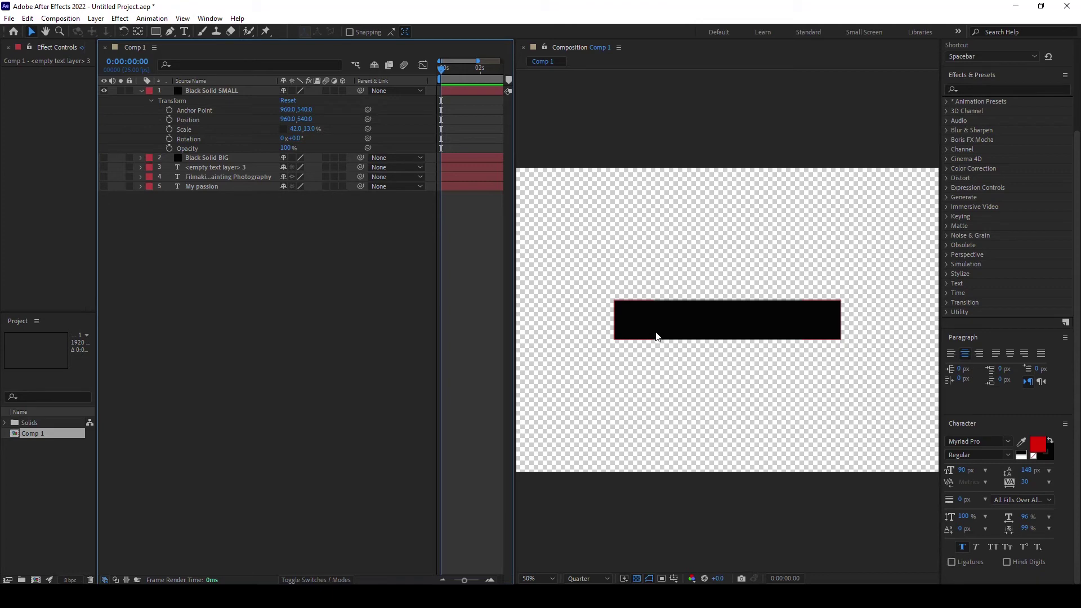
{"action": "left_click", "coordinate": [105, 157]}
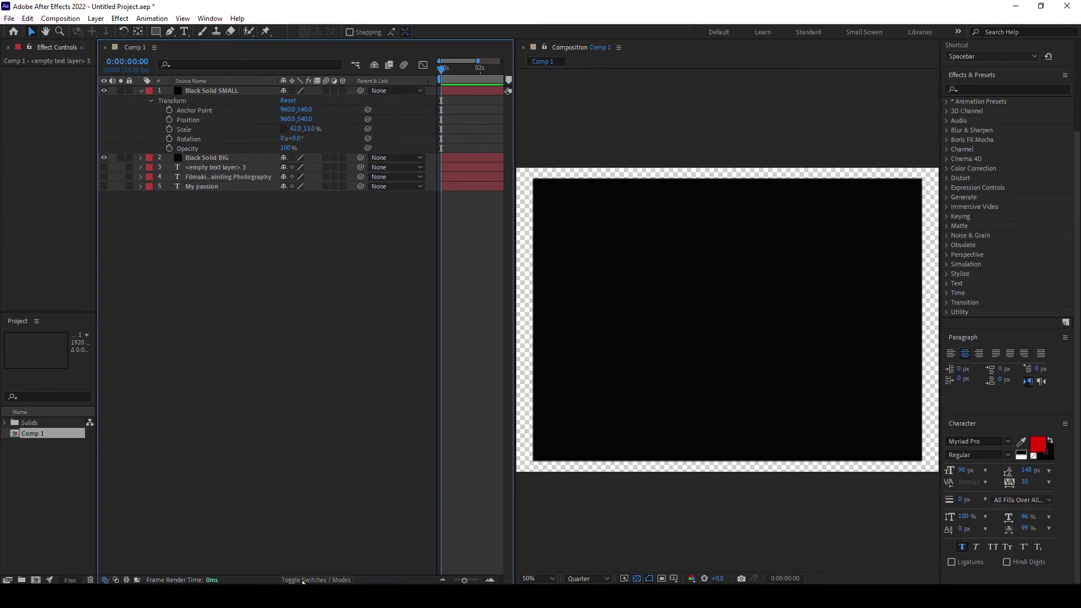
Set Black Solid BIG's track matte to Alpha Matte "Black Solid SMALL".
{"action": "left_click", "coordinate": [303, 580]}
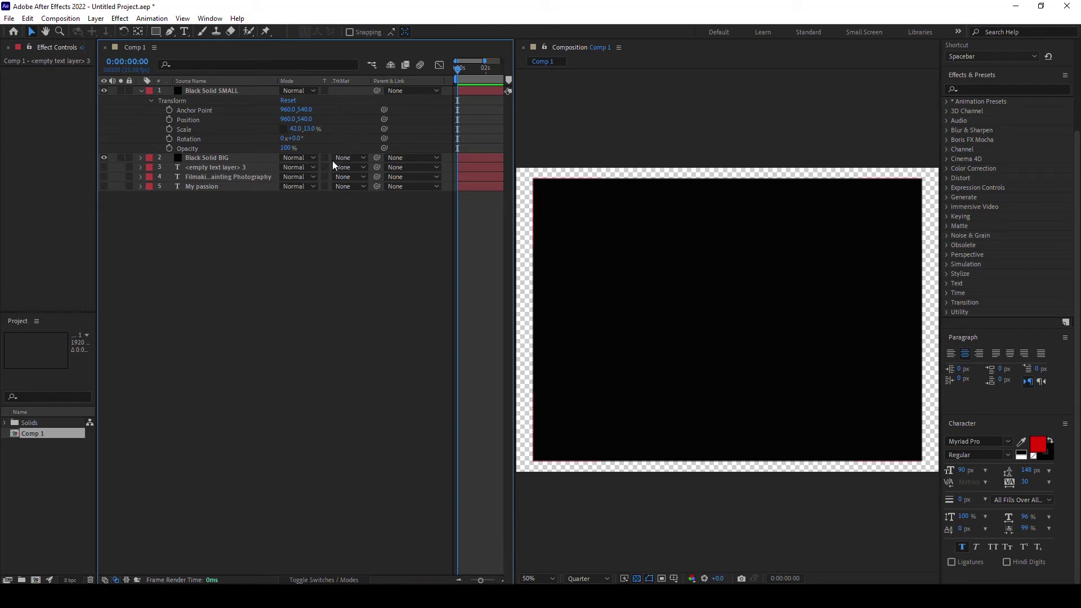
{"action": "left_click", "coordinate": [364, 157]}
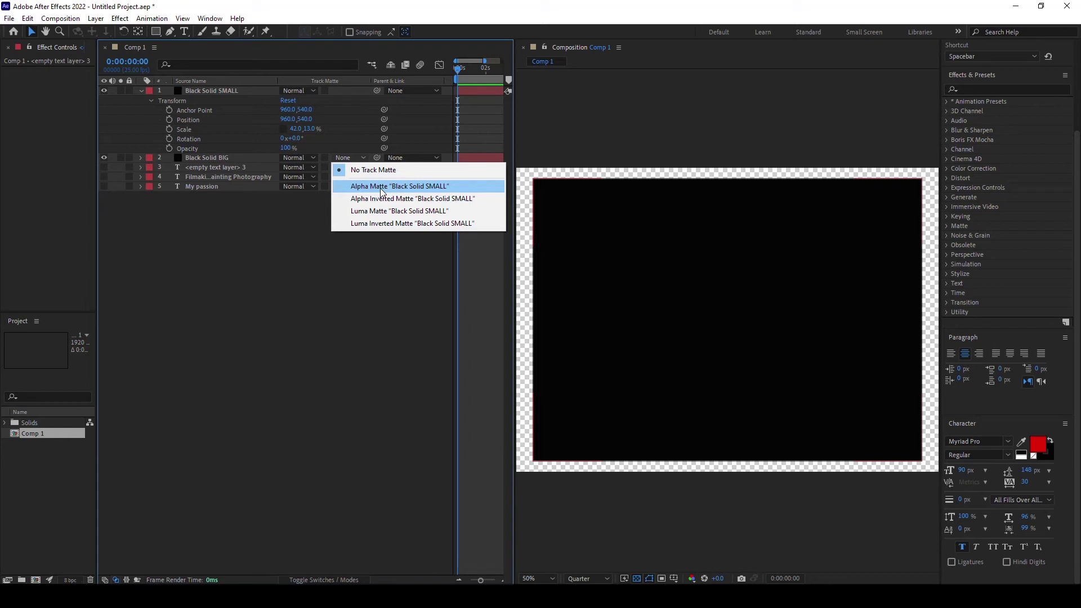
{"action": "left_click", "coordinate": [381, 188]}
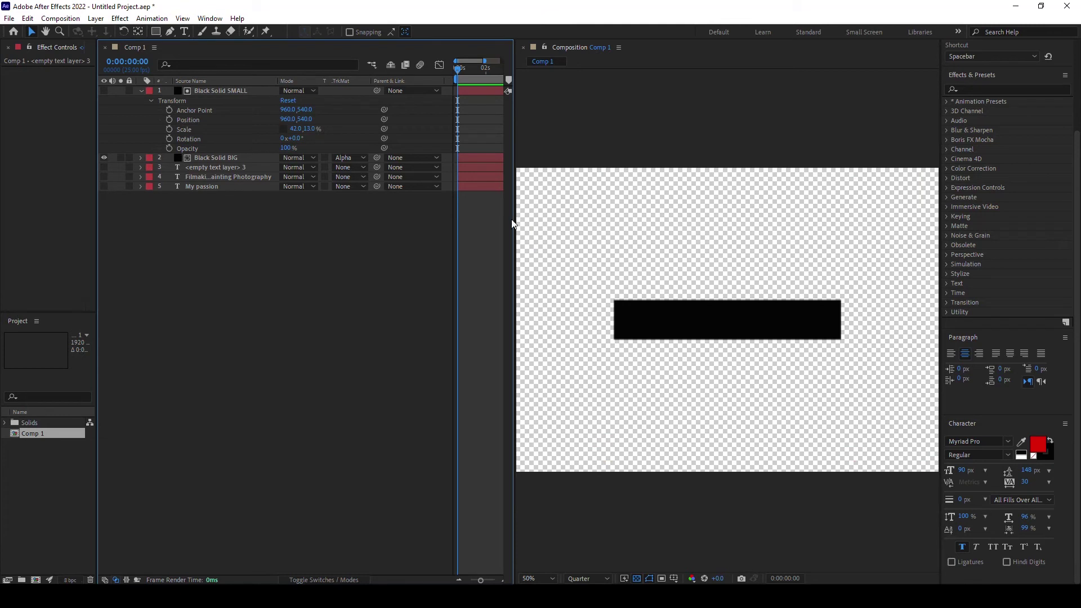
Switch Black Solid BIG's track matte to Alpha Inverted Matte "Black Solid SMALL".
{"action": "left_click", "coordinate": [364, 158]}
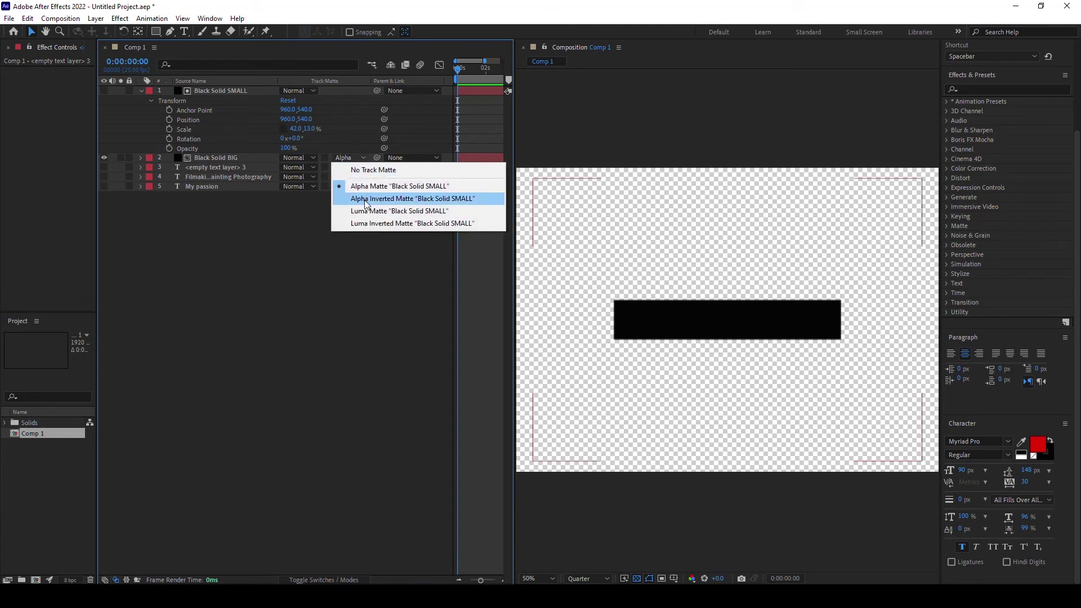
{"action": "left_click", "coordinate": [386, 201]}
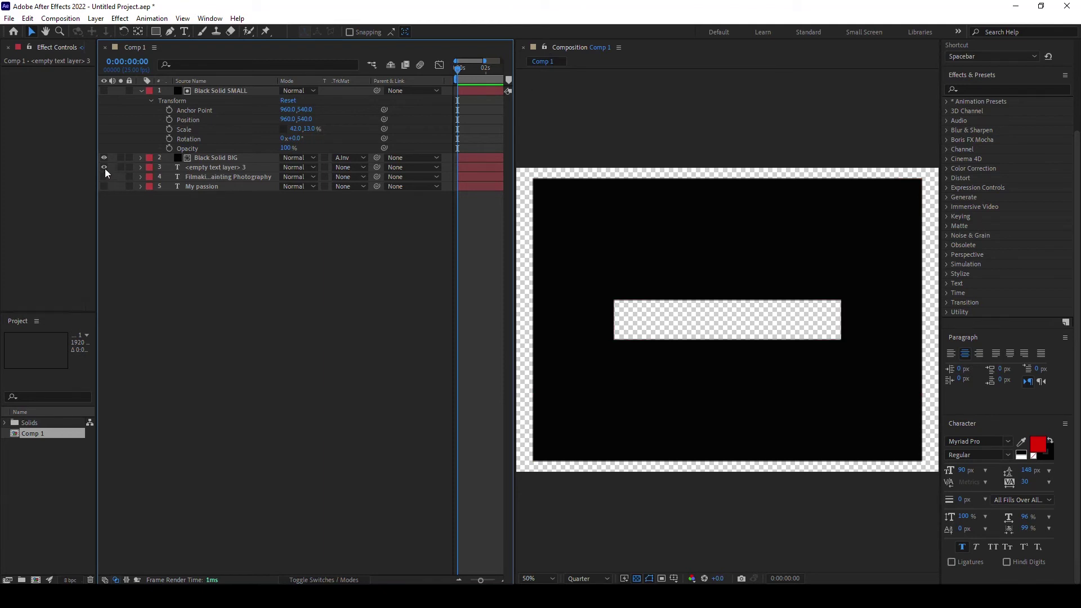
Delete the leftover empty text layer and unhide the word list and My passion layers.
{"action": "left_click", "coordinate": [213, 168]}
{"action": "key", "text": "Delete"}
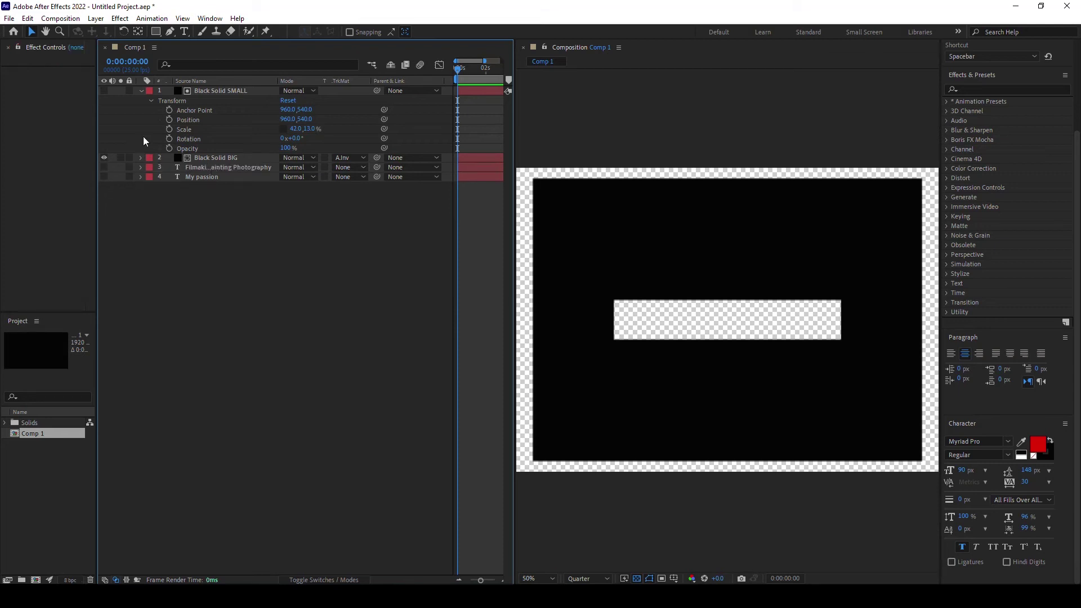
{"action": "left_click", "coordinate": [104, 166]}
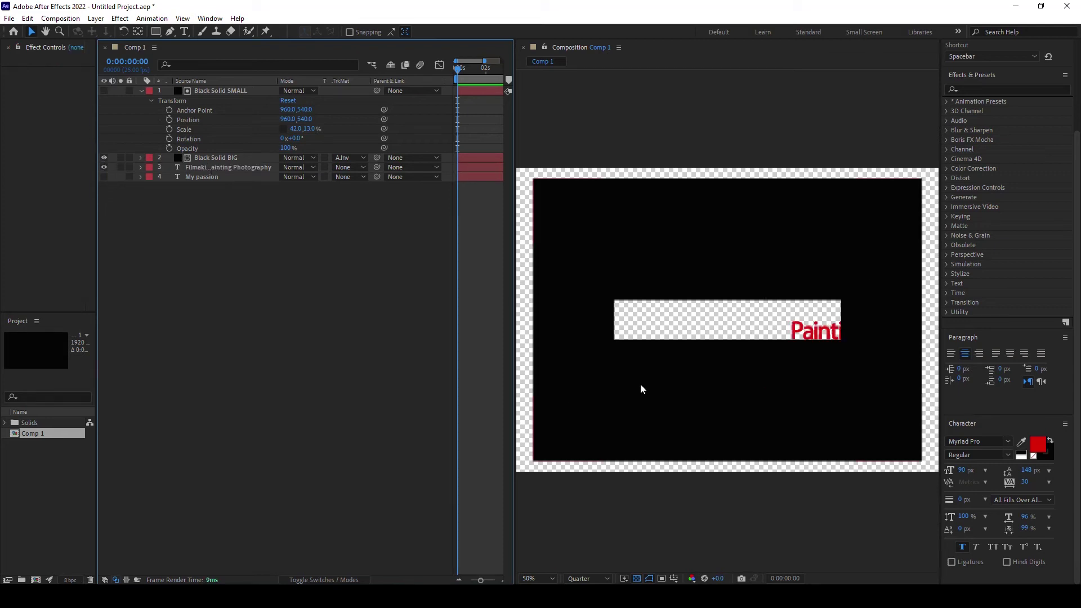
{"action": "left_click", "coordinate": [103, 177]}
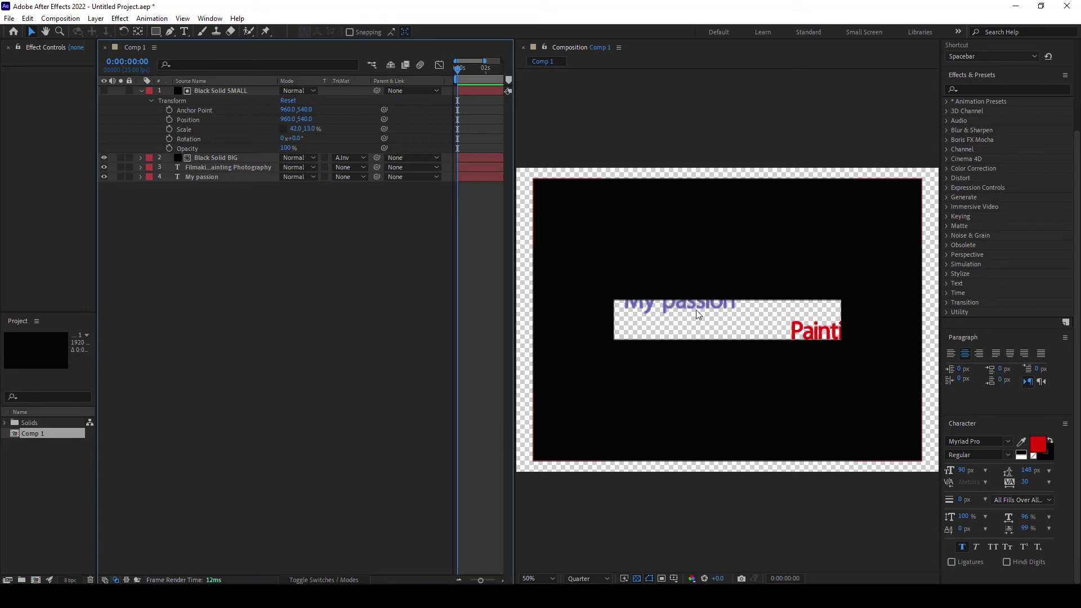
{"action": "left_click_drag", "start_coordinate": [459, 68], "coordinate": [450, 81]}
{"action": "left_click", "coordinate": [197, 167]}
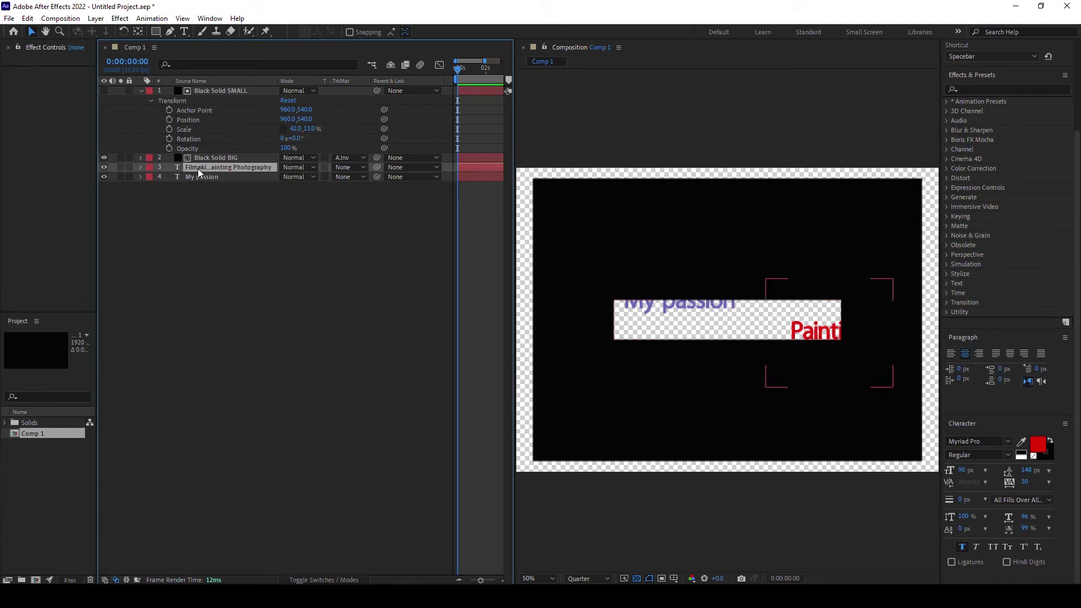
Expand both text layers' Transform and set Position Y to 540 for My passion and the word list.
{"action": "left_click", "coordinate": [140, 167]}
{"action": "left_click", "coordinate": [142, 196]}
{"action": "left_click", "coordinate": [151, 187]}
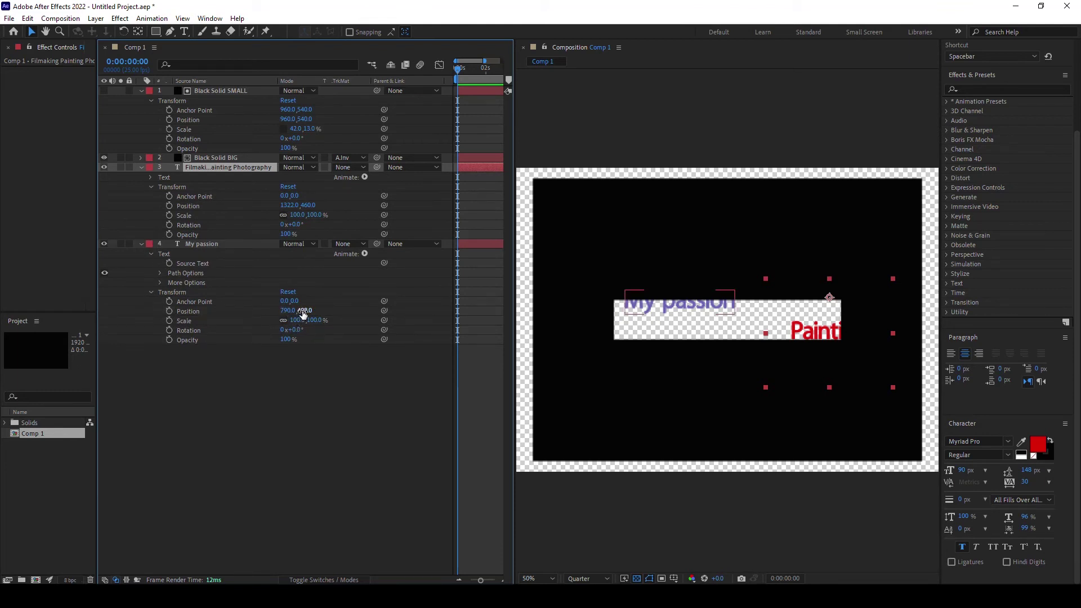
{"action": "left_click_drag", "start_coordinate": [303, 313], "coordinate": [338, 311]}
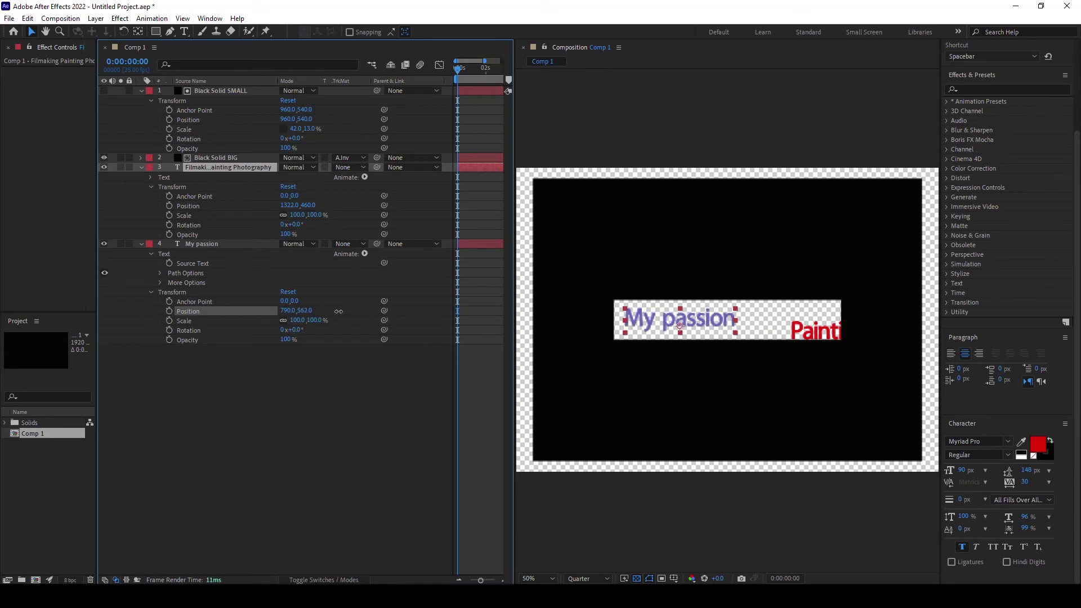
{"action": "left_click", "coordinate": [304, 311]}
{"action": "type", "text": "540"}
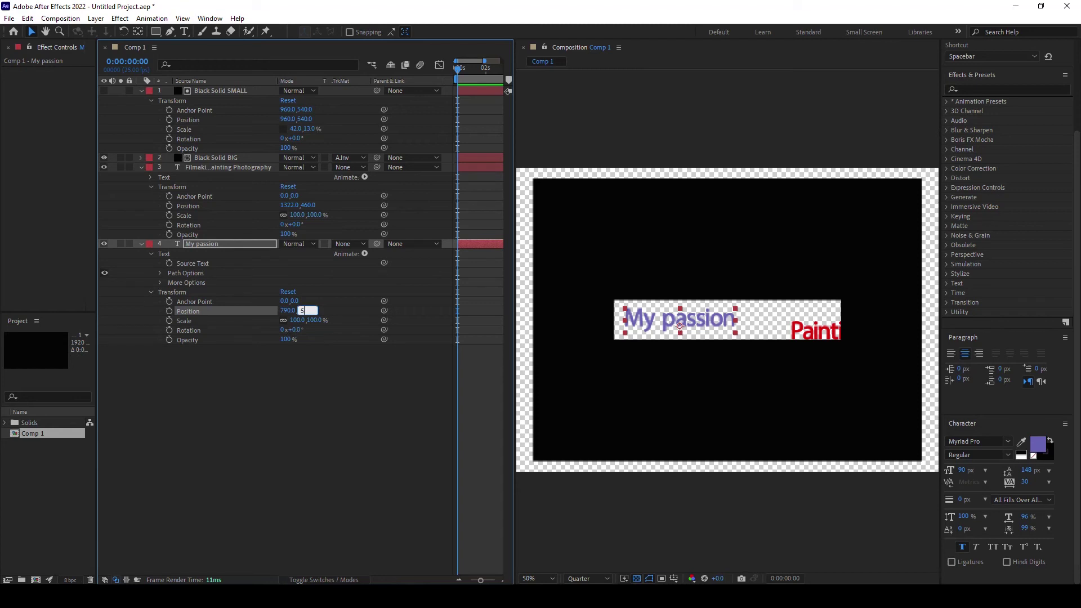
{"action": "key", "text": "Return"}
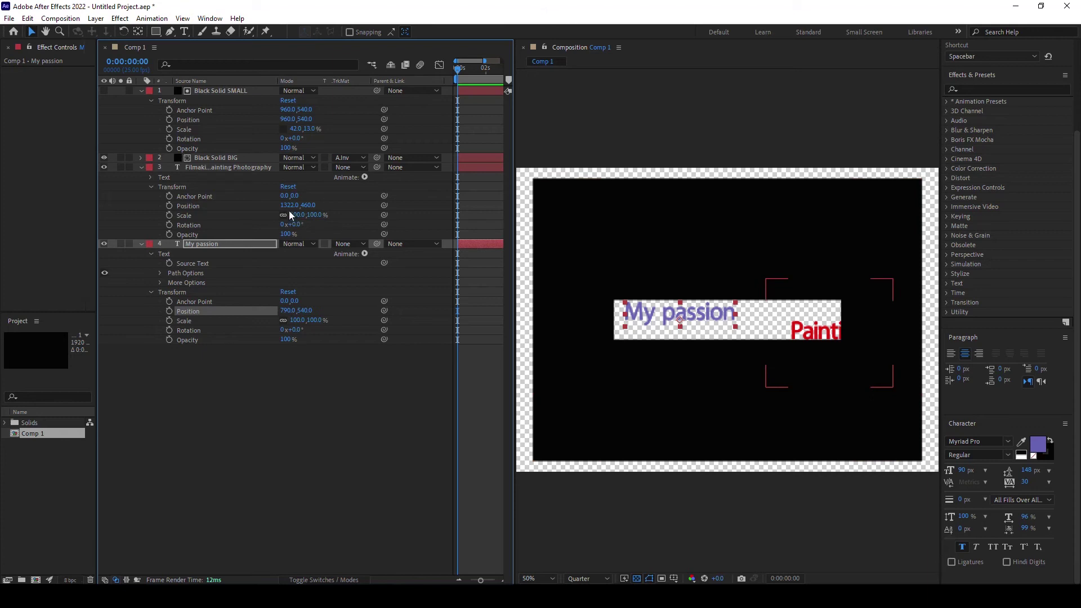
{"action": "left_click", "coordinate": [308, 205]}
{"action": "type", "text": "540"}
{"action": "key", "text": "Return"}
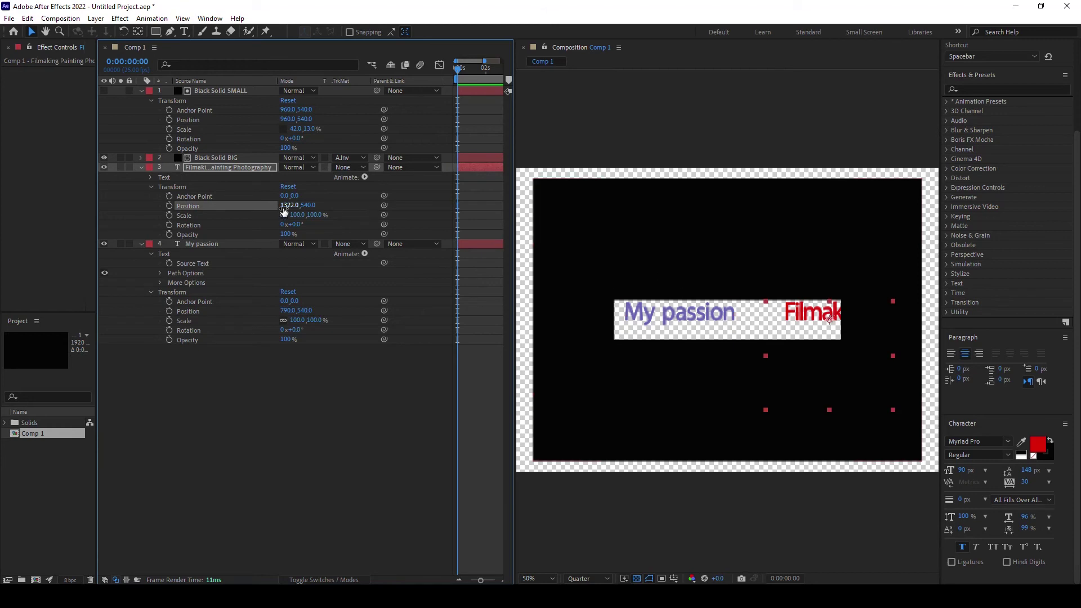
Slide the layers horizontally so My passion sits at X 773 and Filmaking at about 1184.
{"action": "left_click_drag", "start_coordinate": [290, 205], "coordinate": [212, 207]}
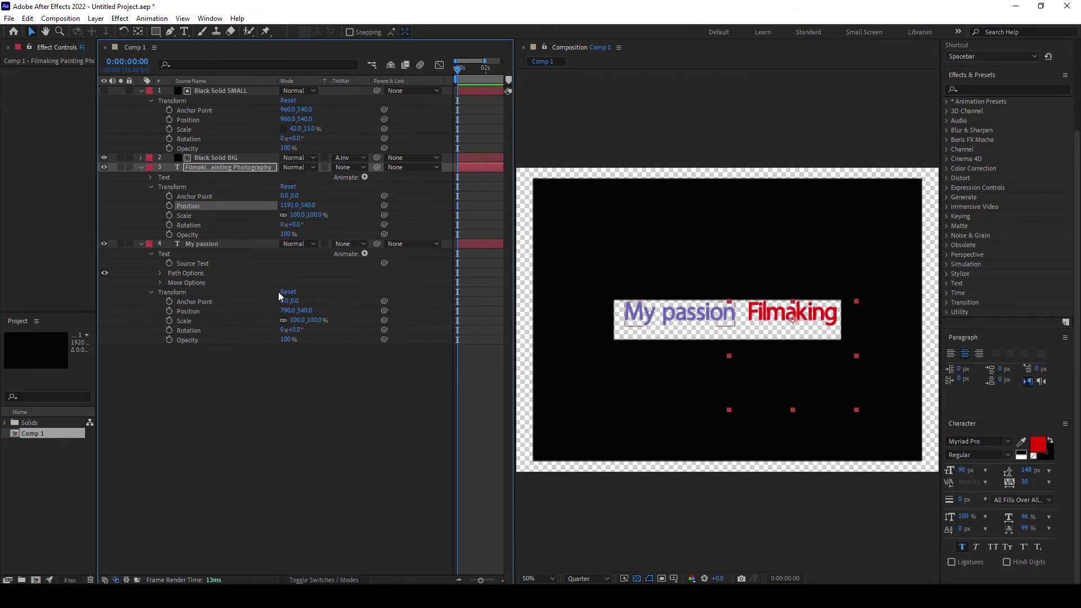
{"action": "left_click_drag", "start_coordinate": [287, 310], "coordinate": [275, 310]}
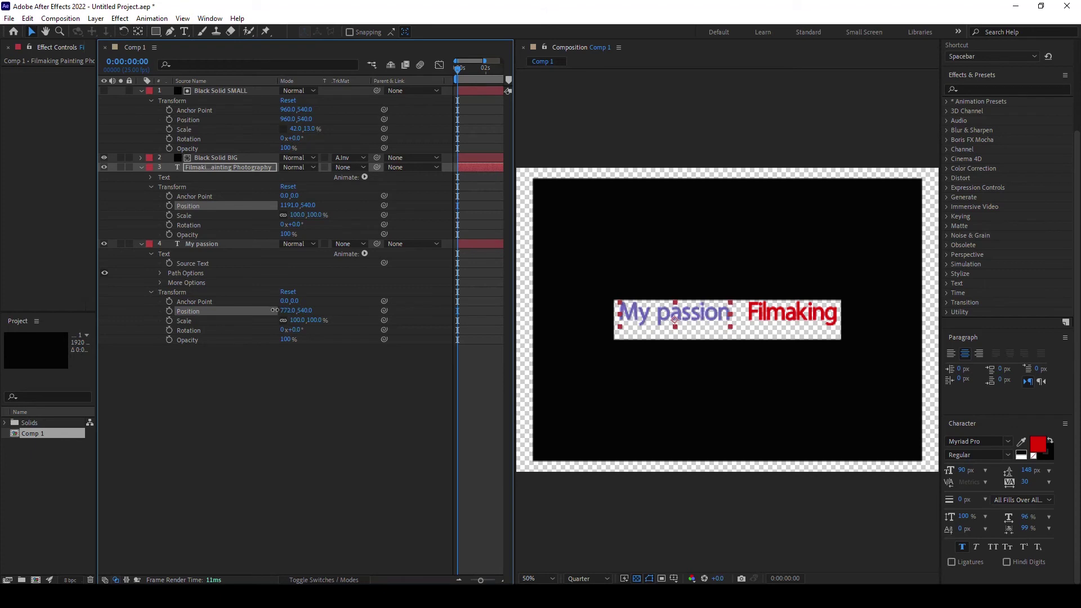
{"action": "left_click_drag", "start_coordinate": [275, 310], "coordinate": [273, 311]}
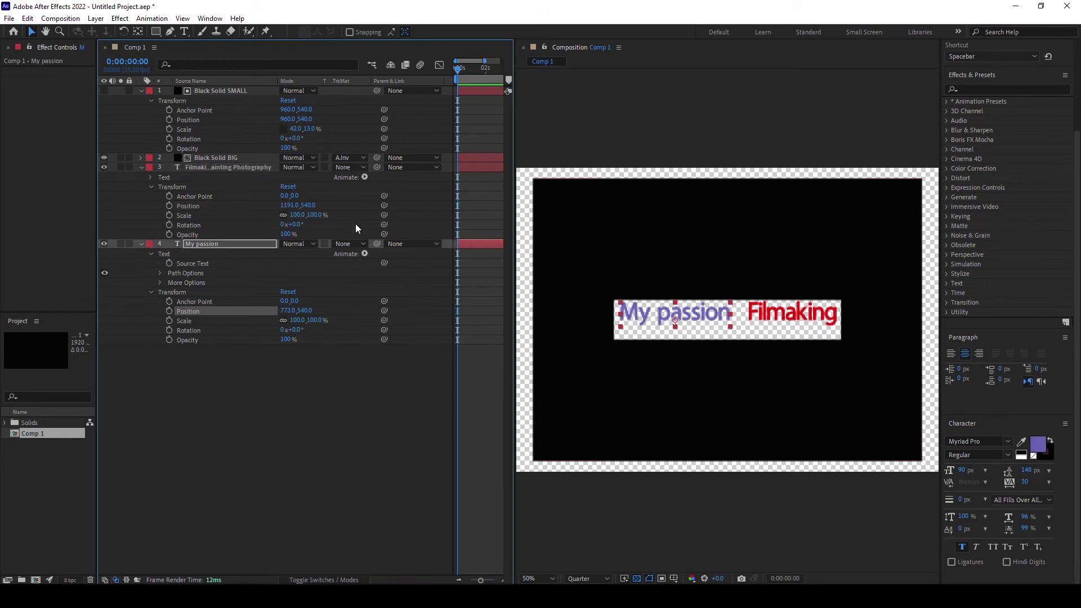
{"action": "left_click_drag", "start_coordinate": [287, 205], "coordinate": [285, 205]}
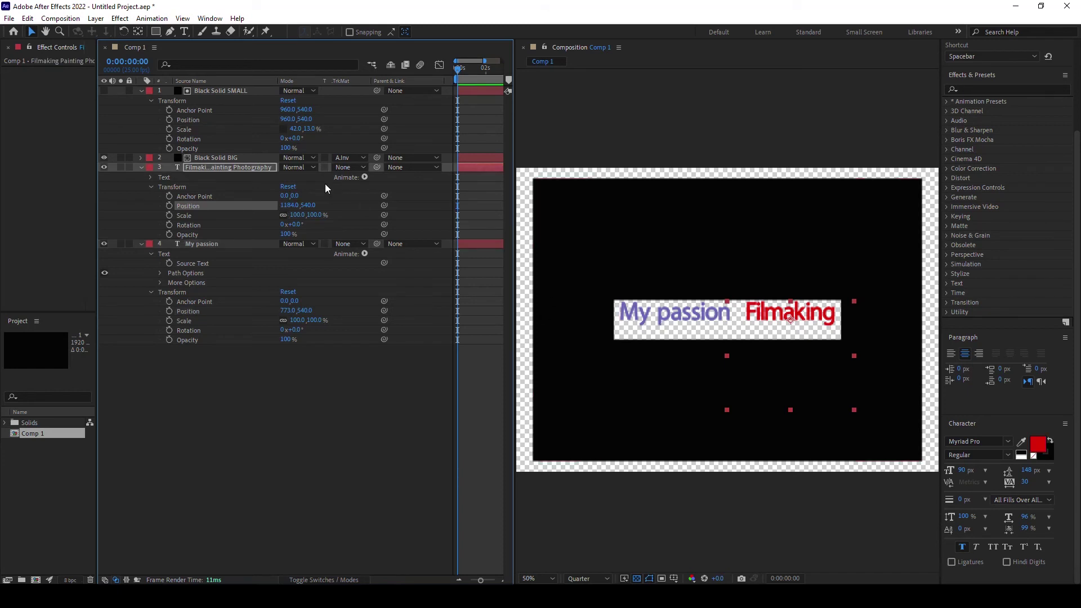
Tighten the Black Solid SMALL bar to 41×9% scale at 960,516 and hide the transparency grid.
{"action": "left_click", "coordinate": [234, 91]}
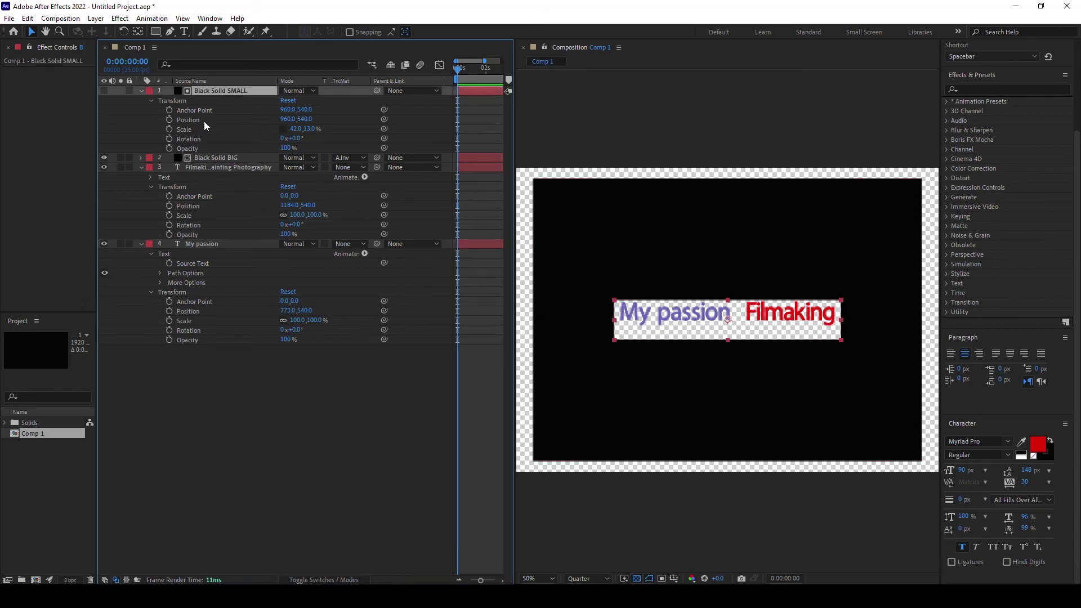
{"action": "left_click_drag", "start_coordinate": [301, 120], "coordinate": [289, 119]}
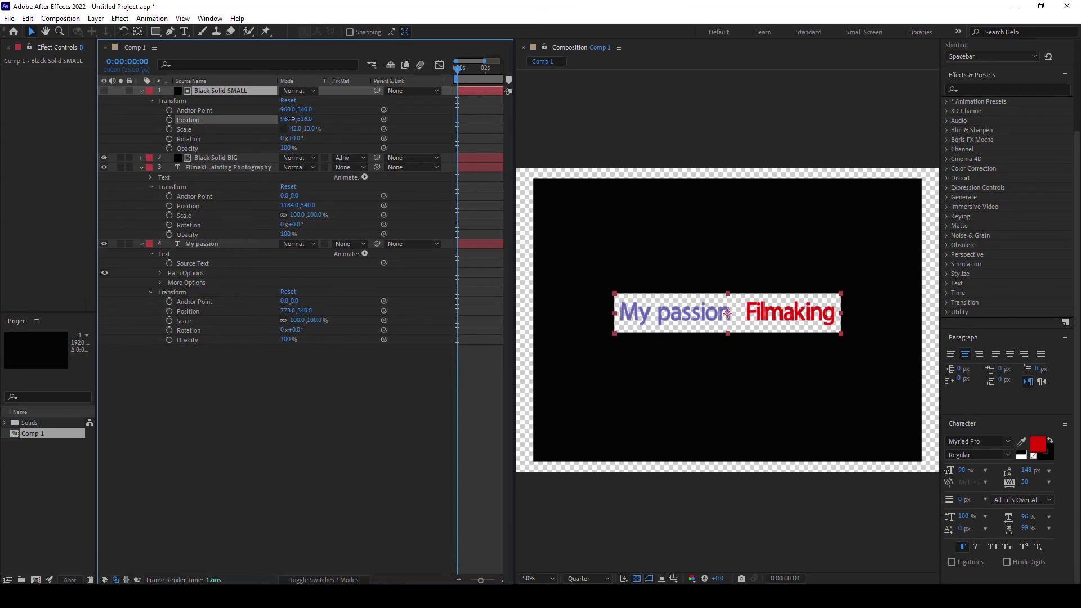
{"action": "left_click", "coordinate": [290, 119]}
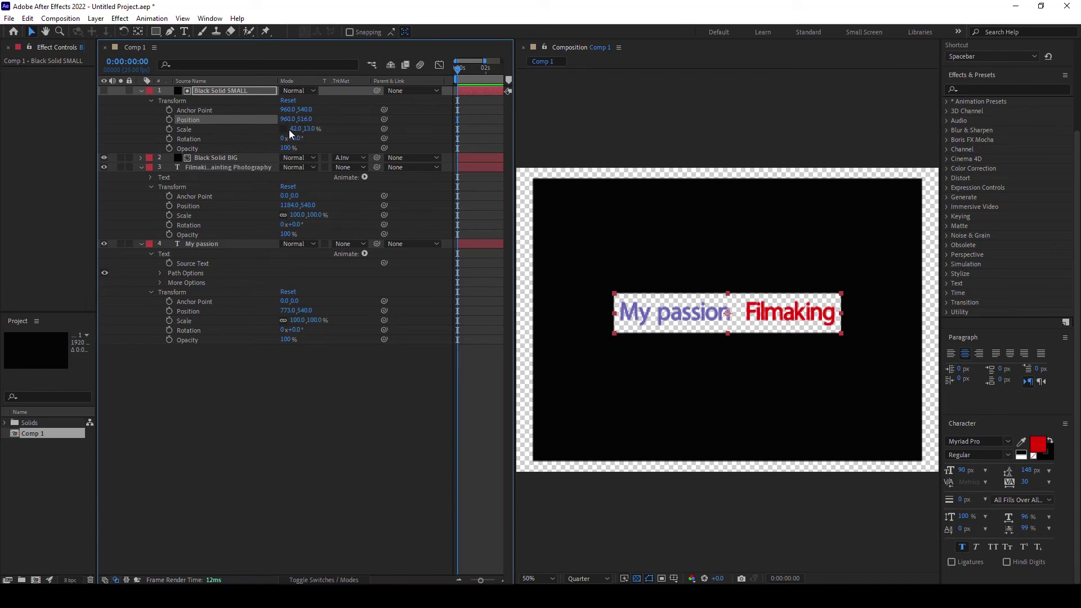
{"action": "left_click_drag", "start_coordinate": [295, 131], "coordinate": [306, 130]}
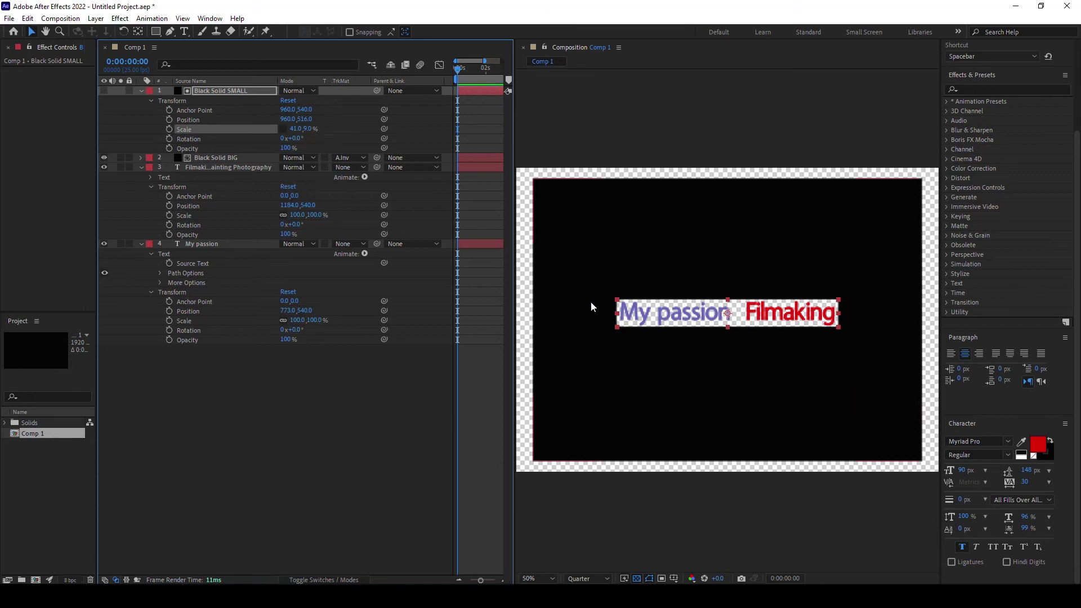
{"action": "left_click", "coordinate": [637, 580]}
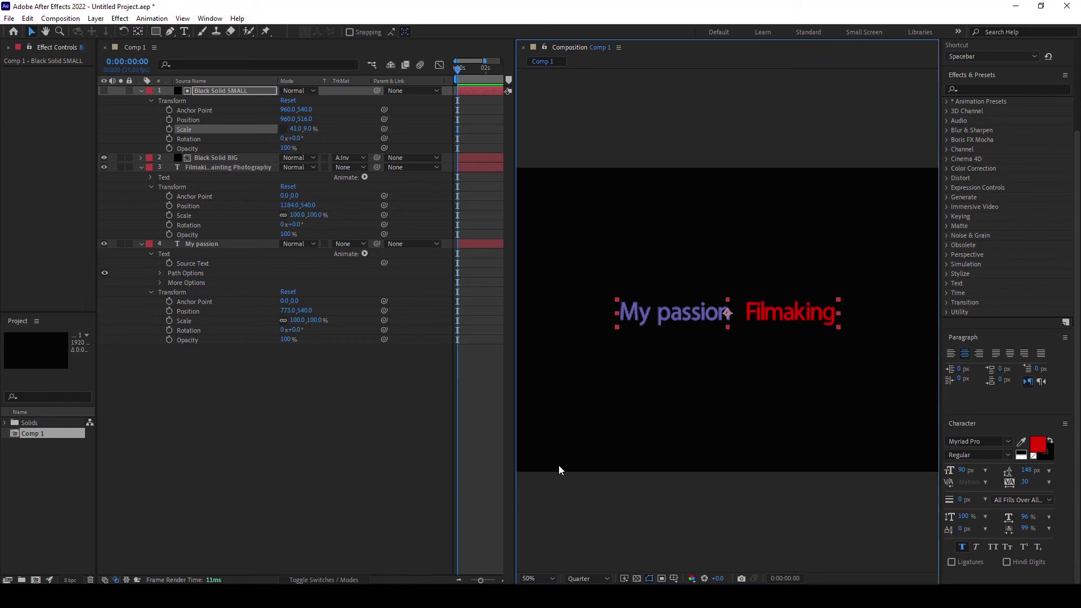
Restore the checkerboard, widen the timeline, preview the animation to its end, then return to 0s.
{"action": "left_click", "coordinate": [637, 579]}
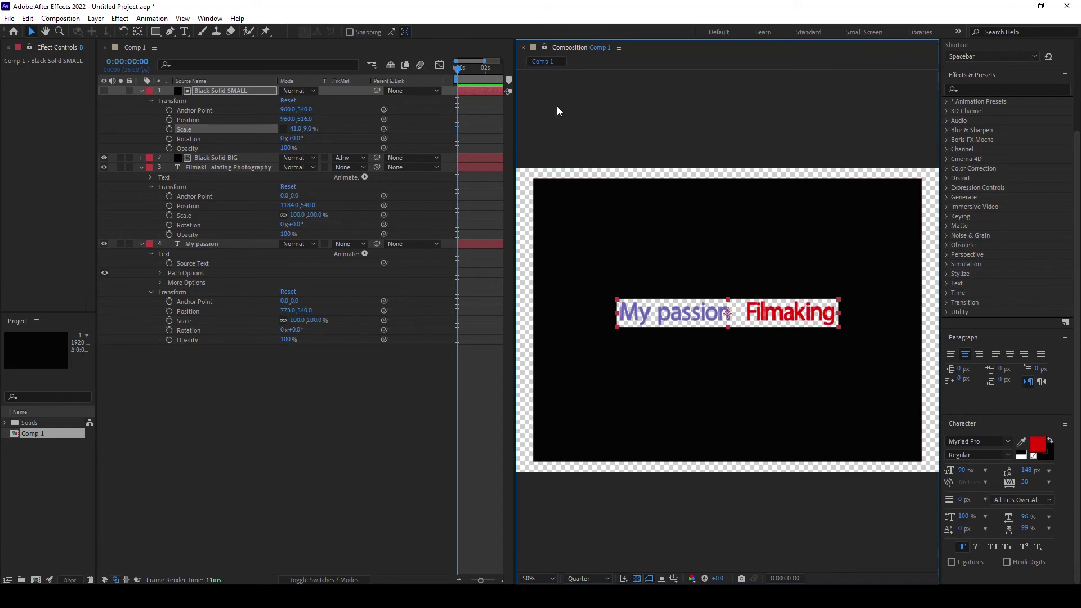
{"action": "left_click_drag", "start_coordinate": [514, 111], "coordinate": [584, 113]}
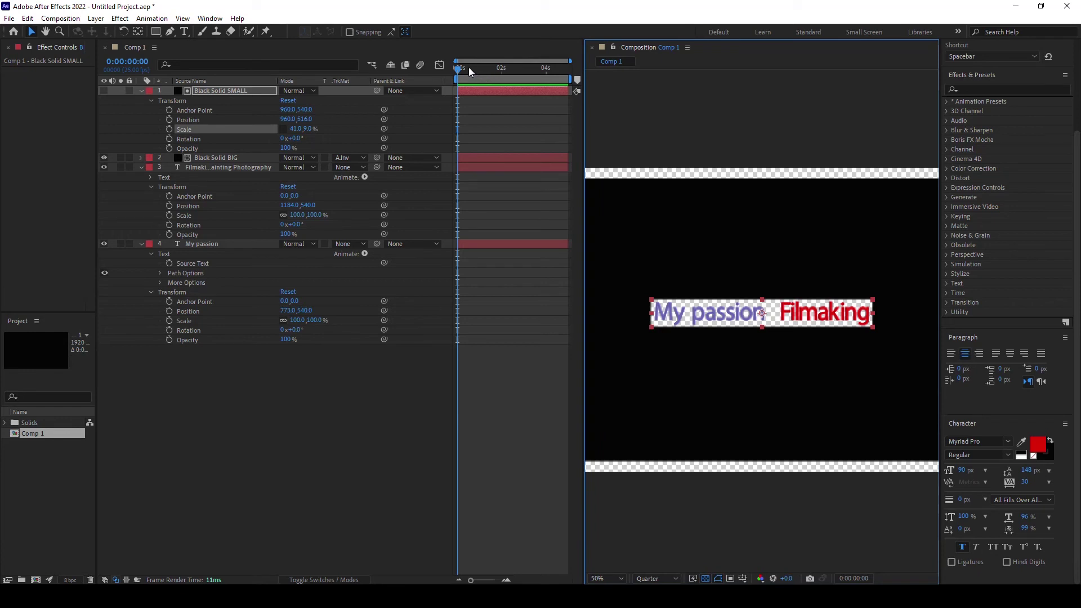
{"action": "left_click_drag", "start_coordinate": [469, 67], "coordinate": [577, 73]}
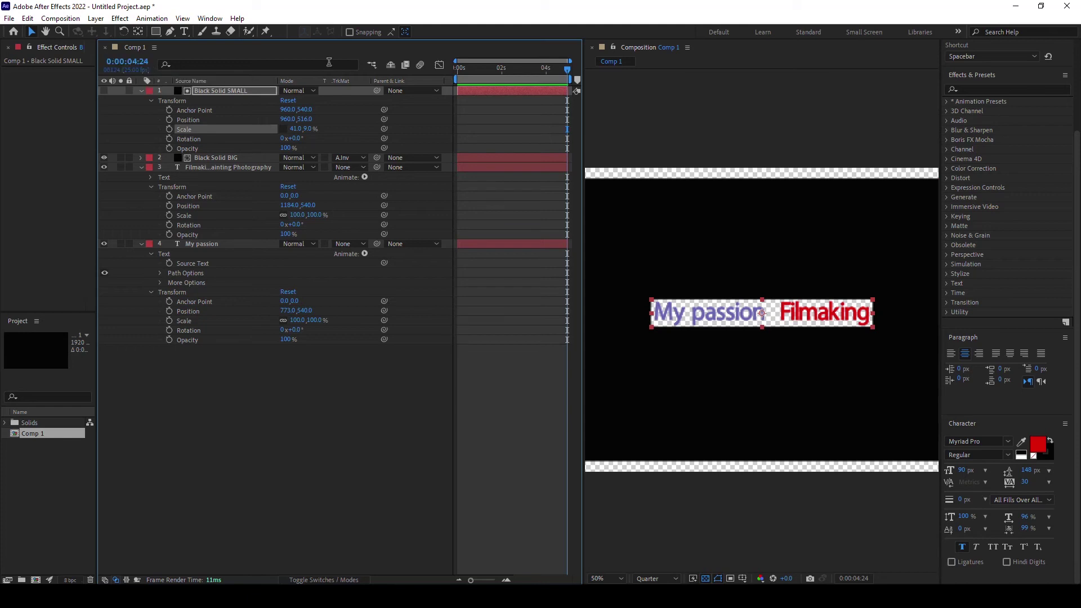
{"action": "key", "text": "space"}
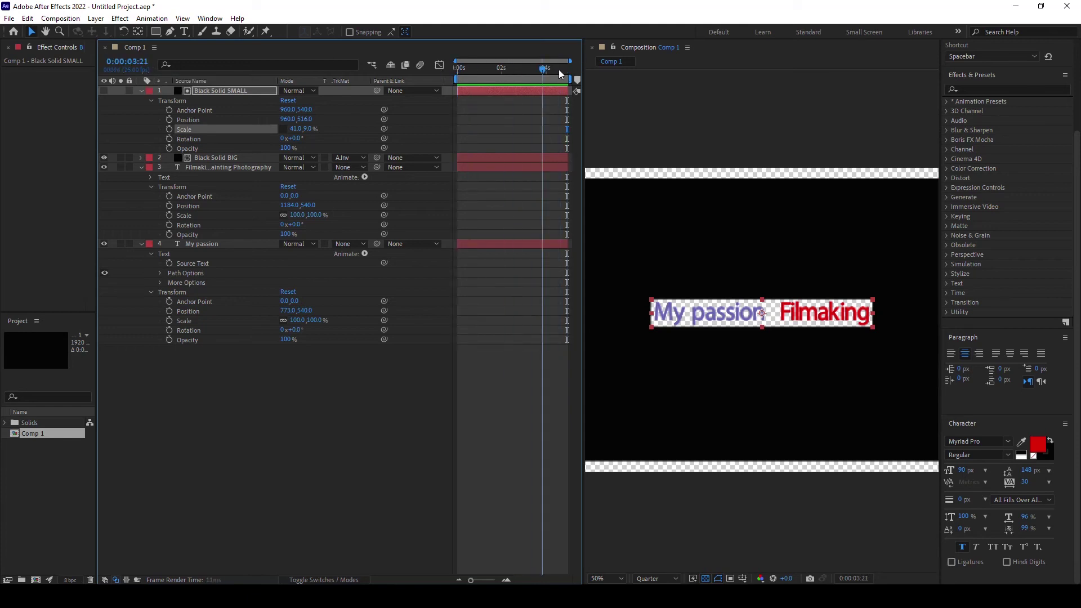
{"action": "left_click", "coordinate": [564, 71]}
{"action": "left_click_drag", "start_coordinate": [565, 72], "coordinate": [456, 68]}
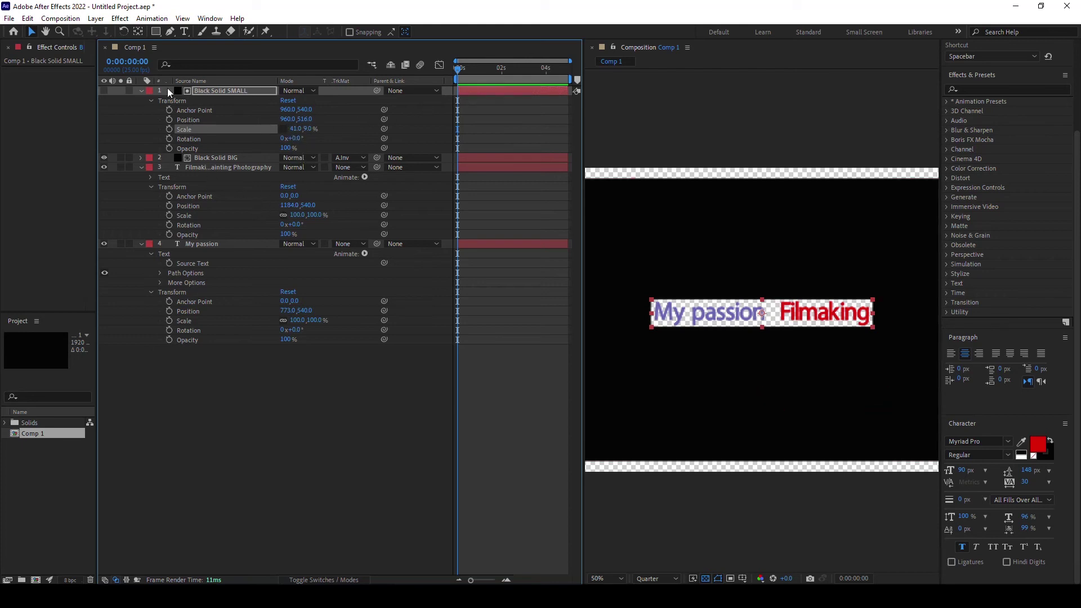
Keyframe My passion's Position at 0:15, then push it below the bar at 0s.
{"action": "left_click", "coordinate": [140, 91]}
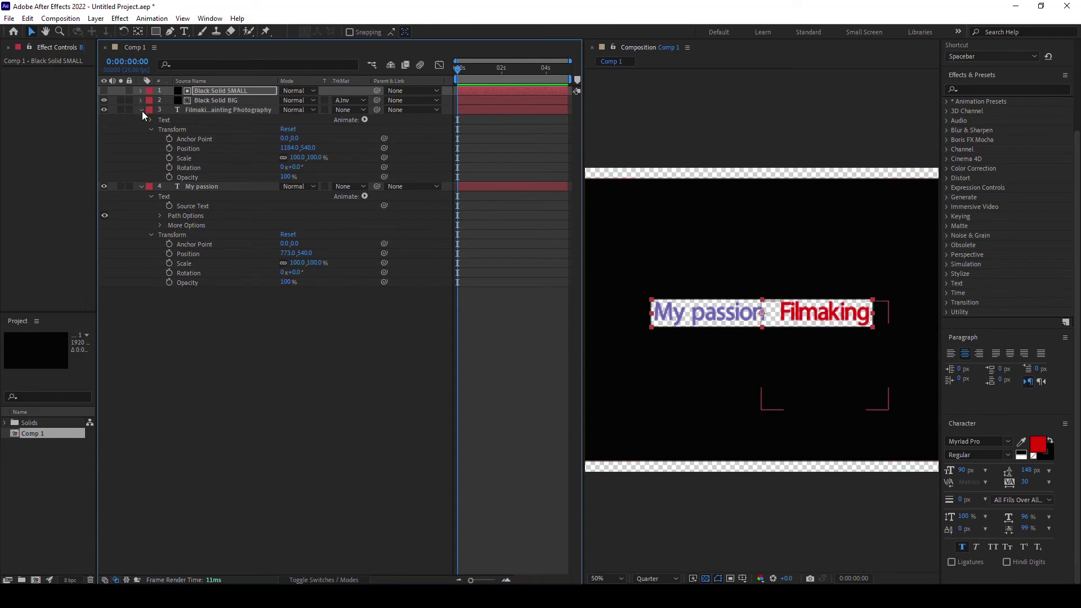
{"action": "left_click", "coordinate": [214, 110]}
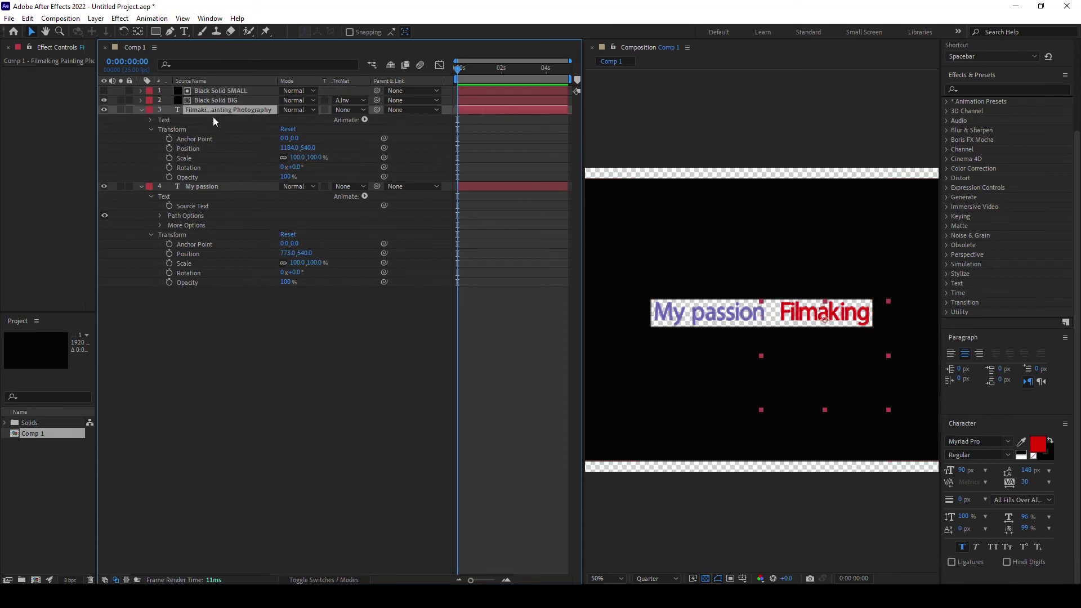
{"action": "left_click", "coordinate": [192, 187]}
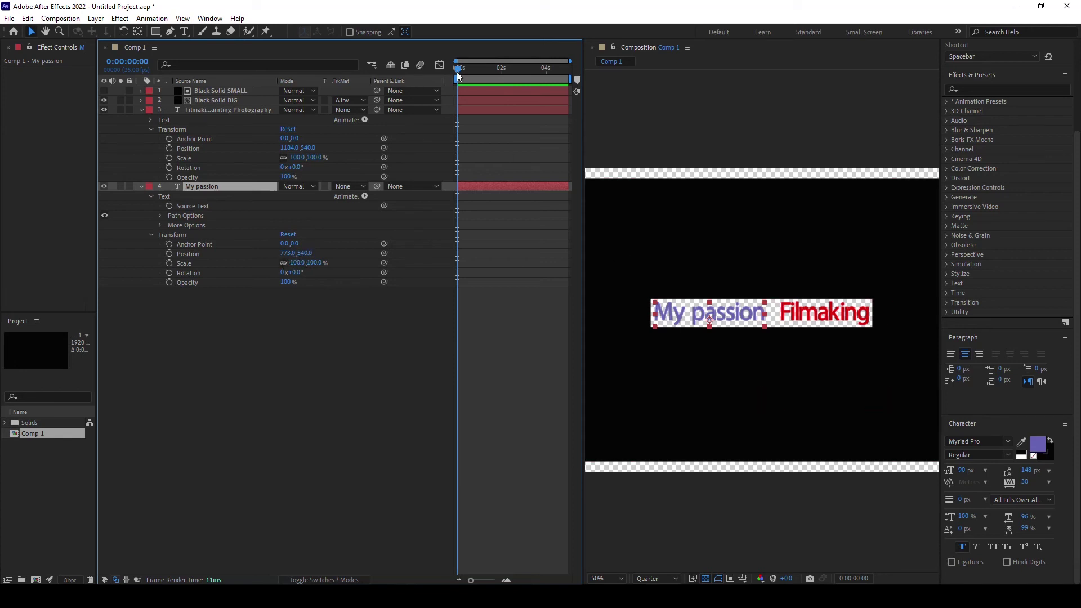
{"action": "left_click_drag", "start_coordinate": [458, 72], "coordinate": [472, 74]}
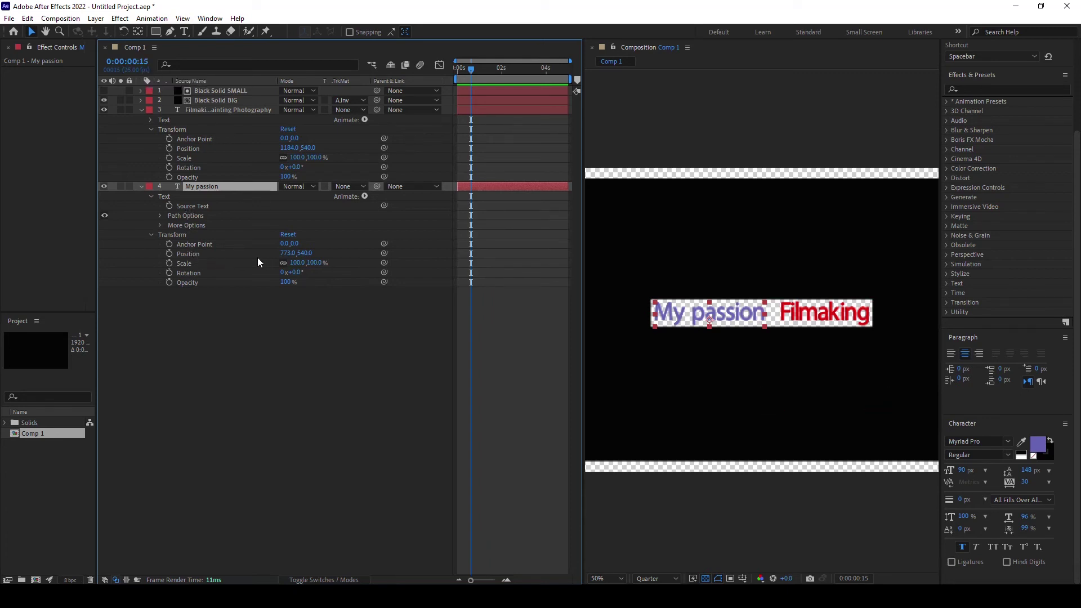
{"action": "left_click", "coordinate": [169, 253]}
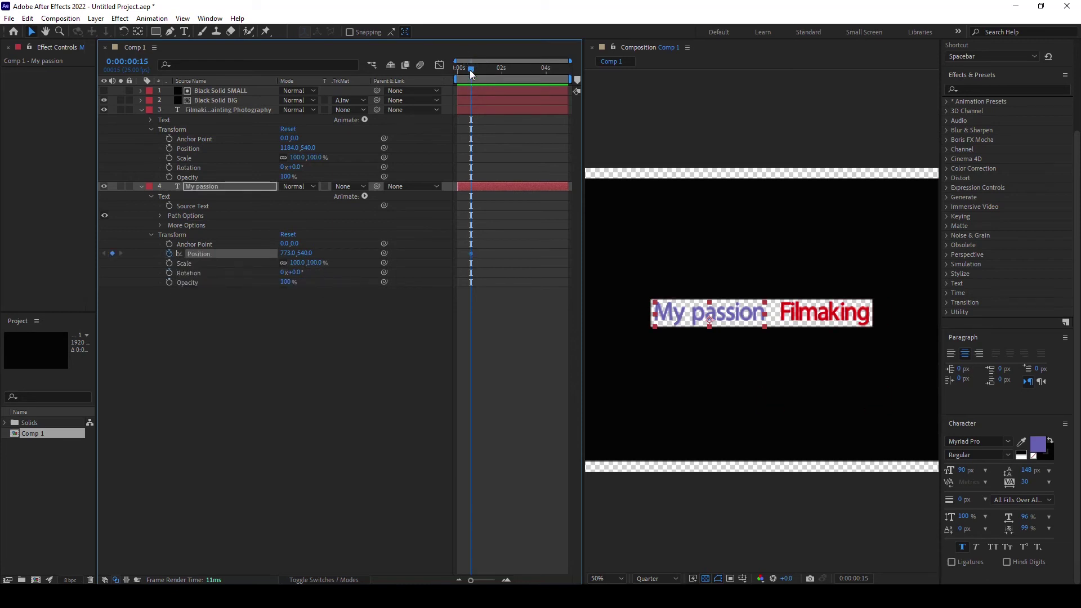
{"action": "left_click_drag", "start_coordinate": [470, 70], "coordinate": [447, 73]}
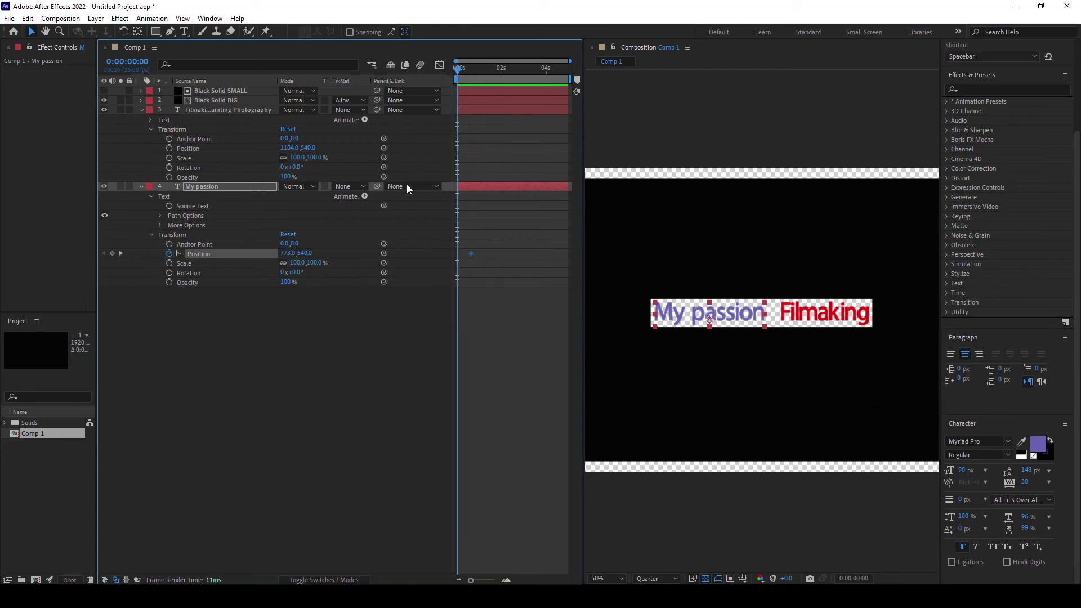
{"action": "left_click_drag", "start_coordinate": [313, 254], "coordinate": [357, 254]}
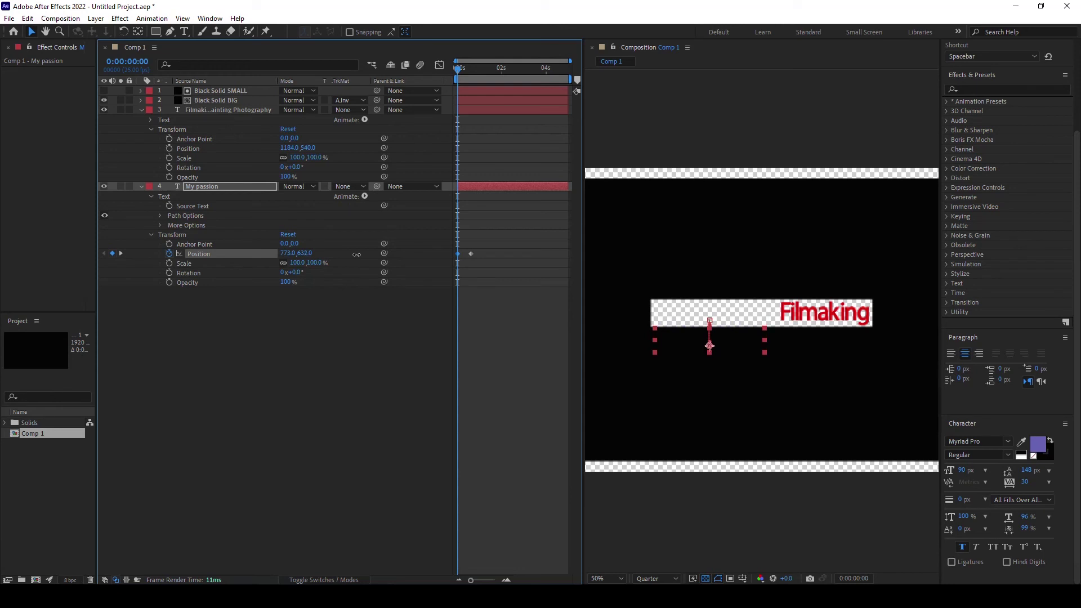
Scrub the timeline to about one second to check My passion rising into place.
{"action": "left_click_drag", "start_coordinate": [458, 68], "coordinate": [475, 75]}
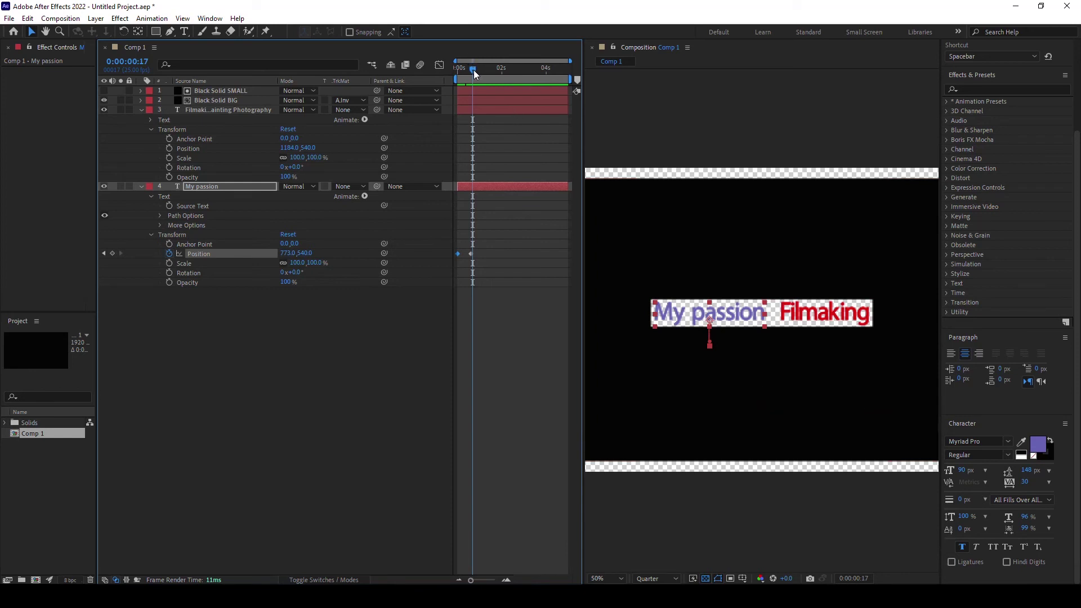
{"action": "left_click_drag", "start_coordinate": [475, 70], "coordinate": [471, 70]}
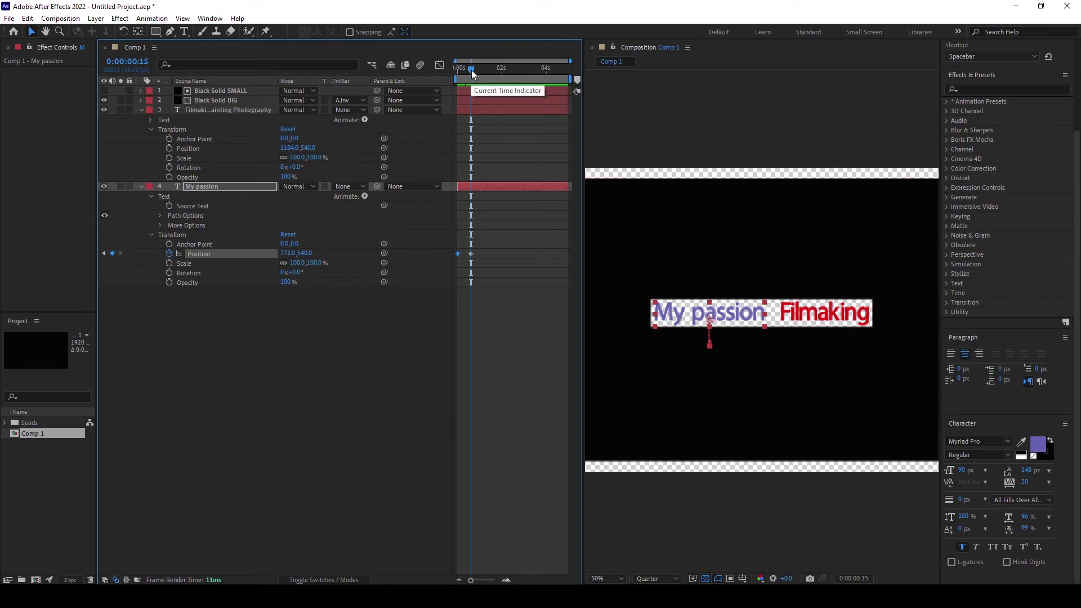
{"action": "left_click_drag", "start_coordinate": [471, 70], "coordinate": [490, 75]}
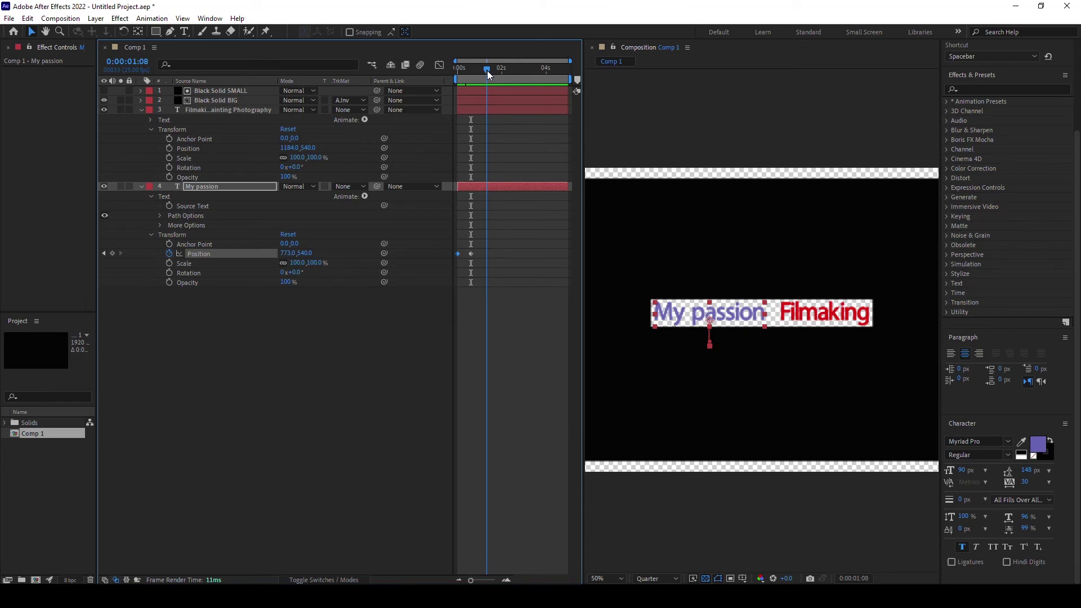
{"action": "left_click_drag", "start_coordinate": [487, 71], "coordinate": [485, 72]}
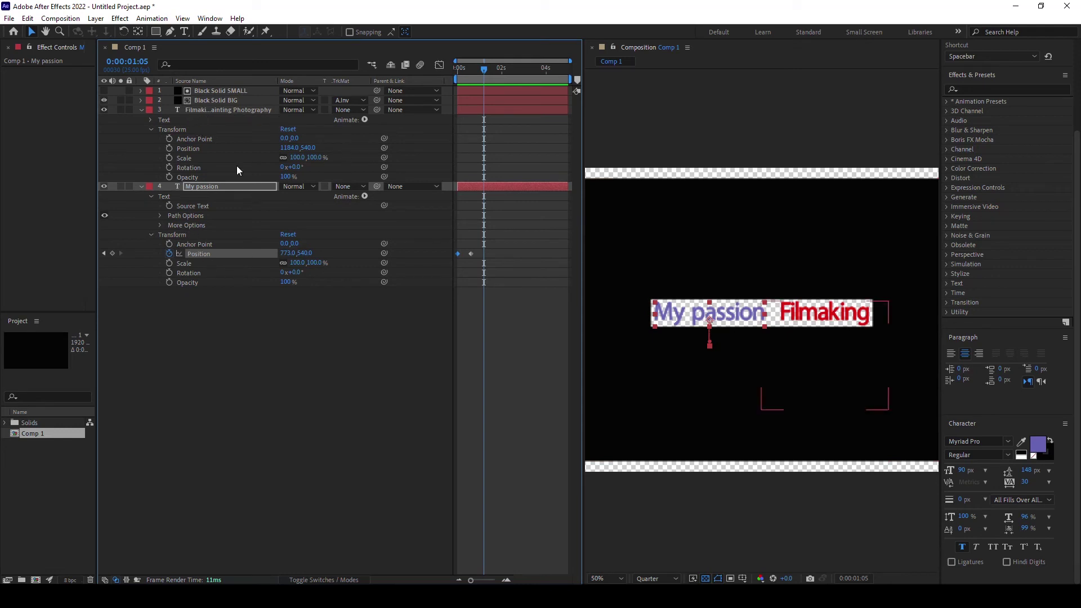
Keyframe the word list's Position at 1:05, then lower it out of the bar at 0:15.
{"action": "left_click", "coordinate": [169, 148]}
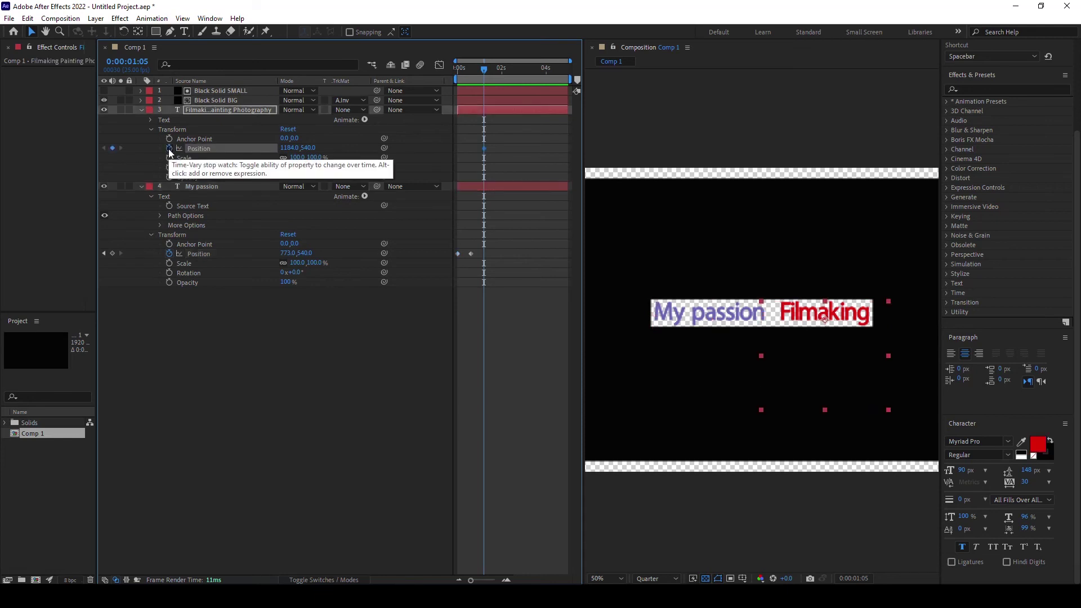
{"action": "left_click_drag", "start_coordinate": [484, 69], "coordinate": [471, 70]}
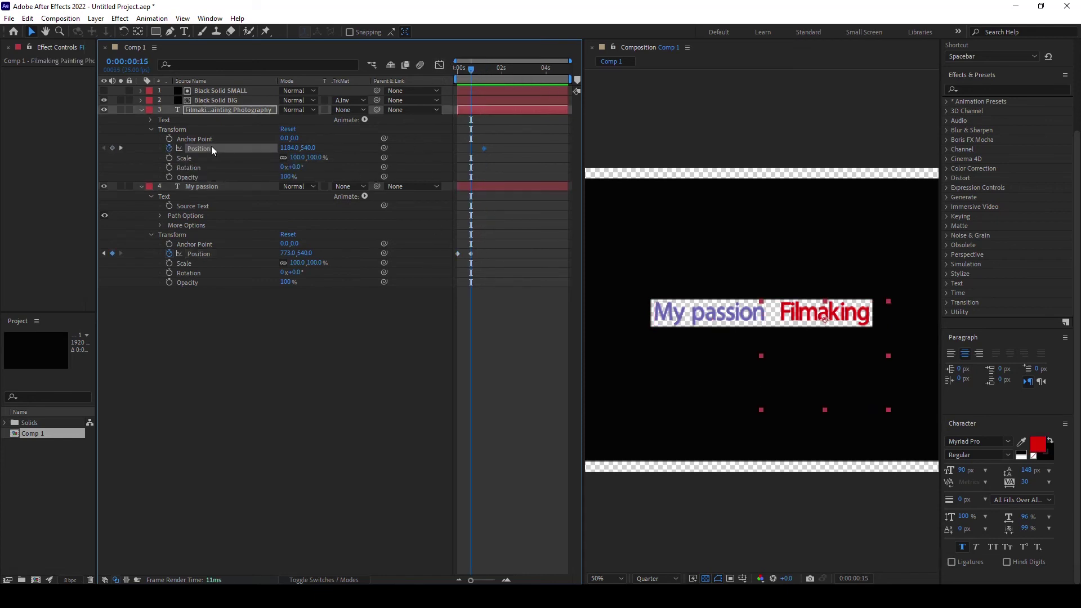
{"action": "left_click", "coordinate": [113, 148]}
{"action": "left_click_drag", "start_coordinate": [308, 148], "coordinate": [356, 151]}
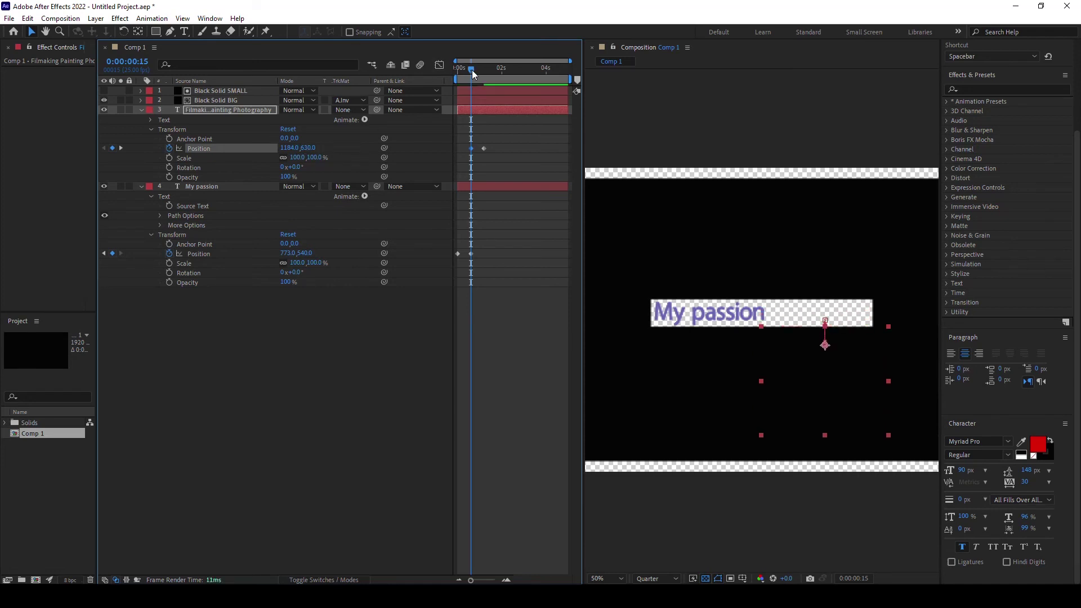
Nudge the word list right to 1188,540 and add a hold keyframe at 1:10 for Filmaking.
{"action": "mouse_move", "coordinate": [472, 70]}
{"action": "left_mouse_down"}
{"action": "mouse_move", "coordinate": [457, 70]}
{"action": "mouse_move", "coordinate": [486, 73]}
{"action": "left_mouse_up"}
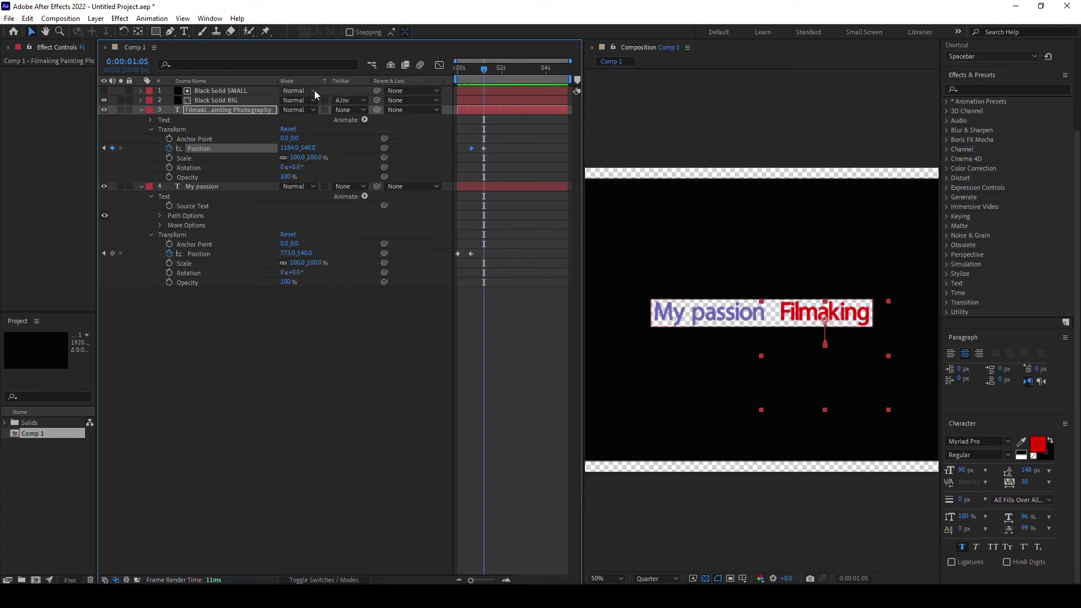
{"action": "key", "text": "Right"}
{"action": "key", "text": "Right"}
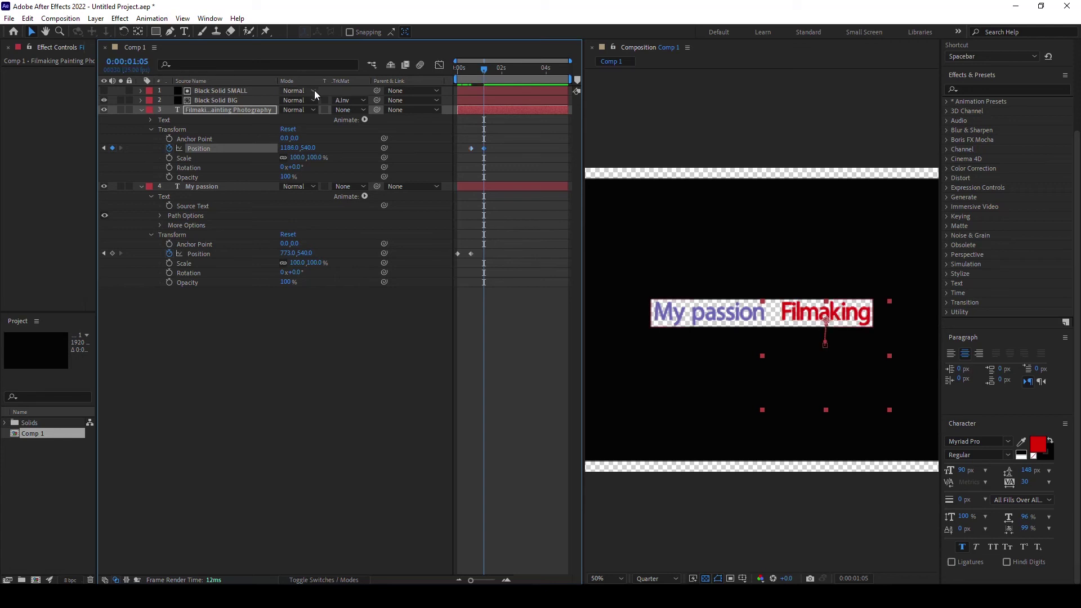
{"action": "key", "text": "Right"}
{"action": "key", "text": "Right"}
{"action": "left_click_drag", "start_coordinate": [486, 69], "coordinate": [489, 68]}
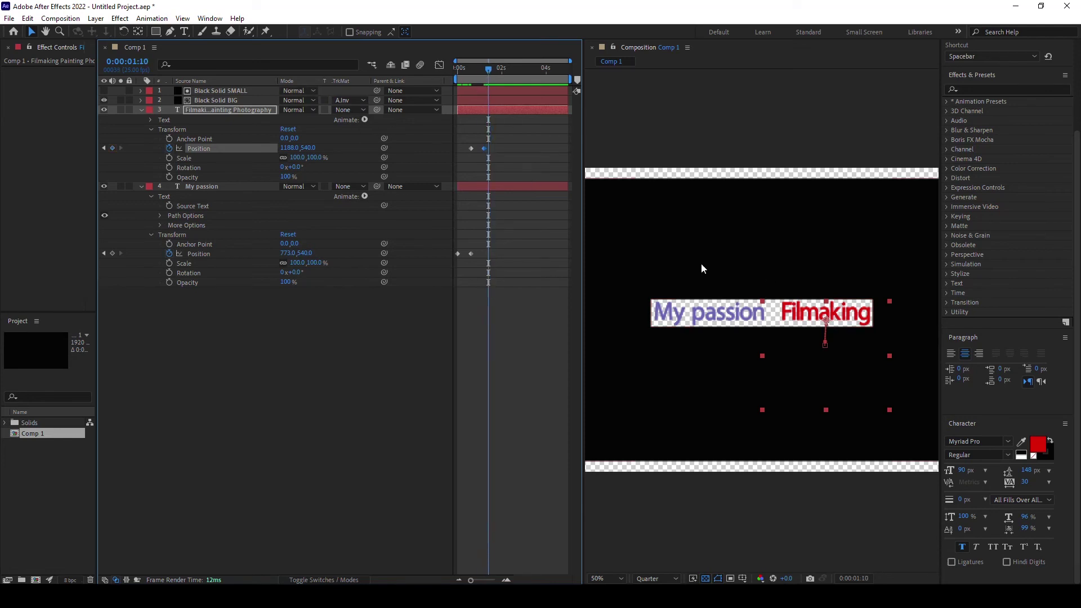
{"action": "left_click", "coordinate": [113, 149]}
{"action": "left_click_drag", "start_coordinate": [488, 70], "coordinate": [501, 70]}
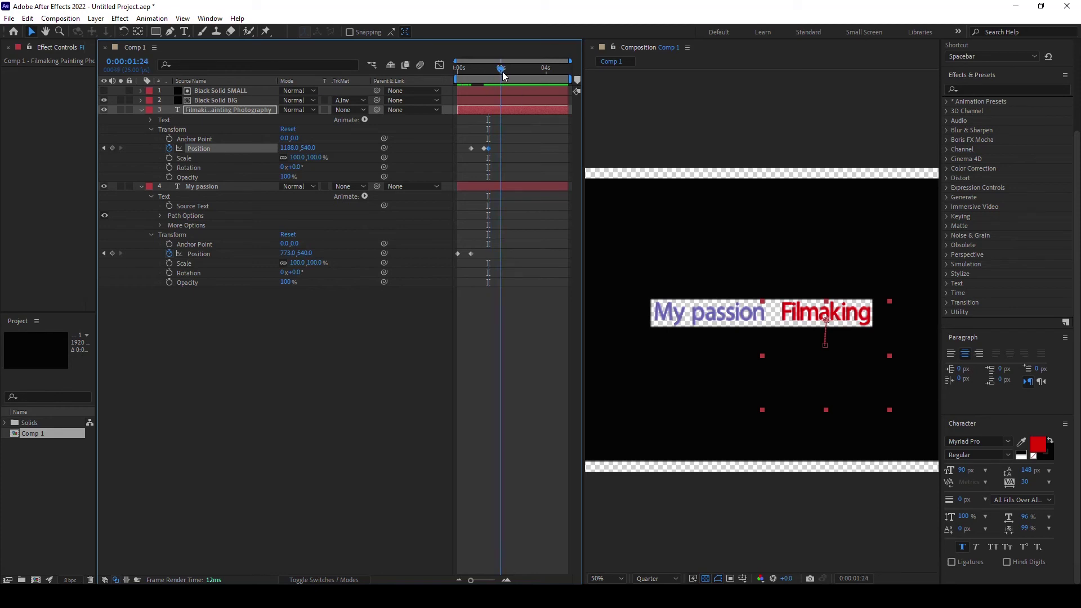
{"action": "left_click_drag", "start_coordinate": [502, 72], "coordinate": [502, 70]}
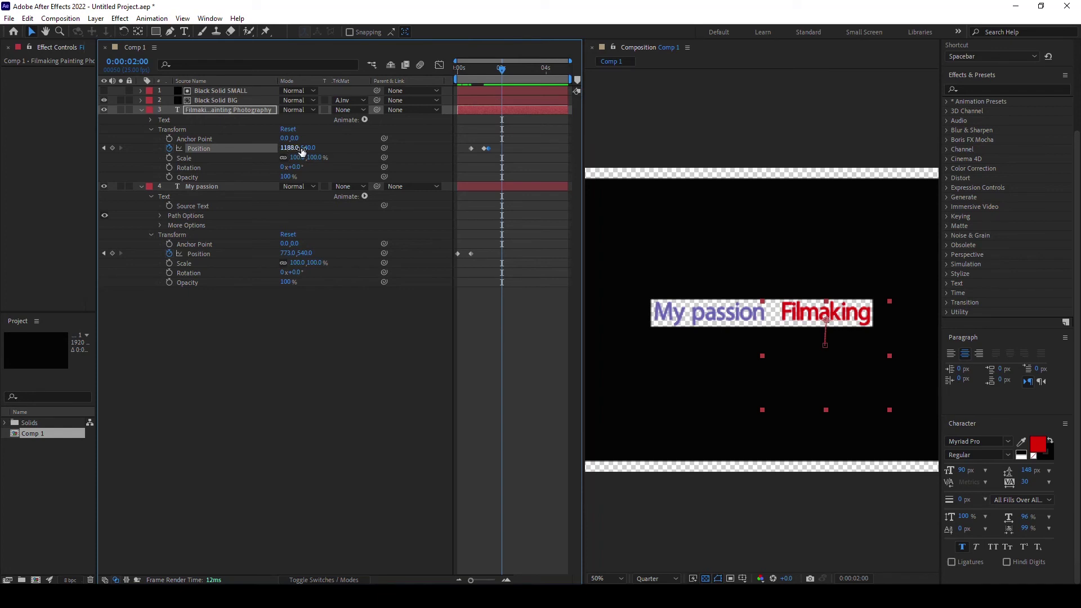
Raise the list to Painting at 2:00, hold it at 2:05, then raise it to Photography (1188,252).
{"action": "left_click_drag", "start_coordinate": [302, 148], "coordinate": [223, 148]}
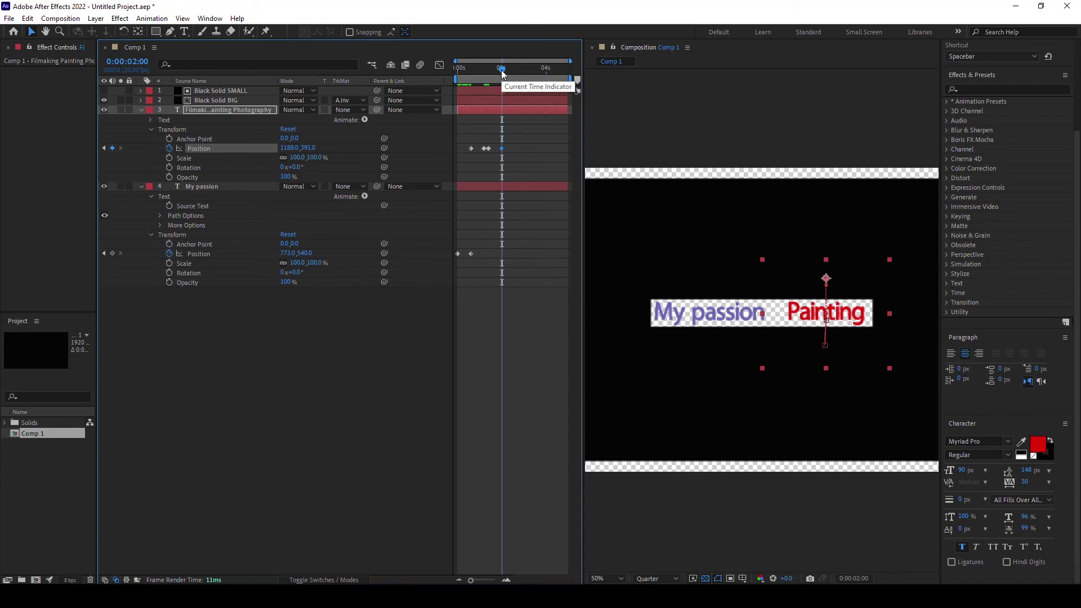
{"action": "left_click_drag", "start_coordinate": [503, 73], "coordinate": [505, 73]}
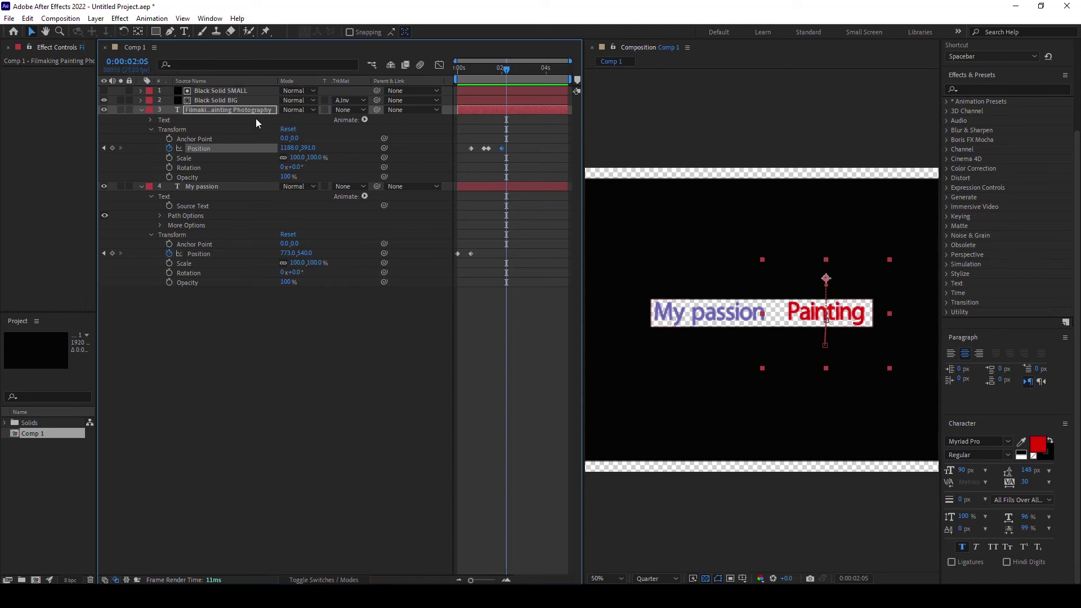
{"action": "left_click", "coordinate": [112, 148]}
{"action": "left_click_drag", "start_coordinate": [508, 68], "coordinate": [522, 72]}
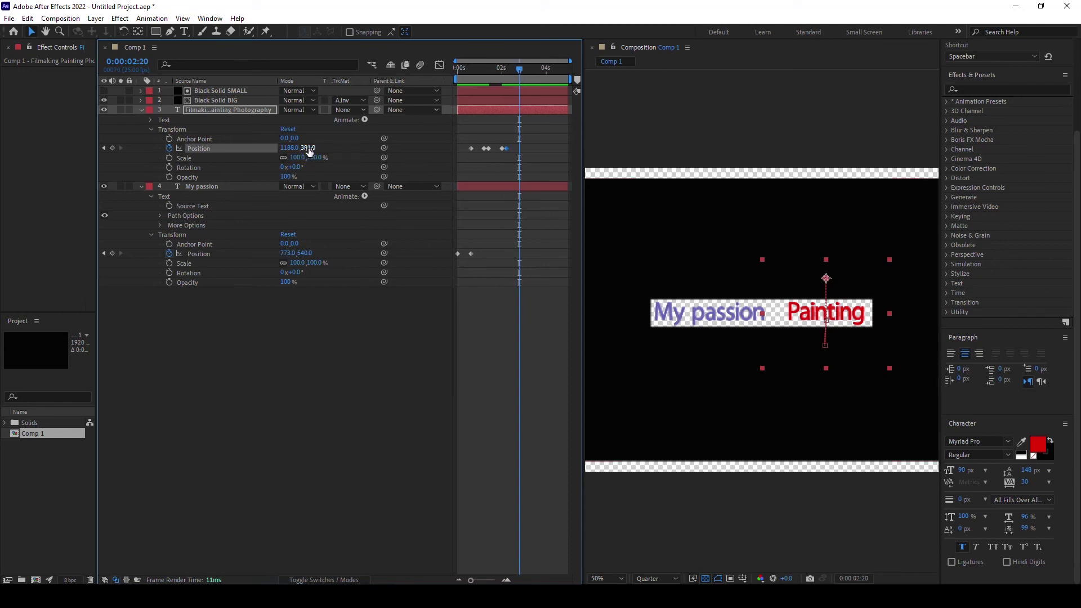
{"action": "left_click_drag", "start_coordinate": [309, 148], "coordinate": [227, 152]}
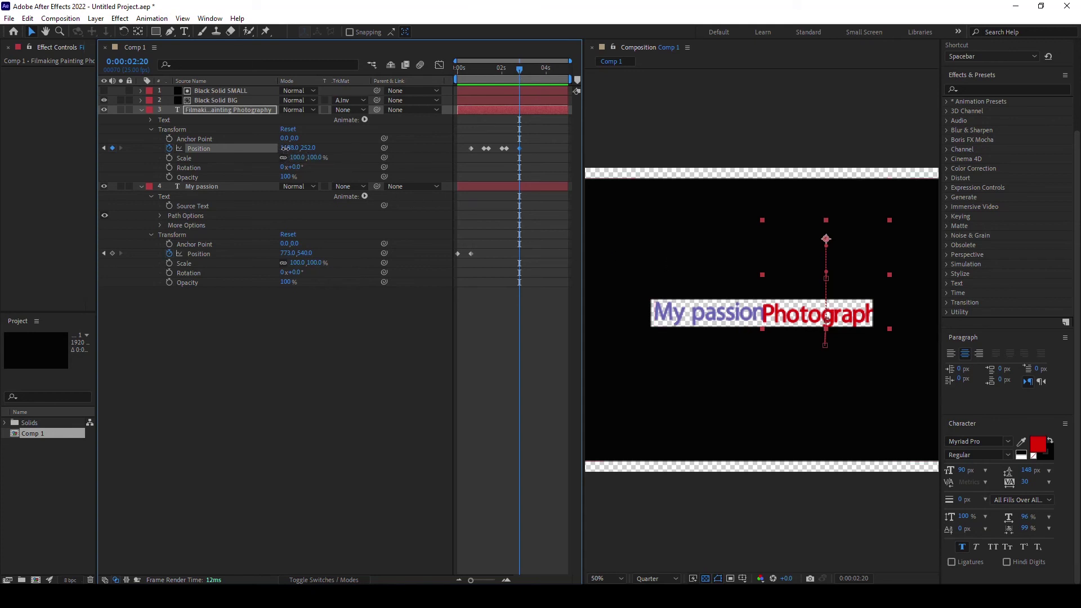
Set the red words' Position X to 1211 at the Photography and Painting keyframes.
{"action": "left_click_drag", "start_coordinate": [286, 148], "coordinate": [292, 148]}
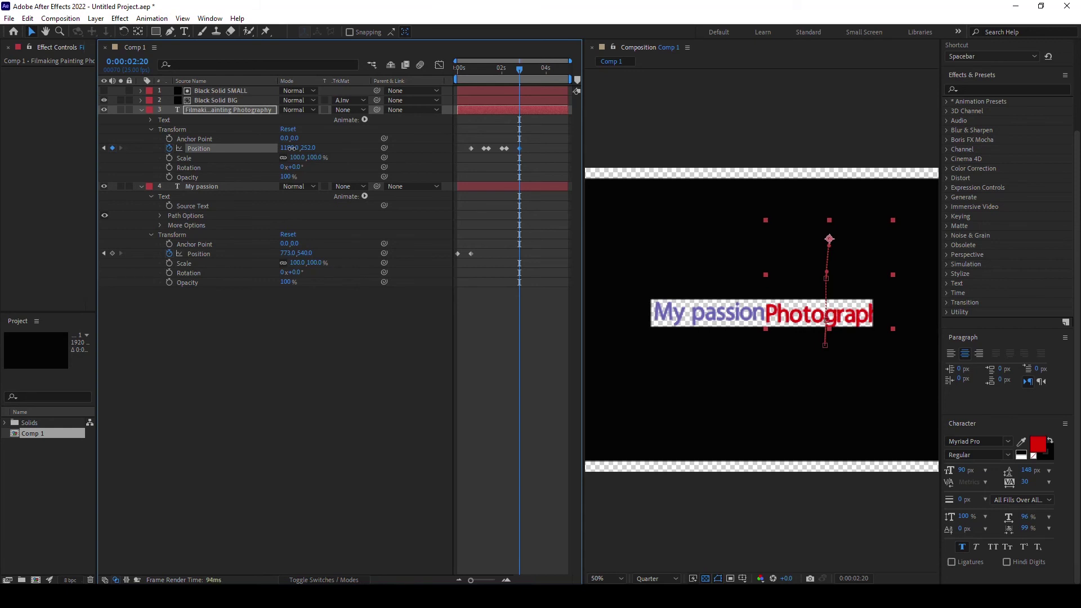
{"action": "left_click_drag", "start_coordinate": [291, 148], "coordinate": [299, 148]}
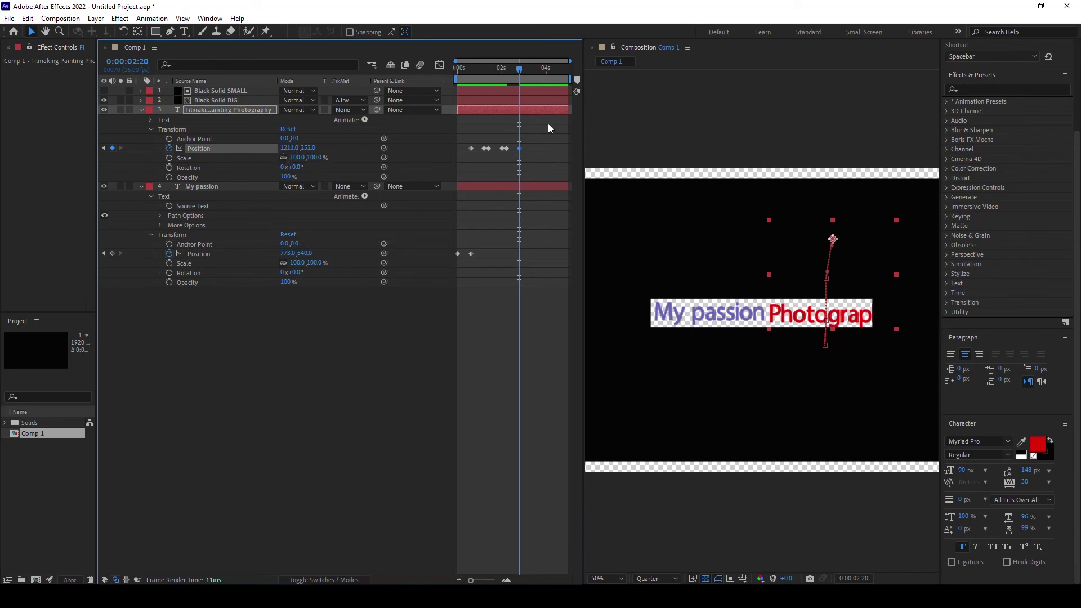
{"action": "left_click_drag", "start_coordinate": [519, 71], "coordinate": [505, 68]}
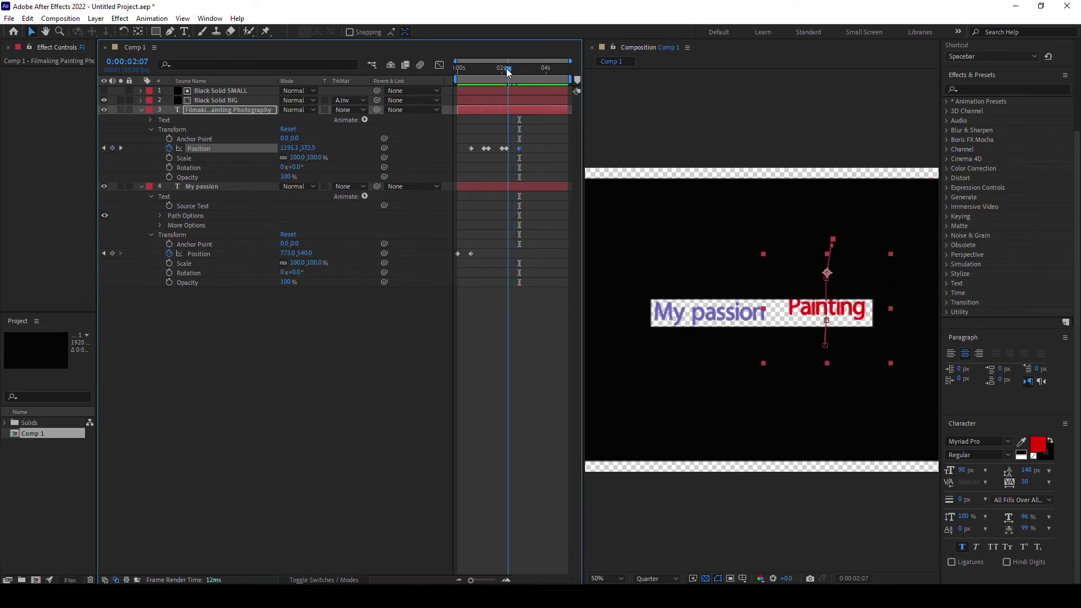
{"action": "left_click", "coordinate": [292, 148]}
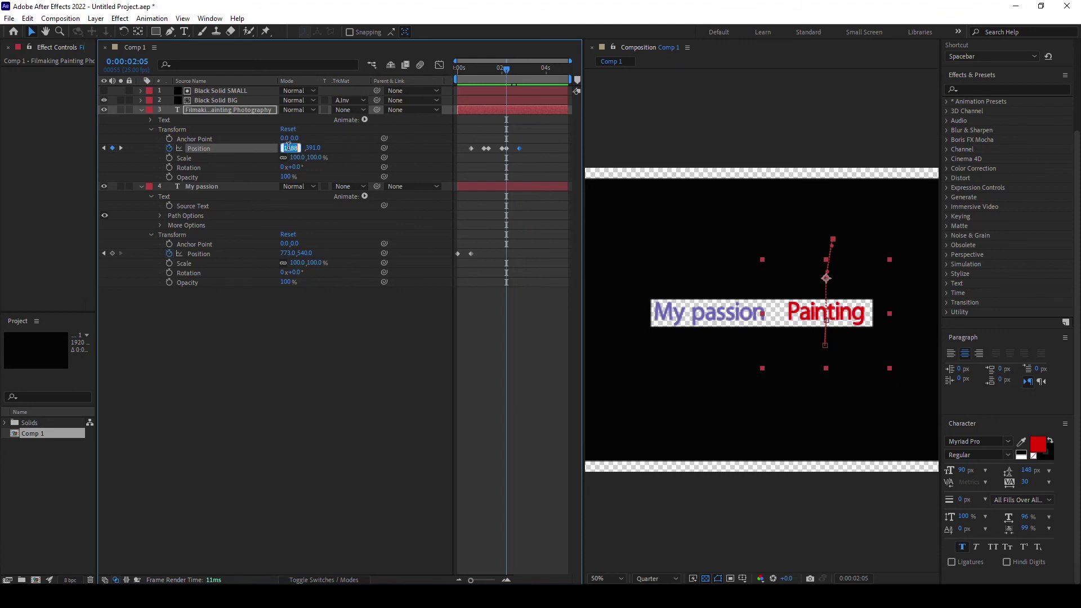
{"action": "type", "text": "121"}
{"action": "type", "text": "1"}
{"action": "left_click_drag", "start_coordinate": [505, 70], "coordinate": [501, 69]}
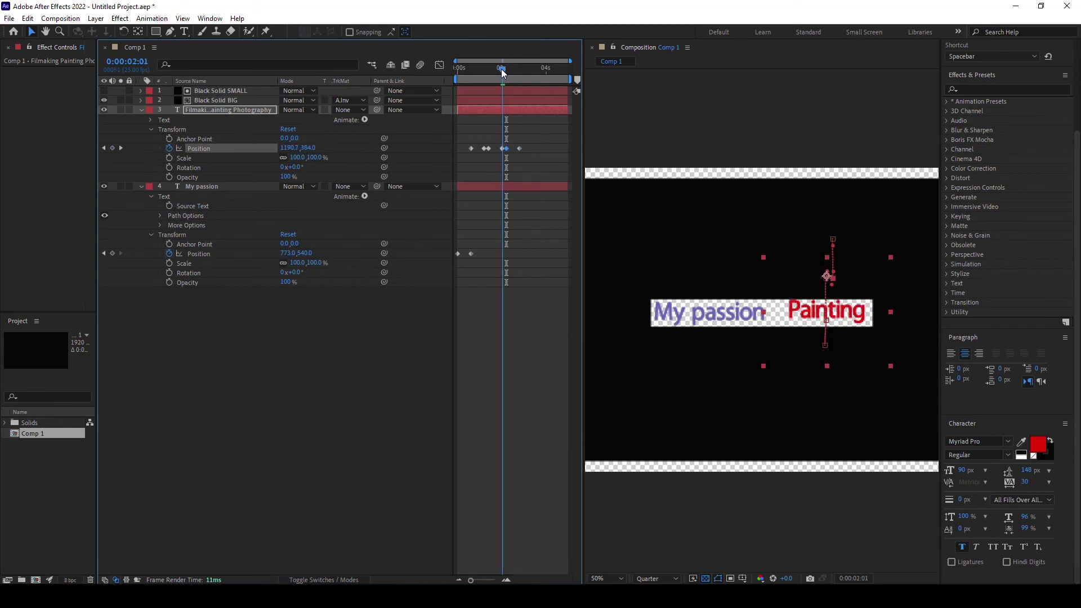
{"action": "left_click_drag", "start_coordinate": [503, 72], "coordinate": [501, 69]}
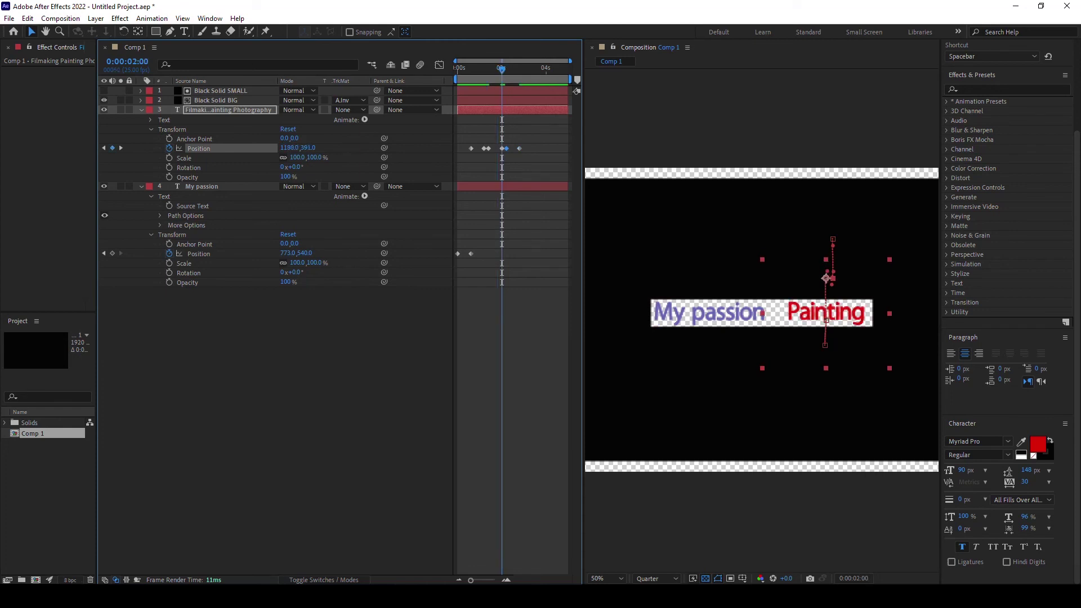
{"action": "left_click_drag", "start_coordinate": [471, 581], "coordinate": [483, 581]}
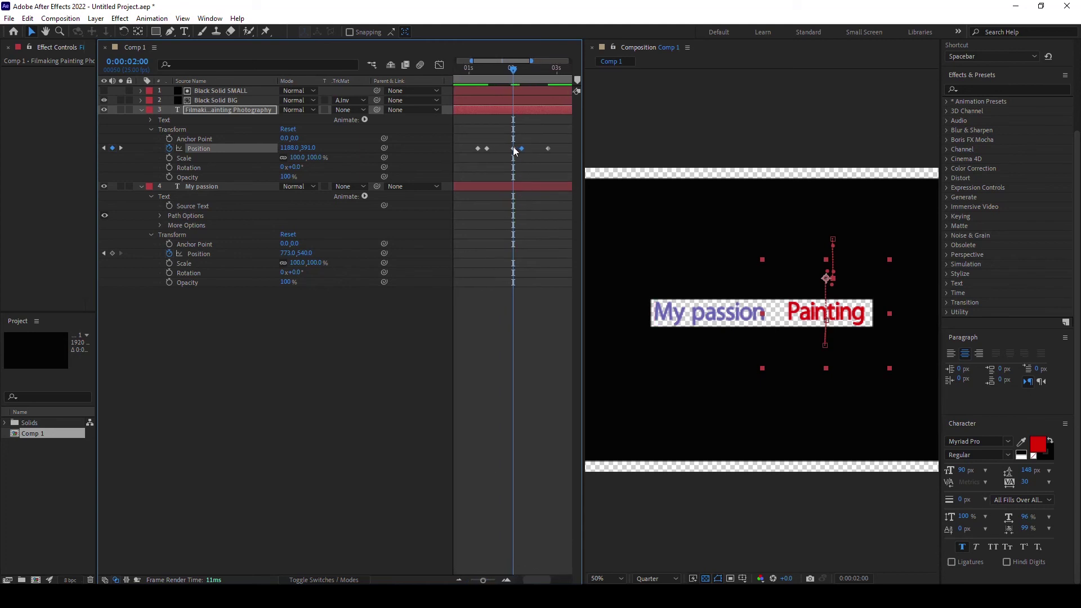
{"action": "left_click", "coordinate": [287, 148]}
{"action": "type", "text": "1211"}
Set Position X to 1211 at the Filmaking keyframes near 1:10 and 1:05, then preview.
{"action": "left_click_drag", "start_coordinate": [510, 70], "coordinate": [485, 69]}
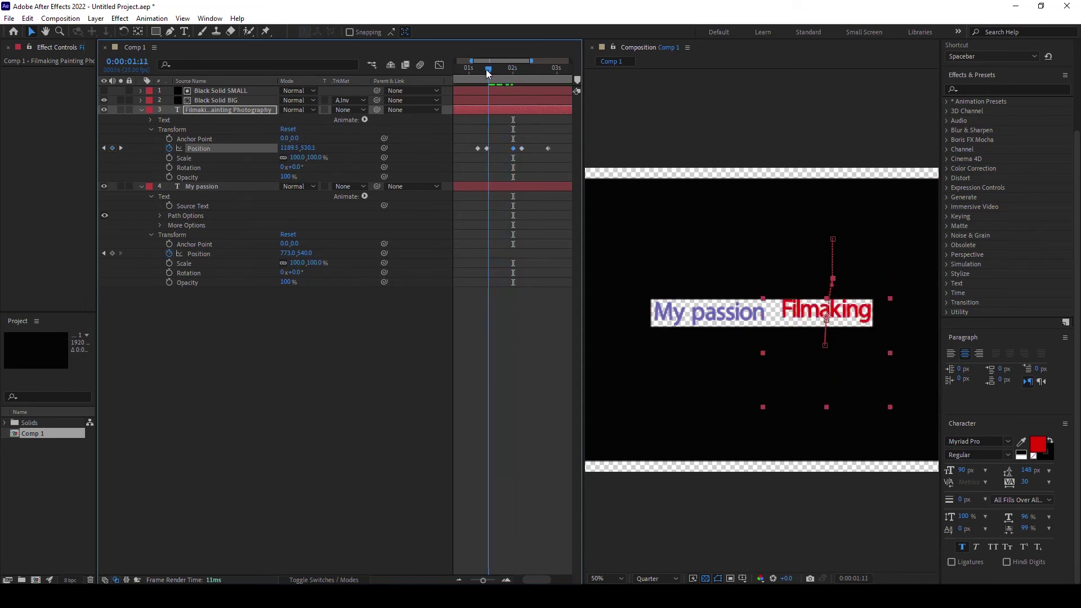
{"action": "left_click", "coordinate": [289, 148]}
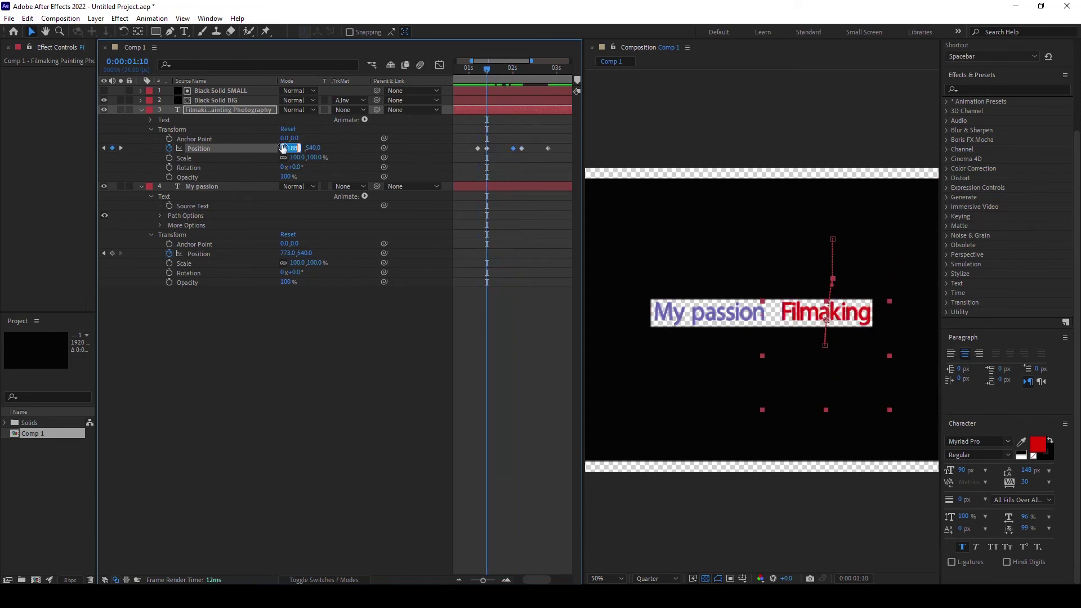
{"action": "type", "text": "1211"}
{"action": "left_click_drag", "start_coordinate": [485, 70], "coordinate": [475, 70]}
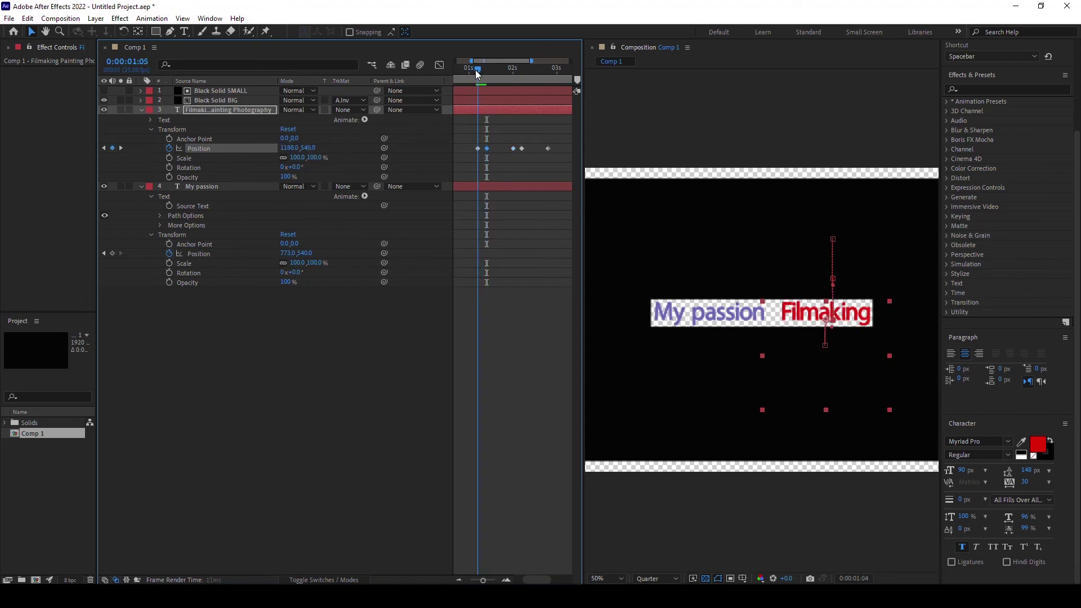
{"action": "left_click", "coordinate": [289, 147]}
{"action": "type", "text": "1"}
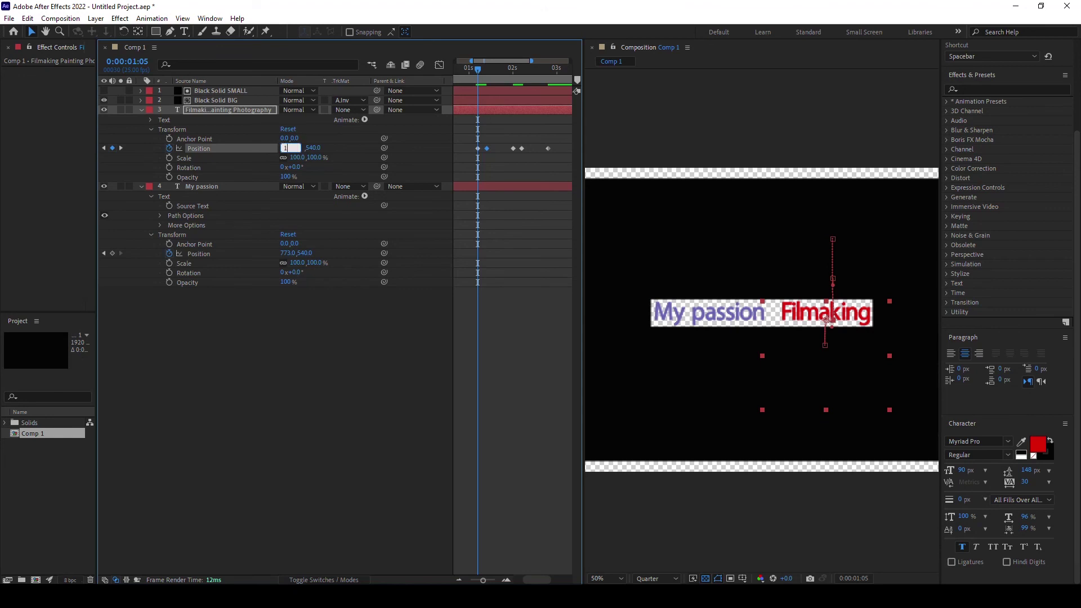
{"action": "type", "text": "211"}
{"action": "key", "text": "Return"}
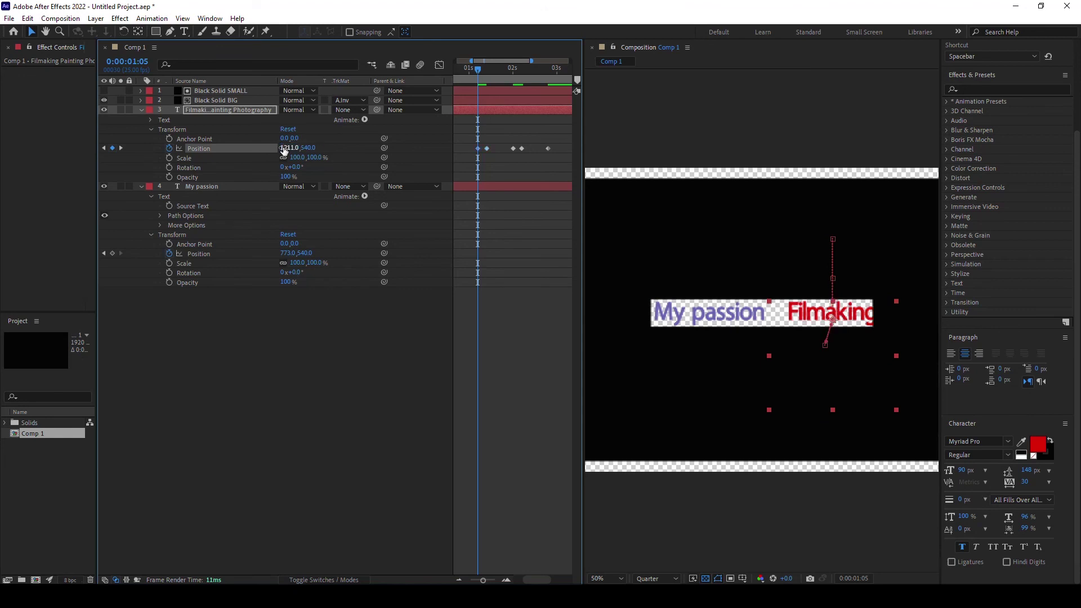
{"action": "left_click_drag", "start_coordinate": [484, 69], "coordinate": [454, 73]}
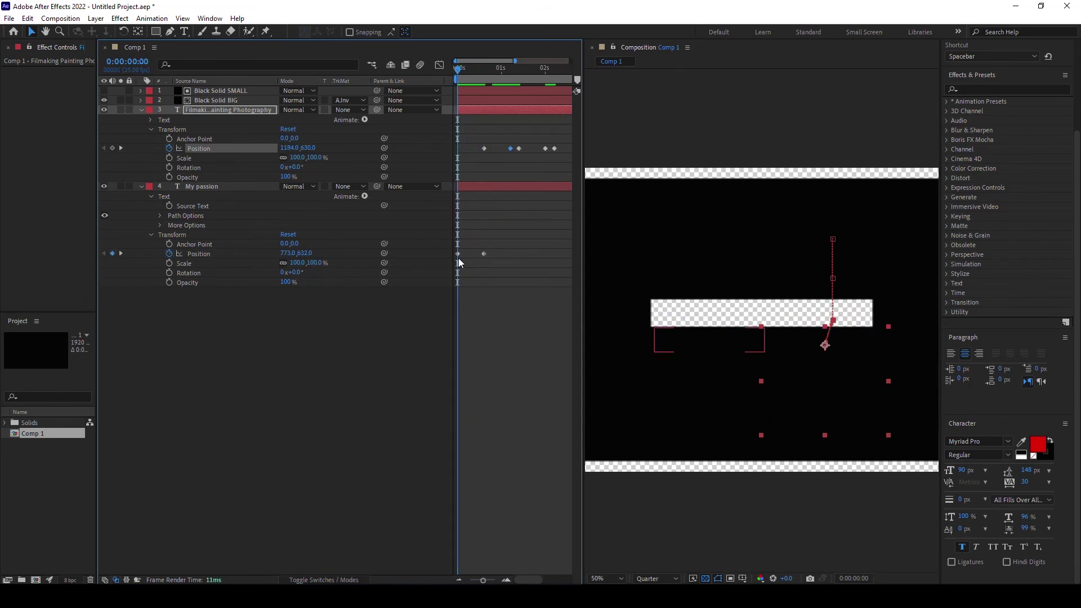
Set the first Position keyframe's X to 1211 and preview Filmaking rolling into Painting.
{"action": "mouse_move", "coordinate": [457, 257]}
{"action": "mouse_move", "coordinate": [460, 68]}
{"action": "left_mouse_down"}
{"action": "mouse_move", "coordinate": [499, 76]}
{"action": "mouse_move", "coordinate": [482, 76]}
{"action": "left_mouse_up"}
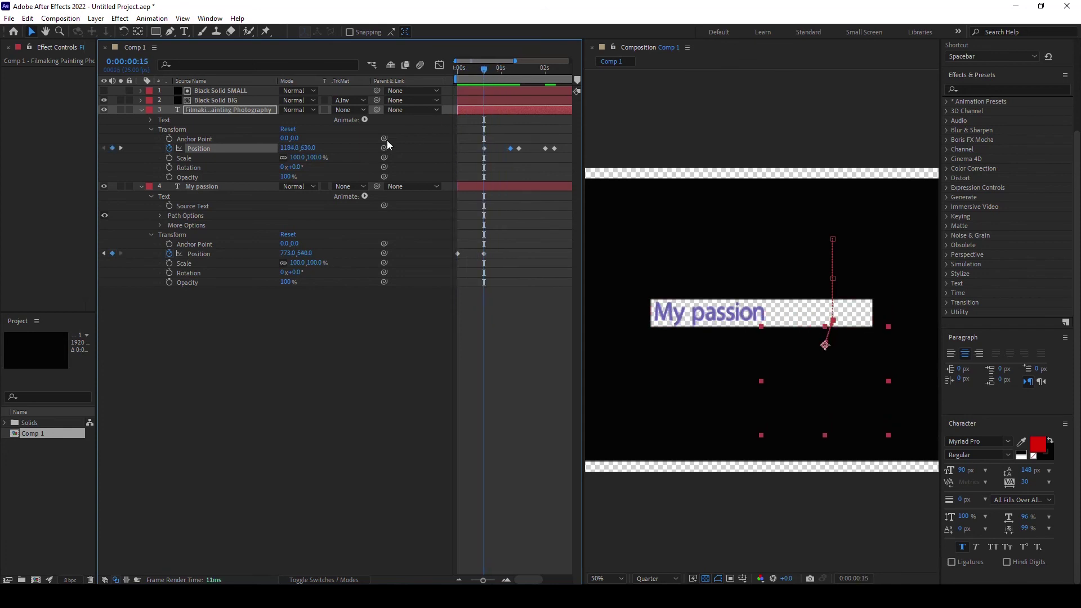
{"action": "left_click_drag", "start_coordinate": [283, 148], "coordinate": [286, 149]}
{"action": "left_click", "coordinate": [286, 148]}
{"action": "type", "text": "1"}
{"action": "type", "text": "1"}
{"action": "key", "text": "Return"}
{"action": "left_click_drag", "start_coordinate": [484, 70], "coordinate": [517, 72]}
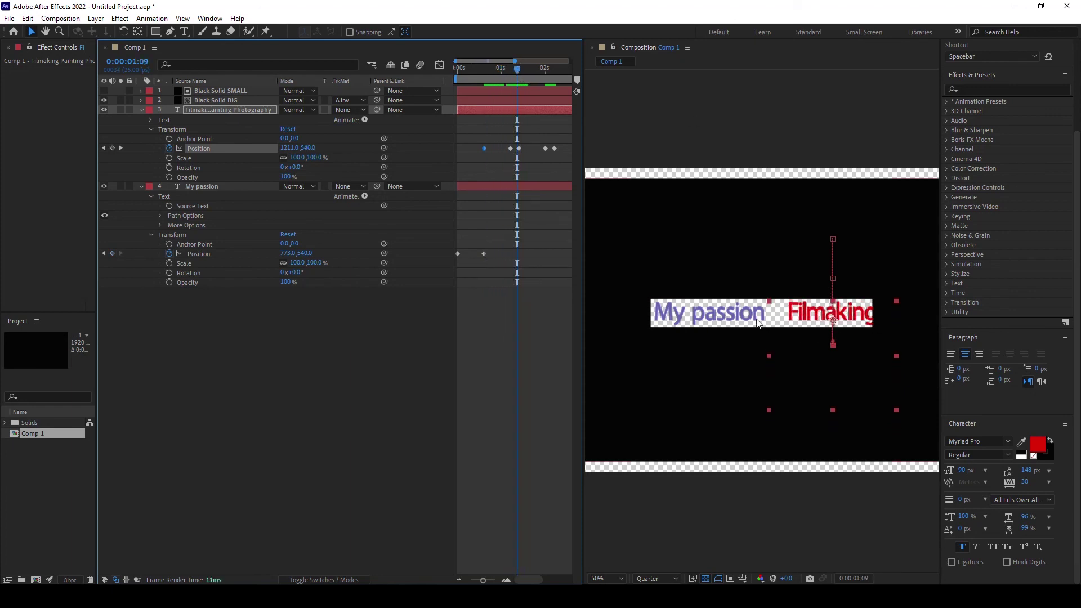
{"action": "left_click_drag", "start_coordinate": [519, 69], "coordinate": [547, 73]}
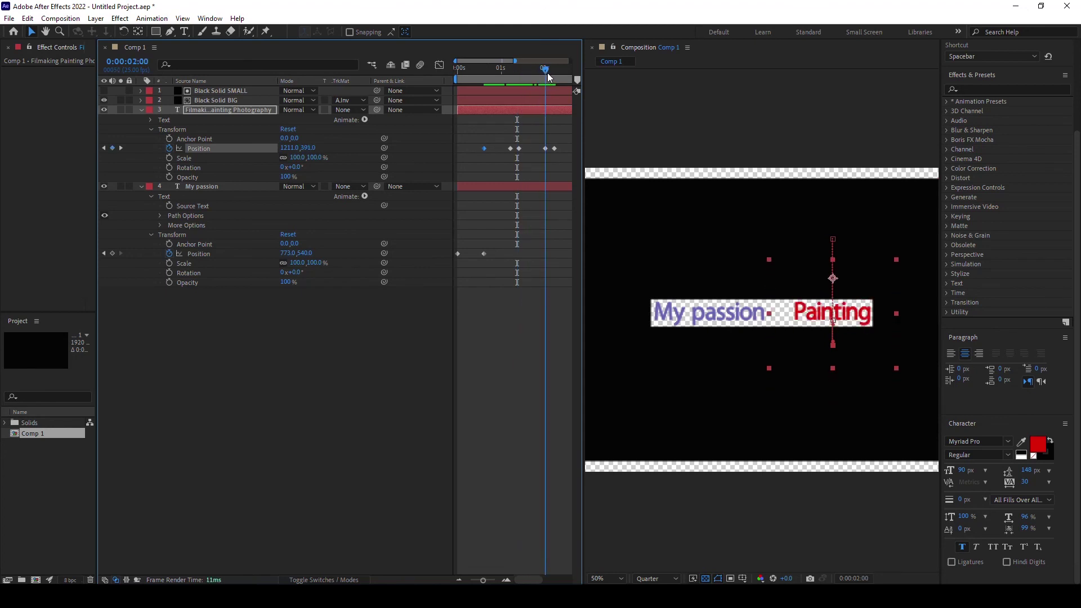
{"action": "left_click", "coordinate": [229, 91]}
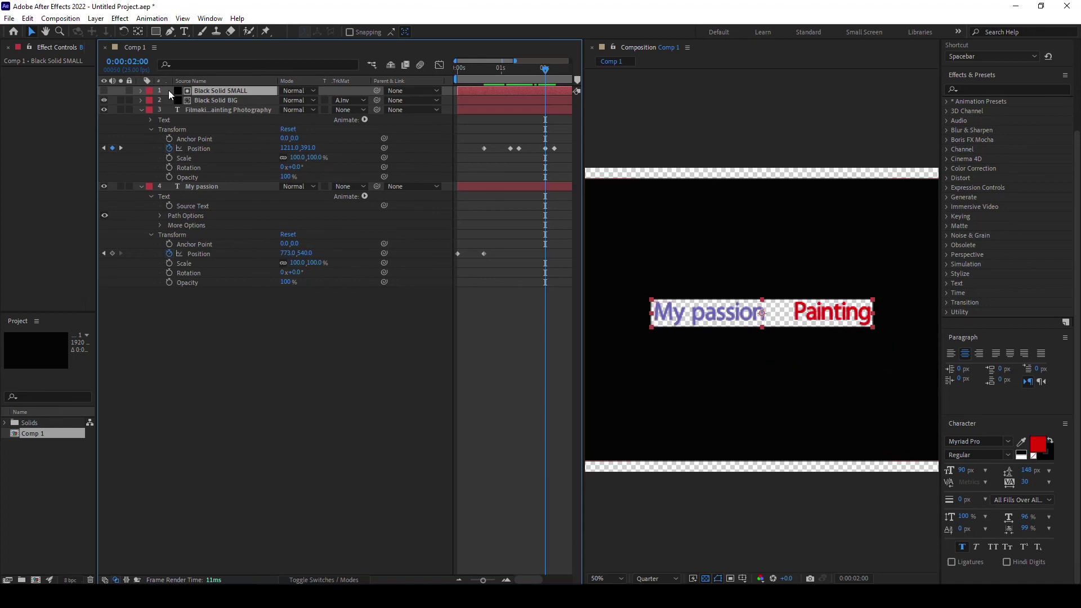
Scale the Black Solid SMALL matte to about 51% horizontally so Photography fits, and enlarge the viewer.
{"action": "left_click", "coordinate": [140, 91]}
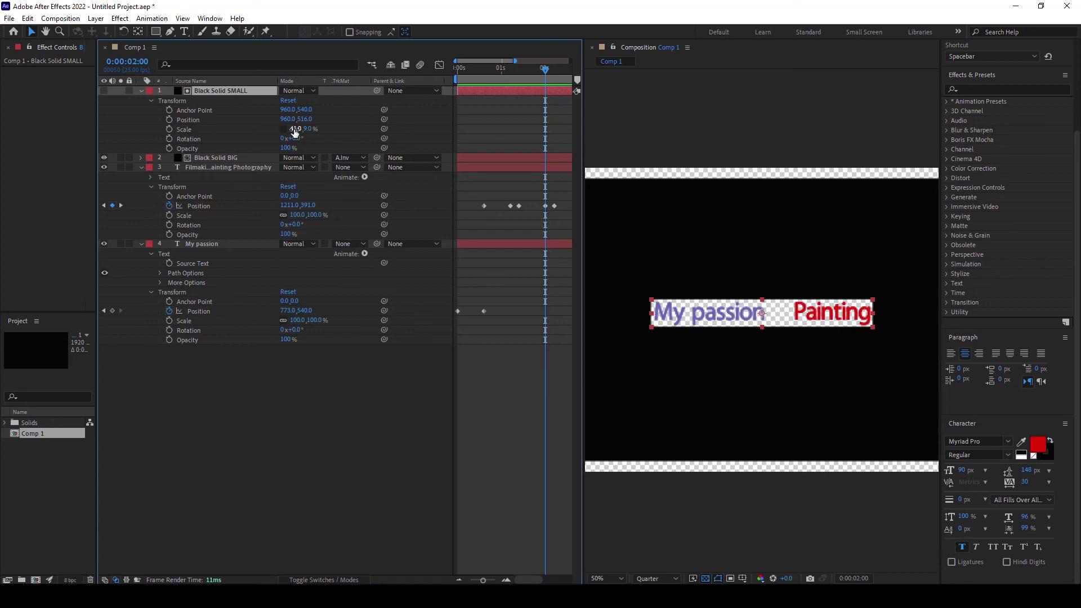
{"action": "left_click_drag", "start_coordinate": [294, 131], "coordinate": [301, 129]}
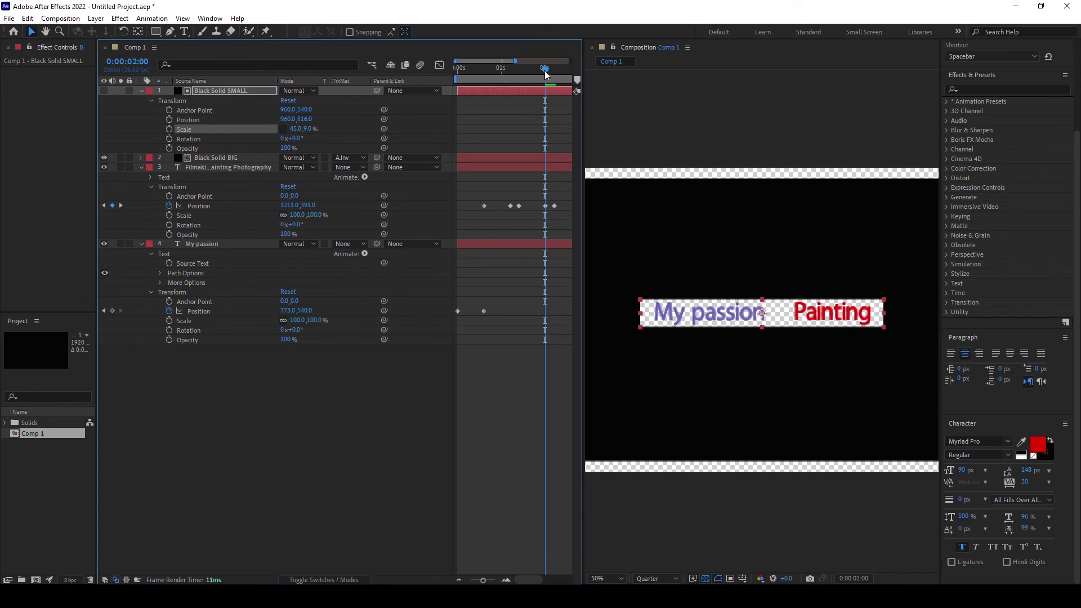
{"action": "mouse_move", "coordinate": [545, 70]}
{"action": "left_mouse_down"}
{"action": "mouse_move", "coordinate": [576, 78]}
{"action": "mouse_move", "coordinate": [529, 79]}
{"action": "left_mouse_up"}
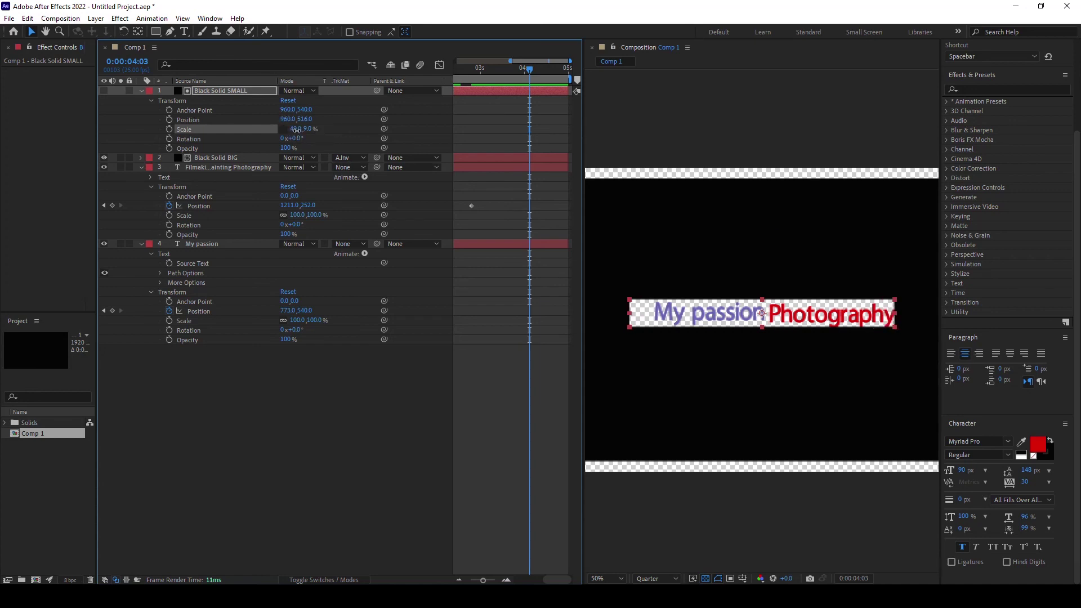
{"action": "left_click_drag", "start_coordinate": [295, 129], "coordinate": [299, 129]}
{"action": "left_click_drag", "start_coordinate": [939, 220], "coordinate": [1060, 219]}
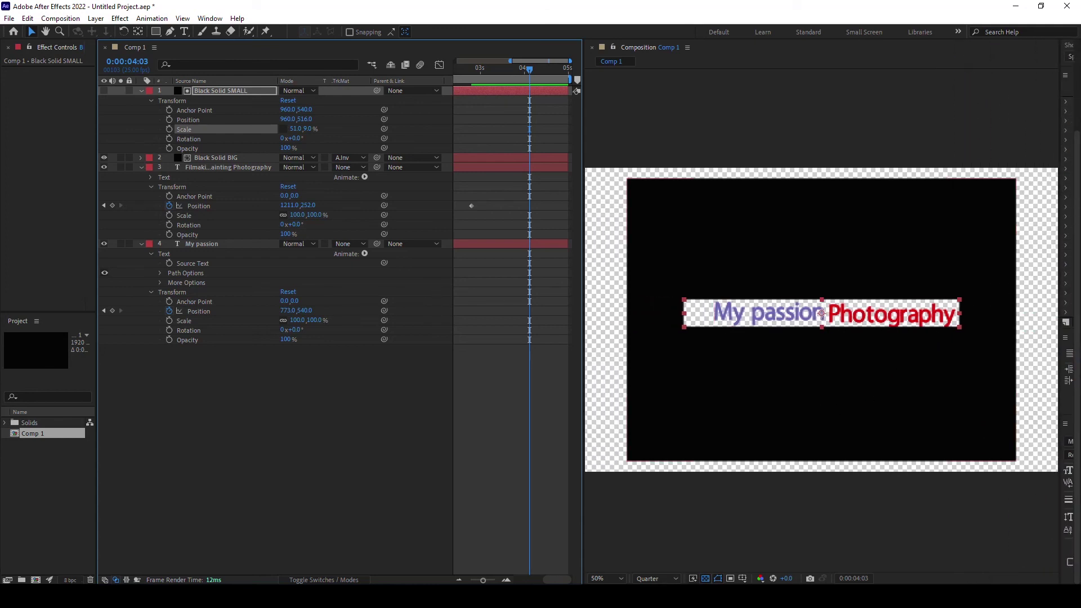
Turn the transparency grid back on and move the current time to 3:00.
{"action": "left_click", "coordinate": [705, 579]}
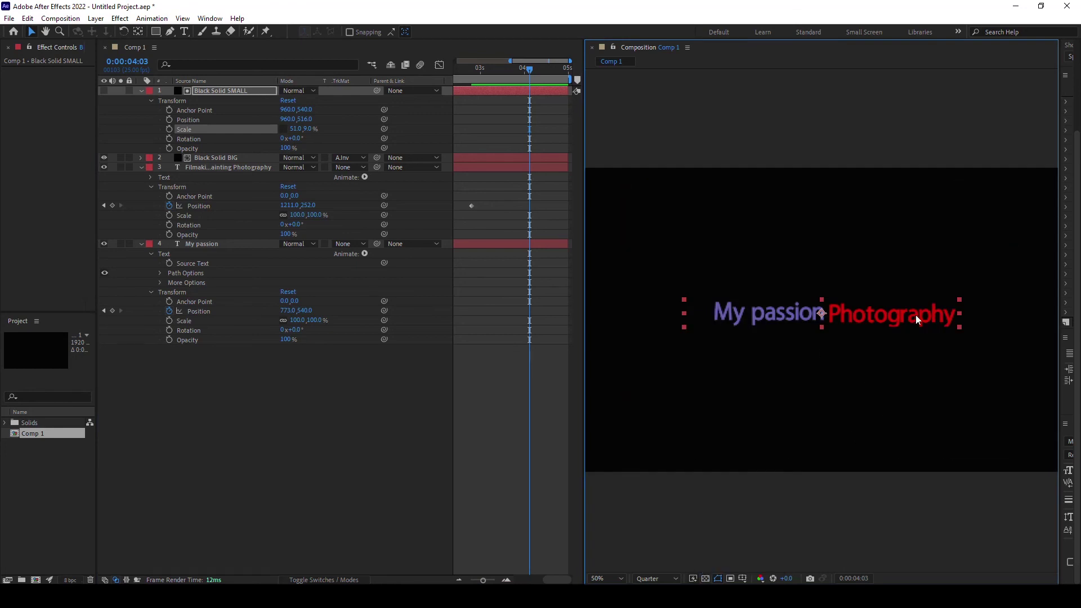
{"action": "left_click", "coordinate": [718, 579]}
{"action": "left_click", "coordinate": [705, 579]}
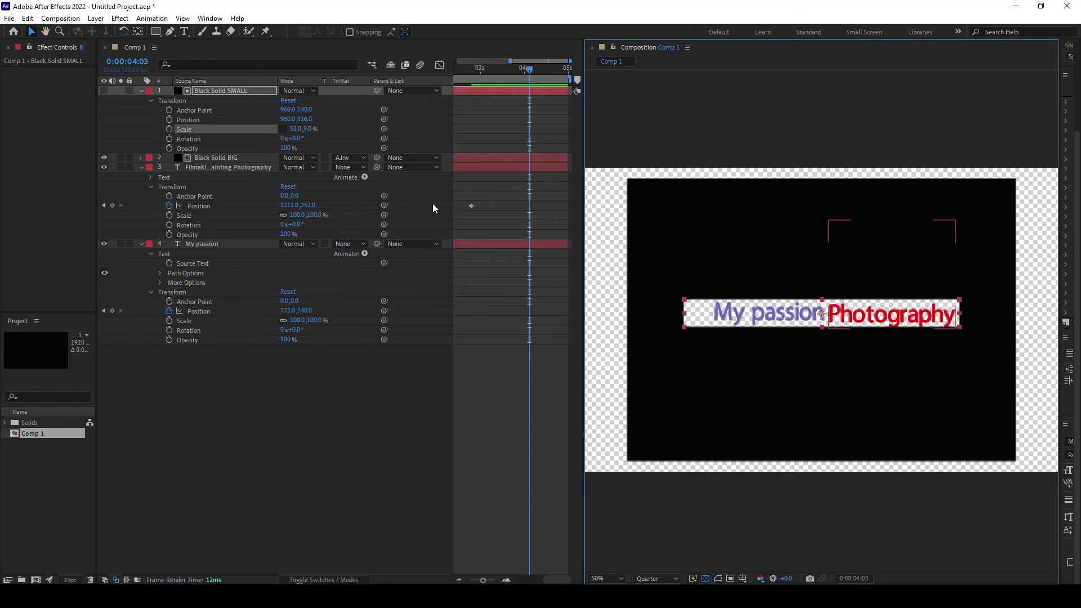
{"action": "left_click_drag", "start_coordinate": [527, 69], "coordinate": [469, 78]}
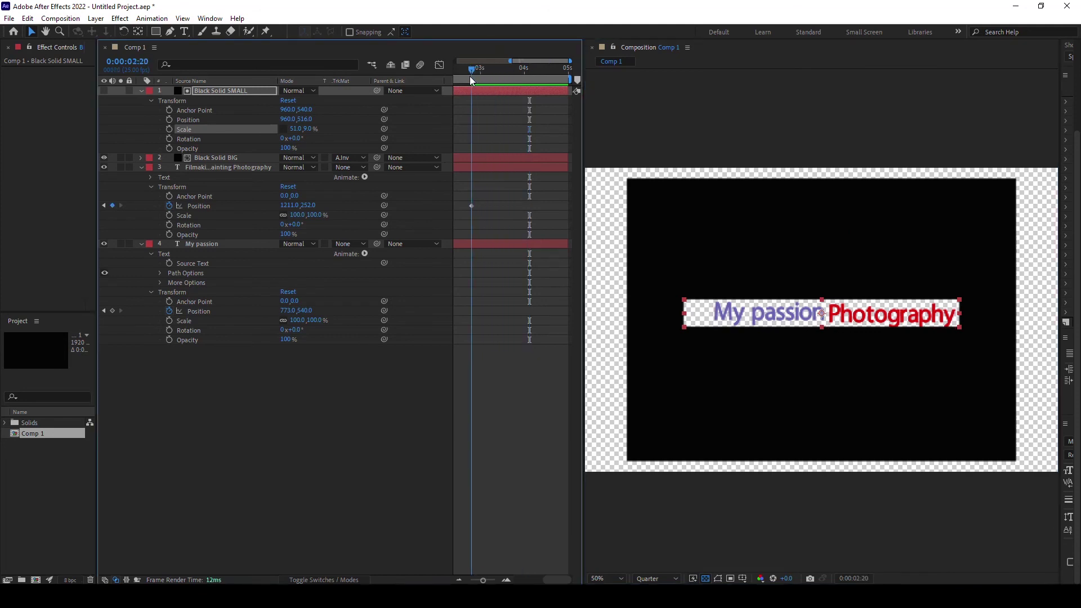
{"action": "key", "text": "Page_Down"}
{"action": "left_click_drag", "start_coordinate": [472, 75], "coordinate": [482, 76]}
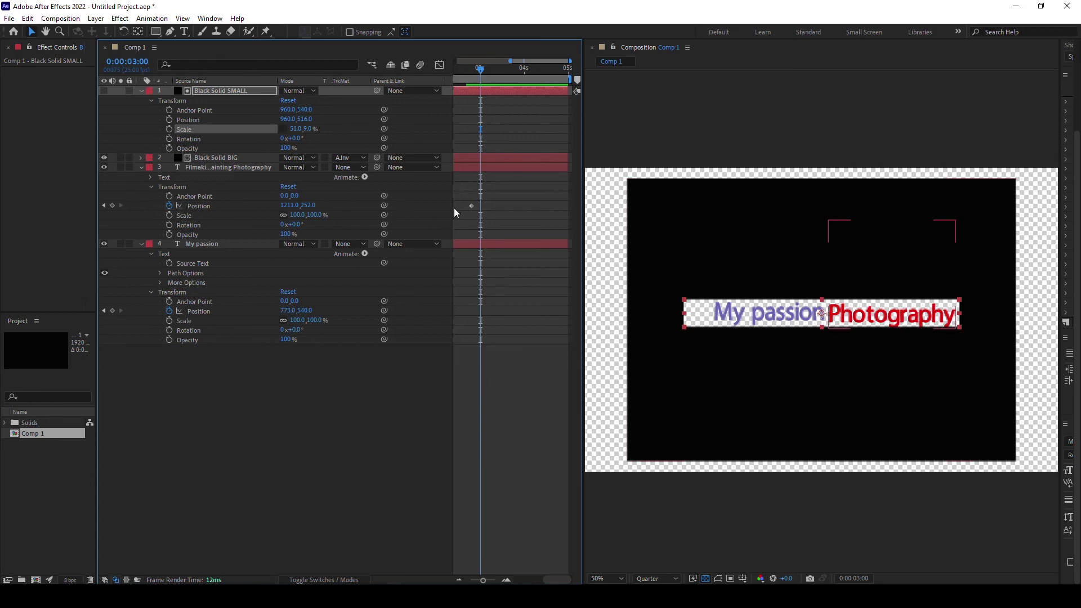
Keyframe the red words' Position at 3:00 and raise them to Y 149 at 3:15.
{"action": "left_click", "coordinate": [112, 205]}
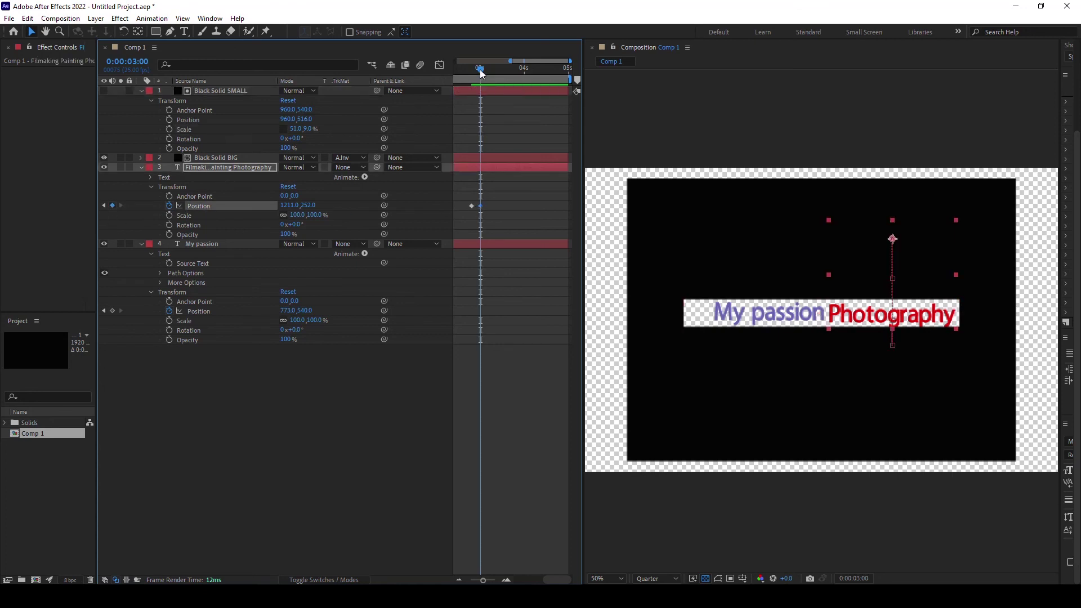
{"action": "left_click_drag", "start_coordinate": [479, 69], "coordinate": [508, 70]}
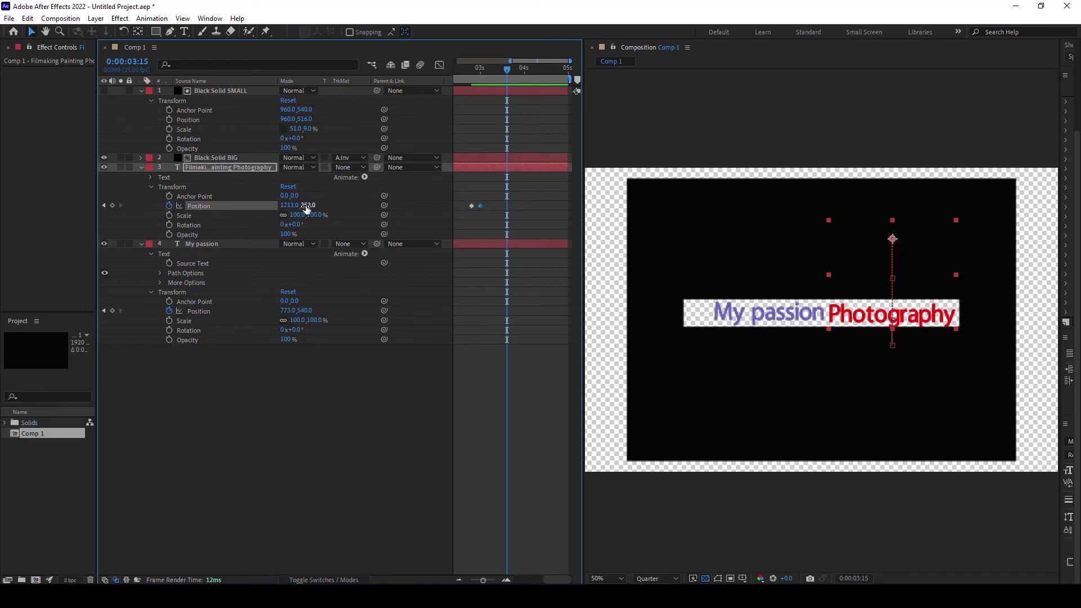
{"action": "left_click_drag", "start_coordinate": [306, 207], "coordinate": [249, 205]}
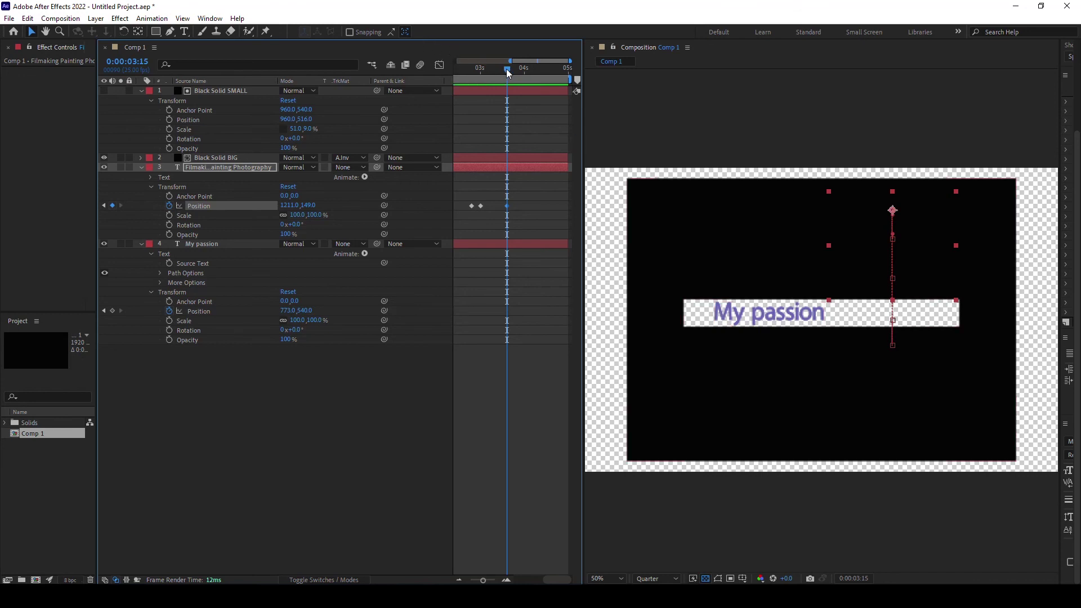
{"action": "left_click_drag", "start_coordinate": [508, 71], "coordinate": [517, 74]}
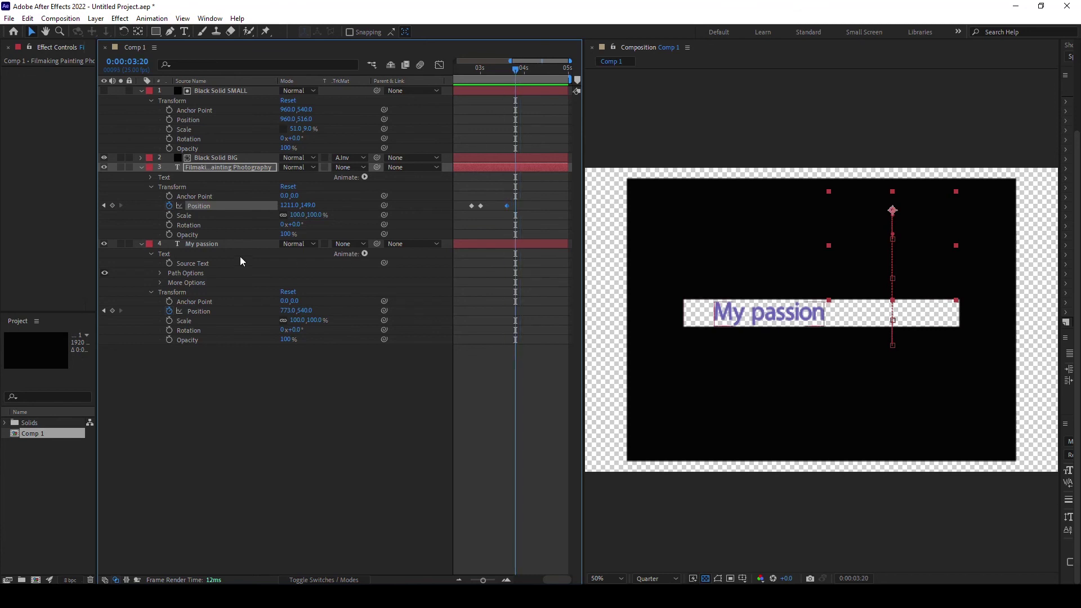
Keyframe My passion at 3:20, raise it to Y 447 at 4:10, and end the work area there.
{"action": "left_click", "coordinate": [112, 311]}
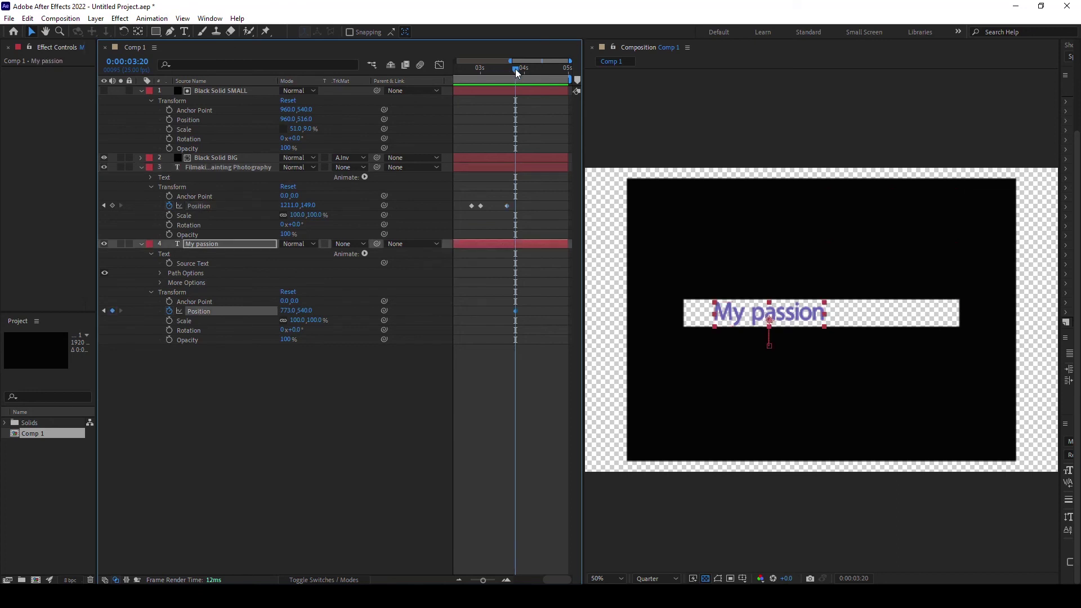
{"action": "mouse_move", "coordinate": [517, 71]}
{"action": "left_mouse_down"}
{"action": "mouse_move", "coordinate": [528, 72]}
{"action": "mouse_move", "coordinate": [517, 74]}
{"action": "left_mouse_up"}
{"action": "left_click_drag", "start_coordinate": [516, 70], "coordinate": [541, 70]}
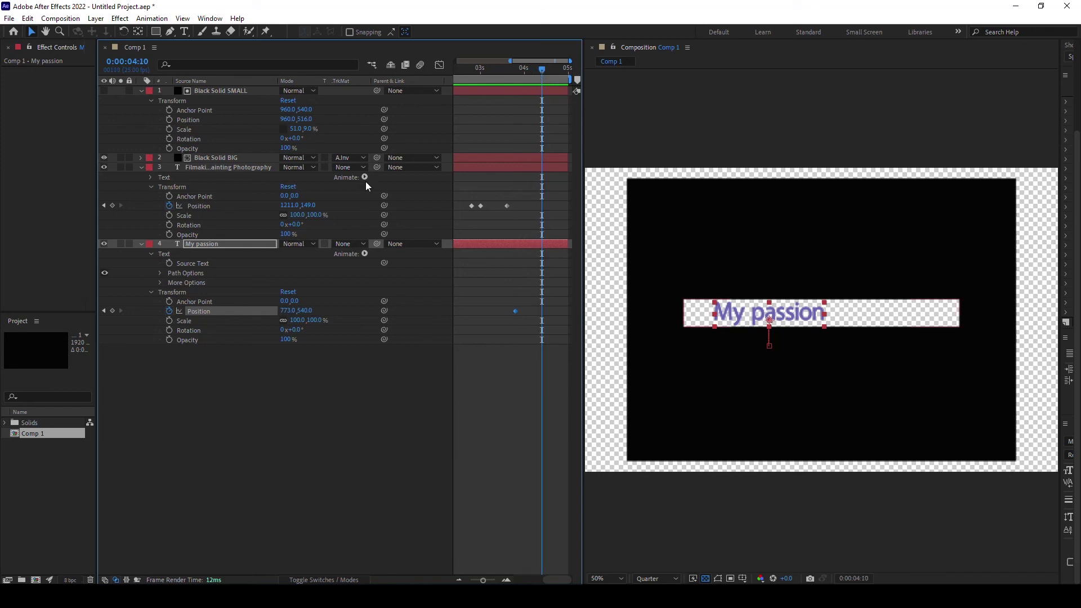
{"action": "left_click_drag", "start_coordinate": [307, 314], "coordinate": [256, 311]}
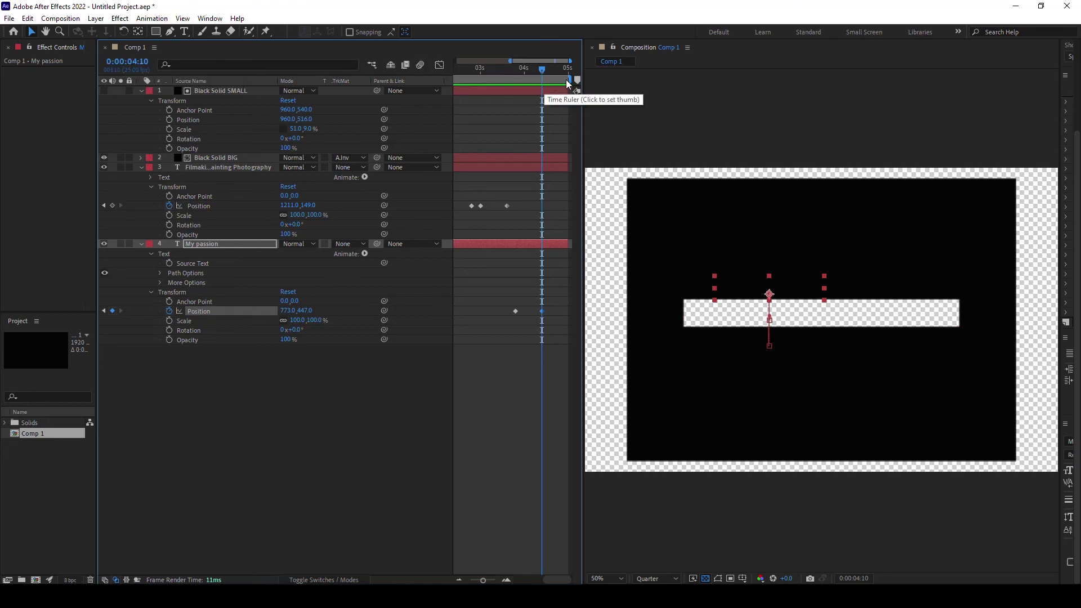
{"action": "mouse_move", "coordinate": [570, 79]}
{"action": "left_mouse_down"}
{"action": "mouse_move", "coordinate": [544, 79]}
{"action": "mouse_move", "coordinate": [555, 90]}
{"action": "left_mouse_up"}
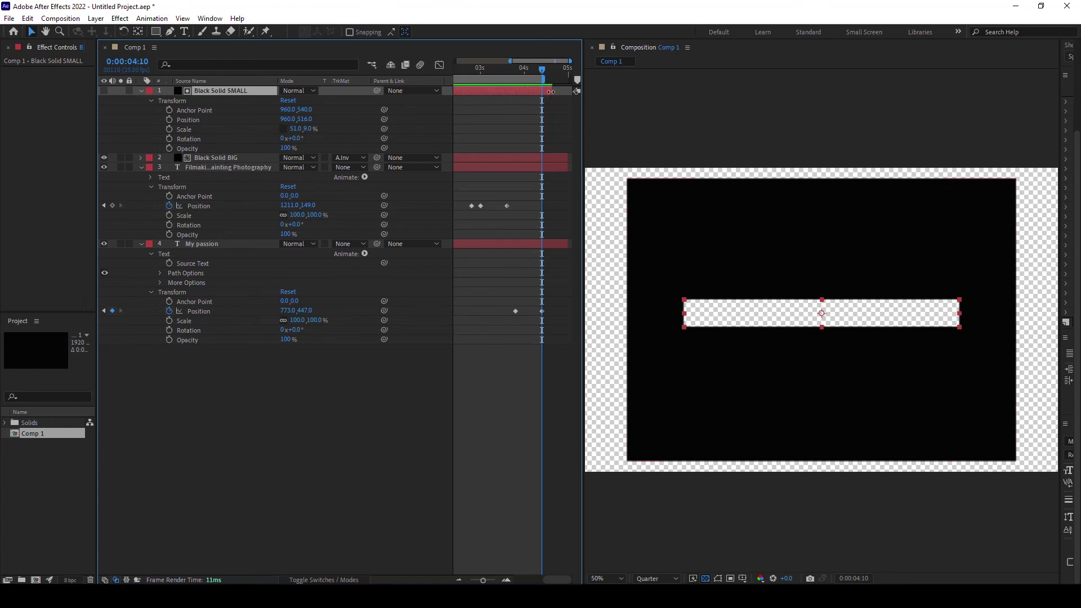
Trim the Black Solid SMALL, Black Solid BIG and My passion out-points to 4:10.
{"action": "left_click_drag", "start_coordinate": [550, 92], "coordinate": [543, 92]}
{"action": "mouse_move", "coordinate": [567, 157]}
{"action": "left_mouse_down"}
{"action": "mouse_move", "coordinate": [541, 157]}
{"action": "mouse_move", "coordinate": [542, 166]}
{"action": "left_mouse_up"}
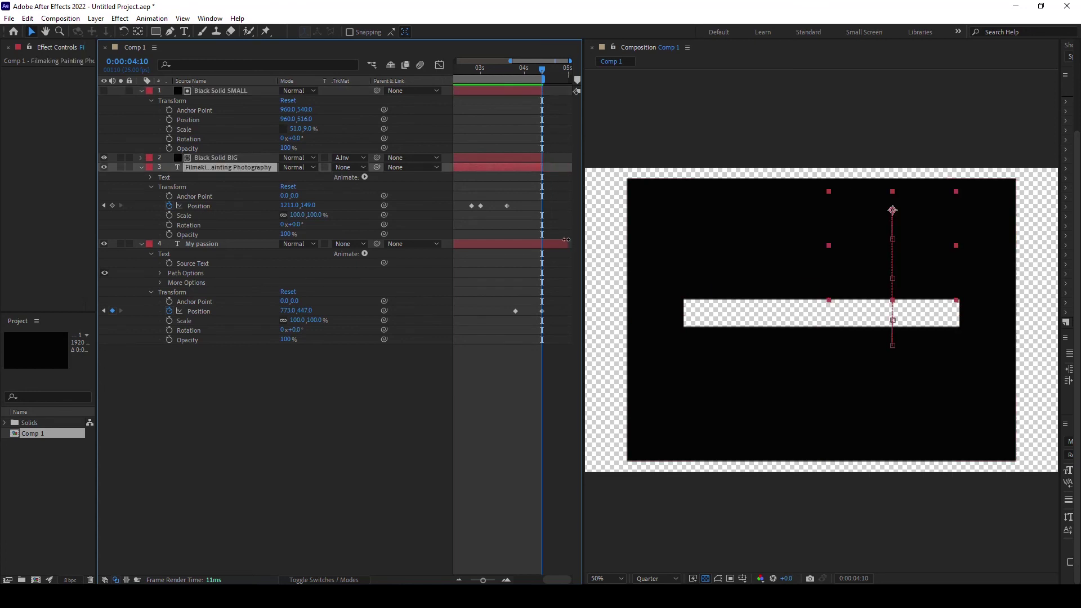
{"action": "left_click_drag", "start_coordinate": [567, 244], "coordinate": [542, 244]}
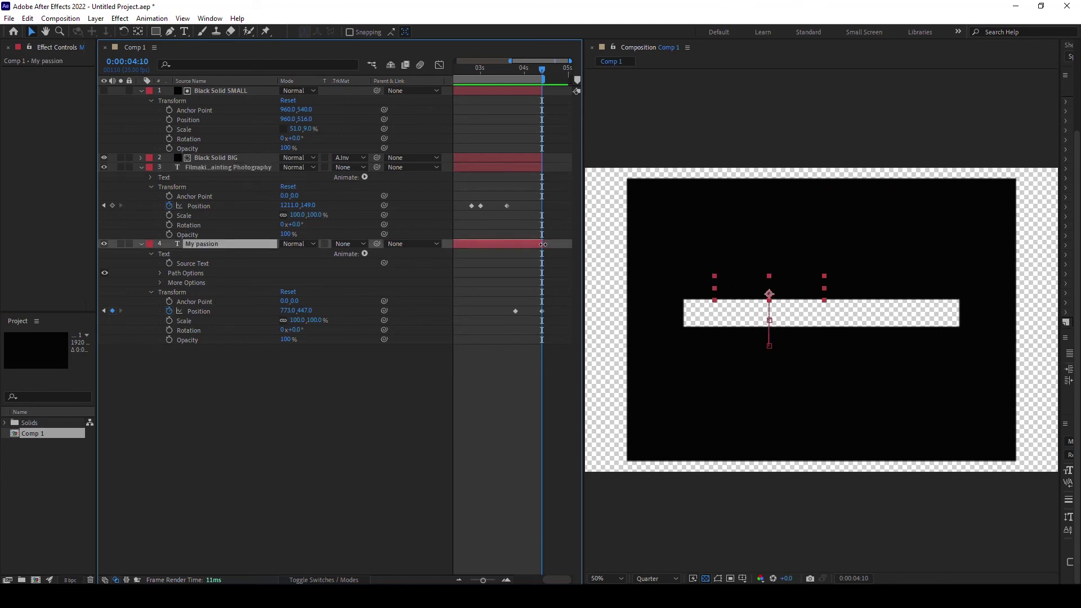
{"action": "left_click_drag", "start_coordinate": [583, 135], "coordinate": [596, 127]}
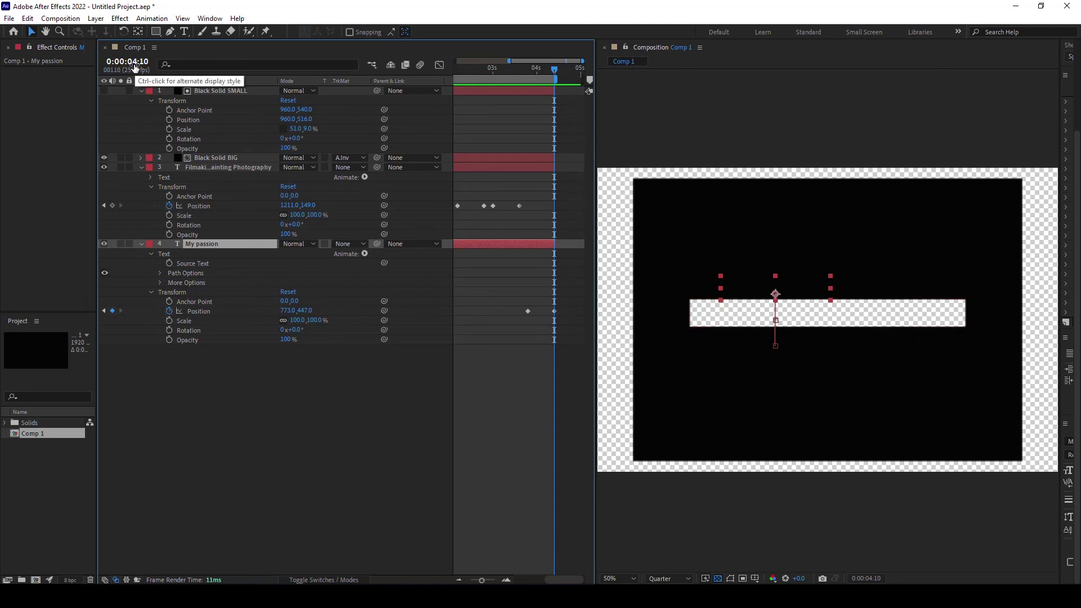
Change Comp 1's duration to 0:00:04:10 in Composition Settings.
{"action": "left_click", "coordinate": [63, 19]}
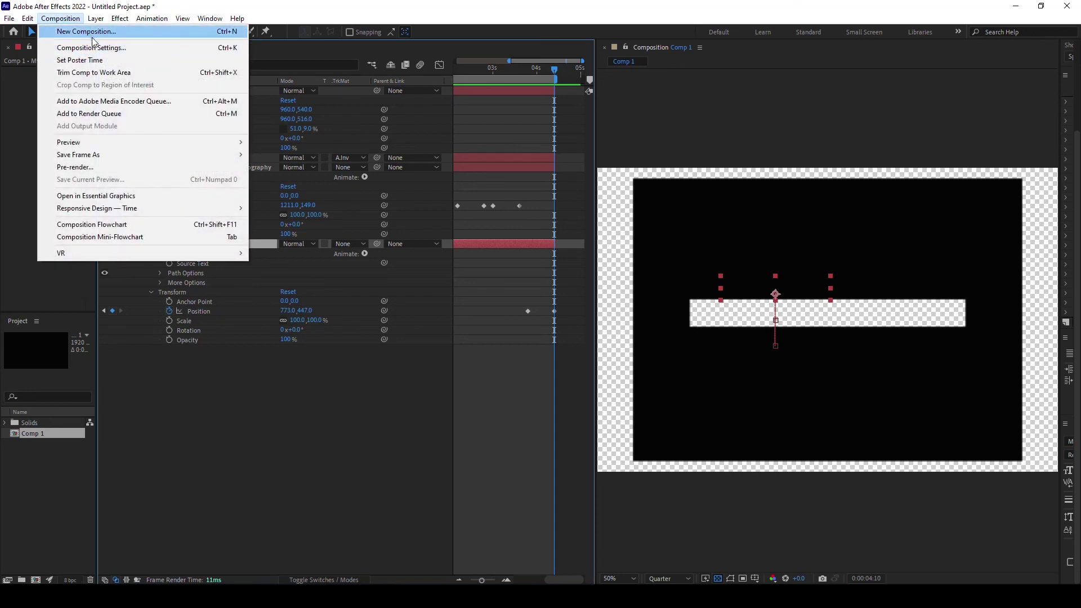
{"action": "left_click", "coordinate": [93, 48]}
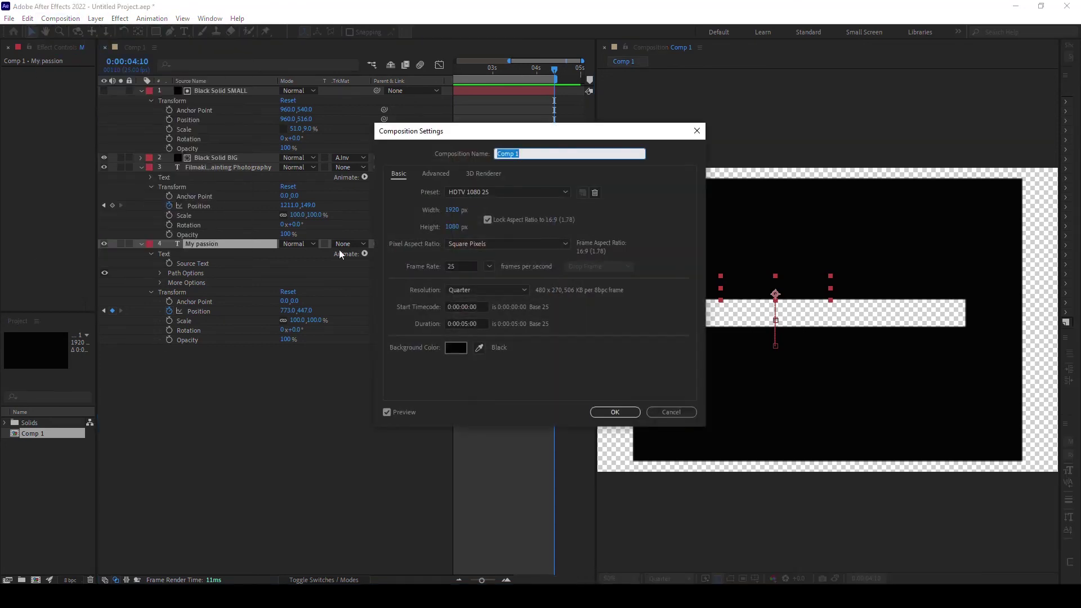
{"action": "left_click", "coordinate": [464, 323]}
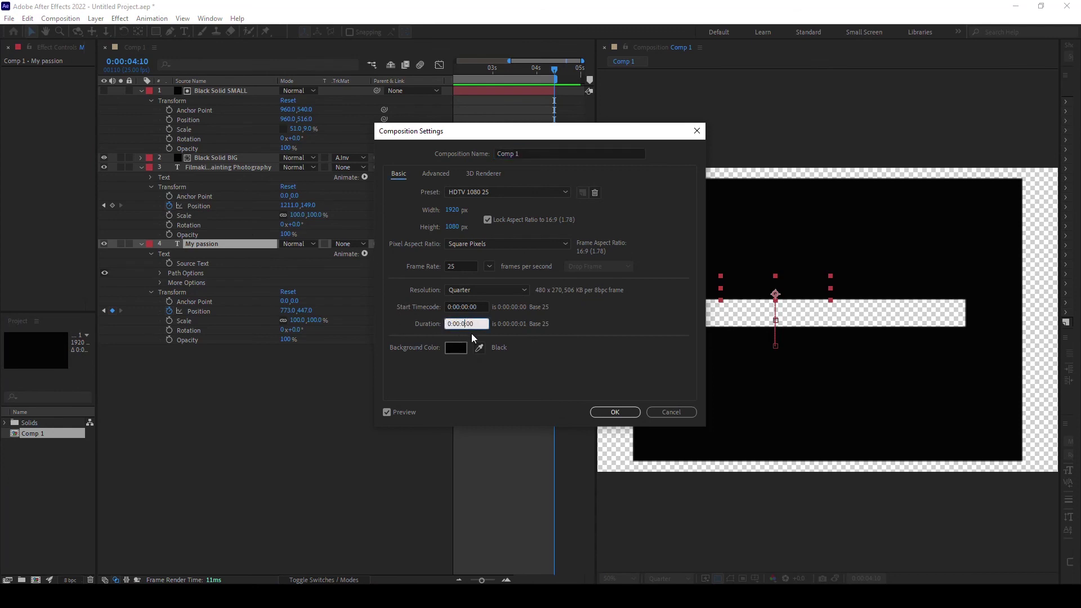
{"action": "left_click", "coordinate": [619, 413]}
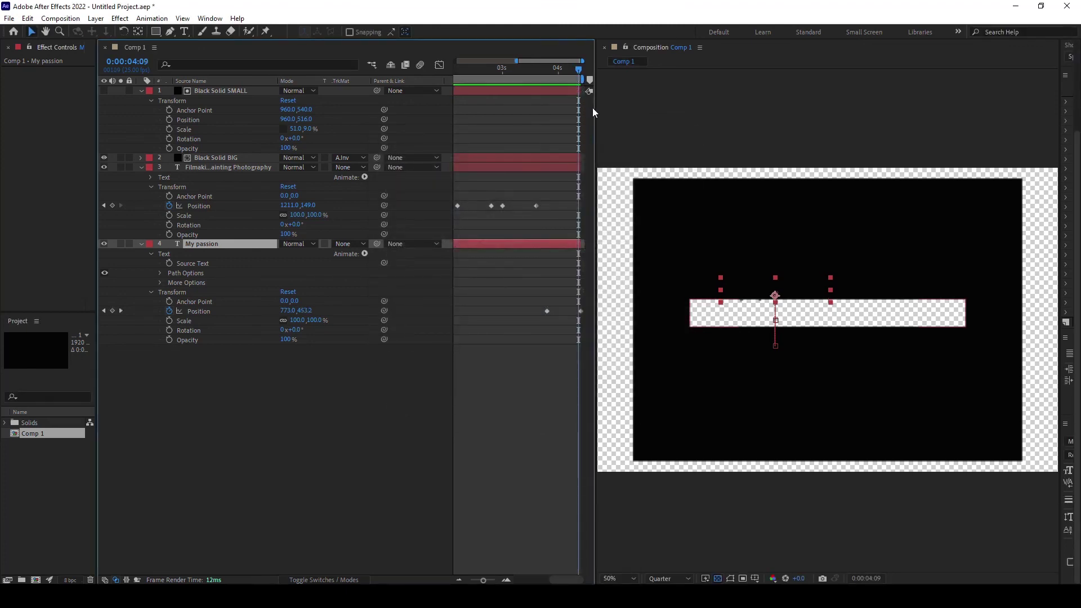
Turn off the transparency grid, zoom the timeline out, and return the playhead to 0:00:00:00.
{"action": "left_click_drag", "start_coordinate": [594, 107], "coordinate": [613, 105]}
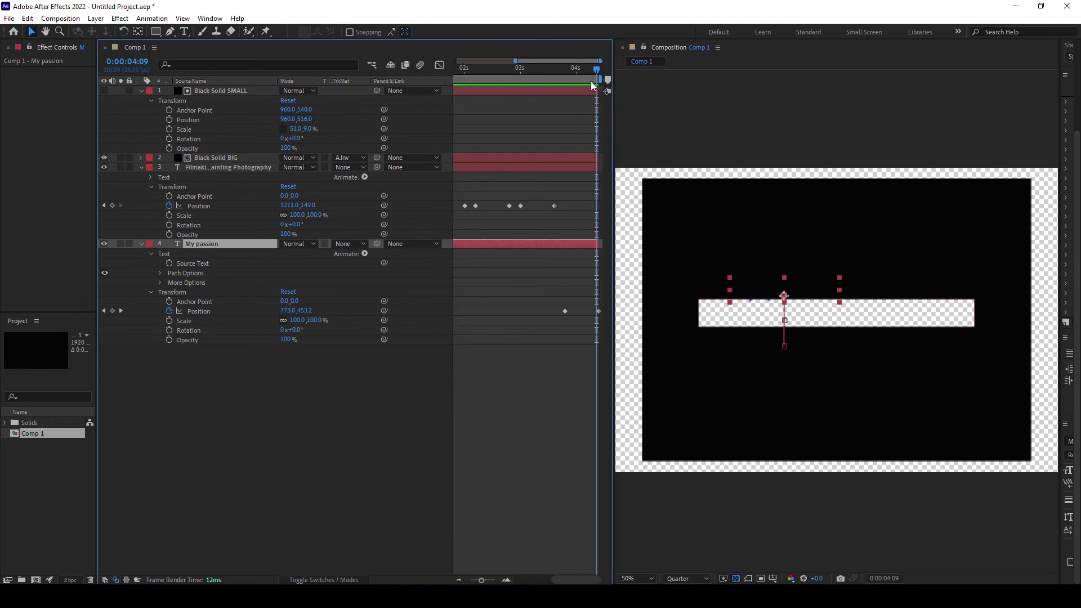
{"action": "left_click_drag", "start_coordinate": [597, 70], "coordinate": [556, 74]}
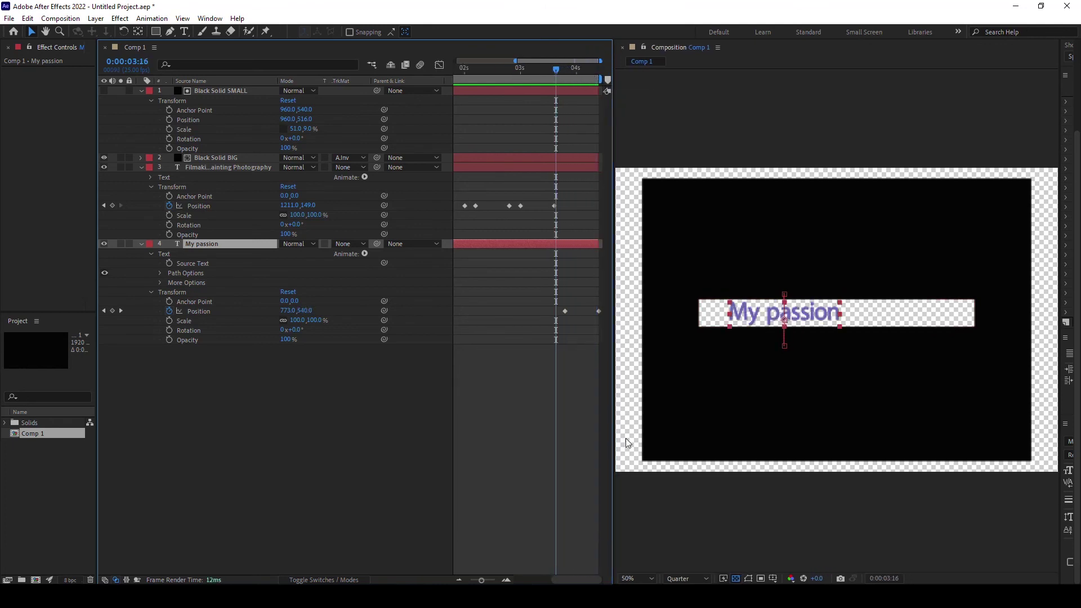
{"action": "left_click", "coordinate": [736, 579]}
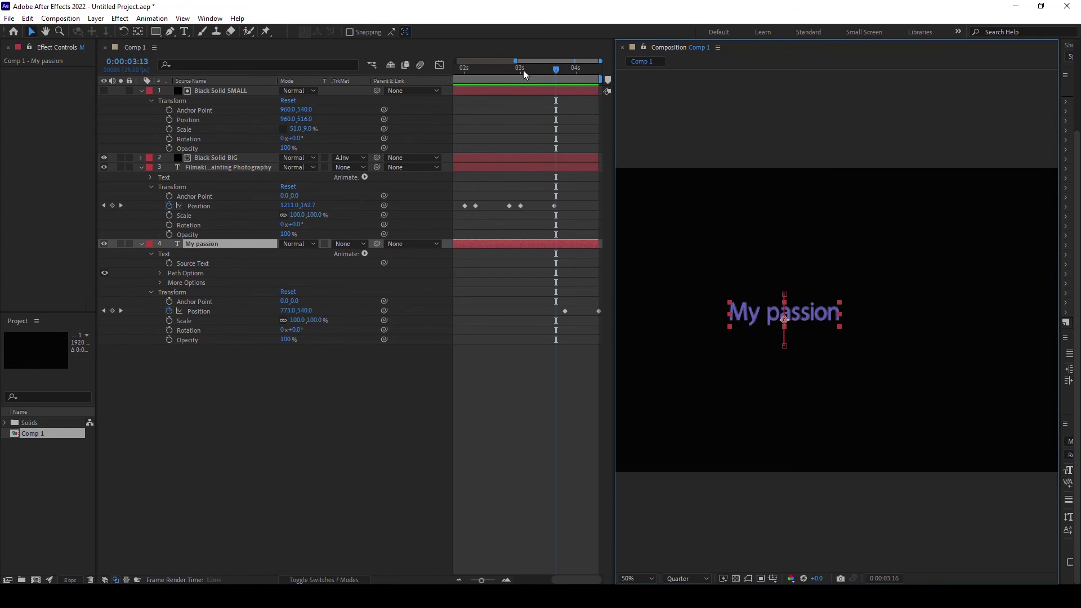
{"action": "left_click_drag", "start_coordinate": [524, 74], "coordinate": [449, 82]}
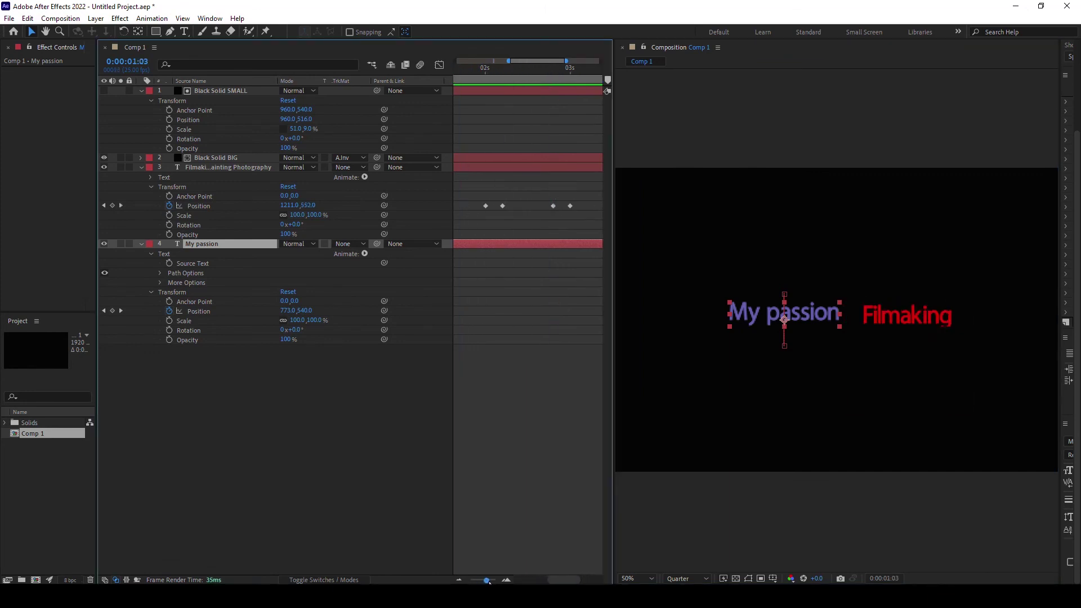
{"action": "left_click_drag", "start_coordinate": [488, 580], "coordinate": [471, 581]}
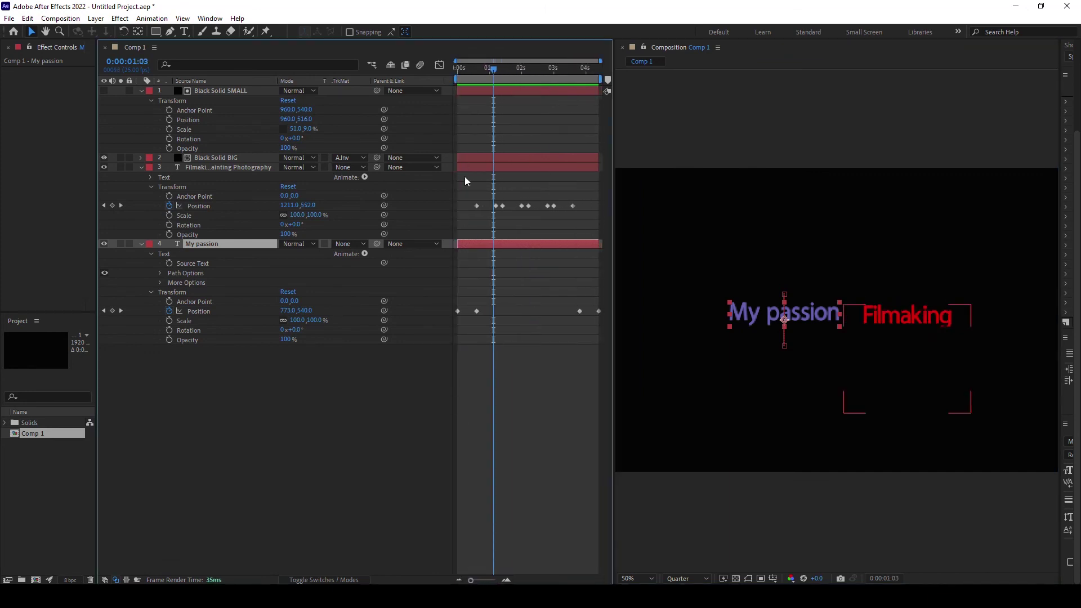
{"action": "left_click_drag", "start_coordinate": [491, 72], "coordinate": [448, 74]}
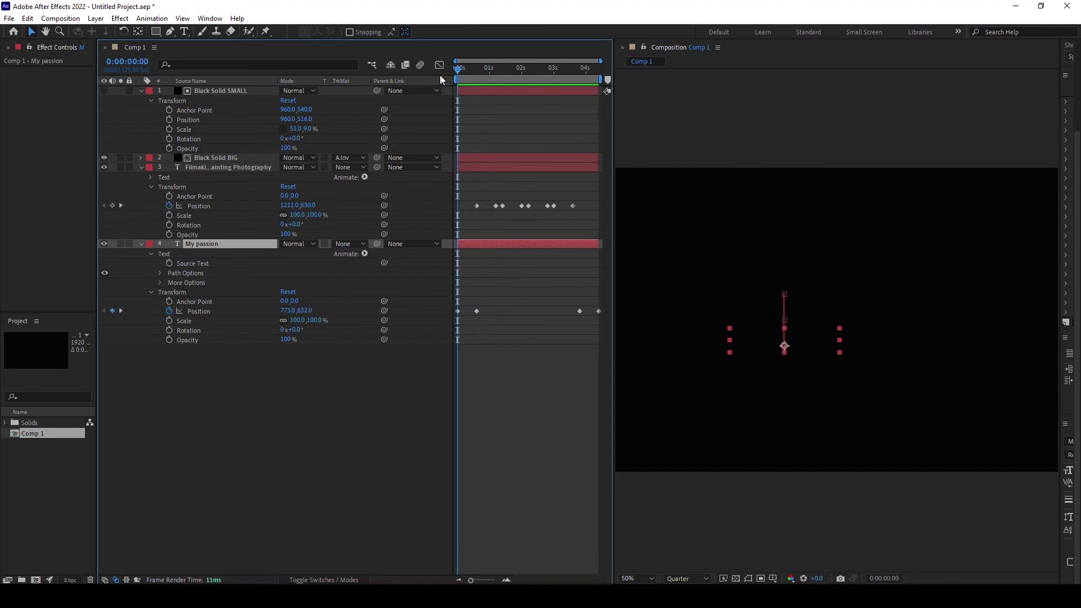